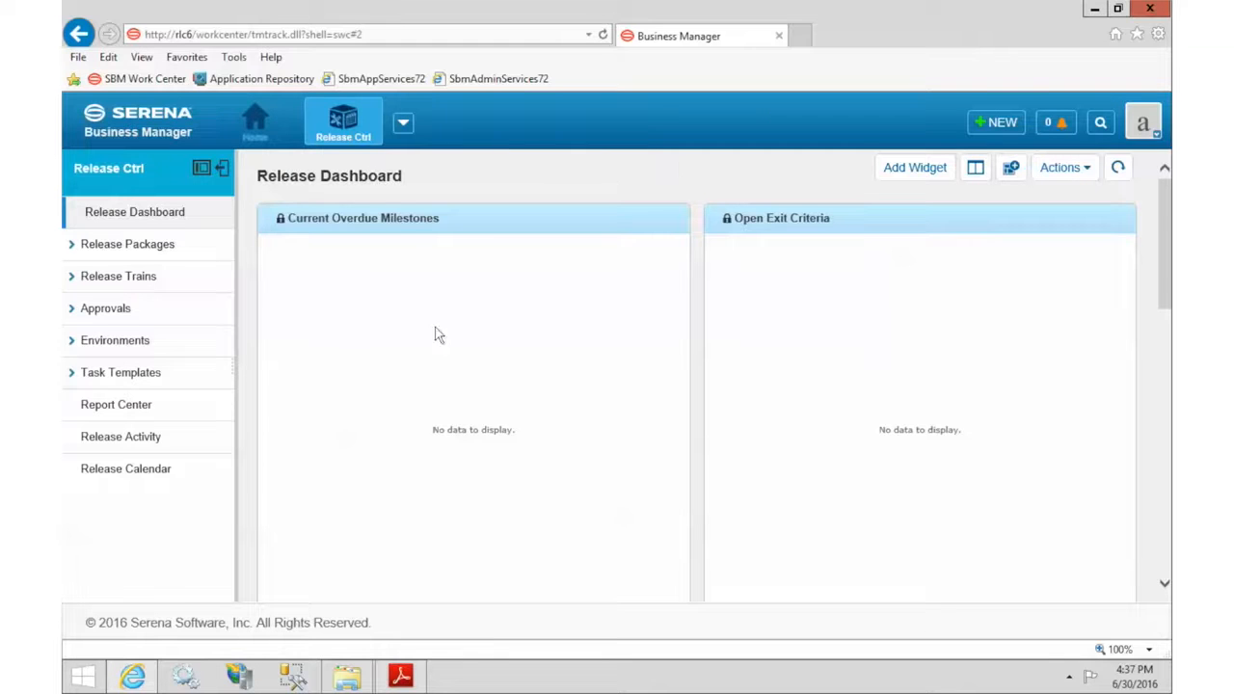
# - Open the Release Trains timeline, view its Timeline Editor and close it unchanged, and reload the timeline
pyautogui.click(133, 284)
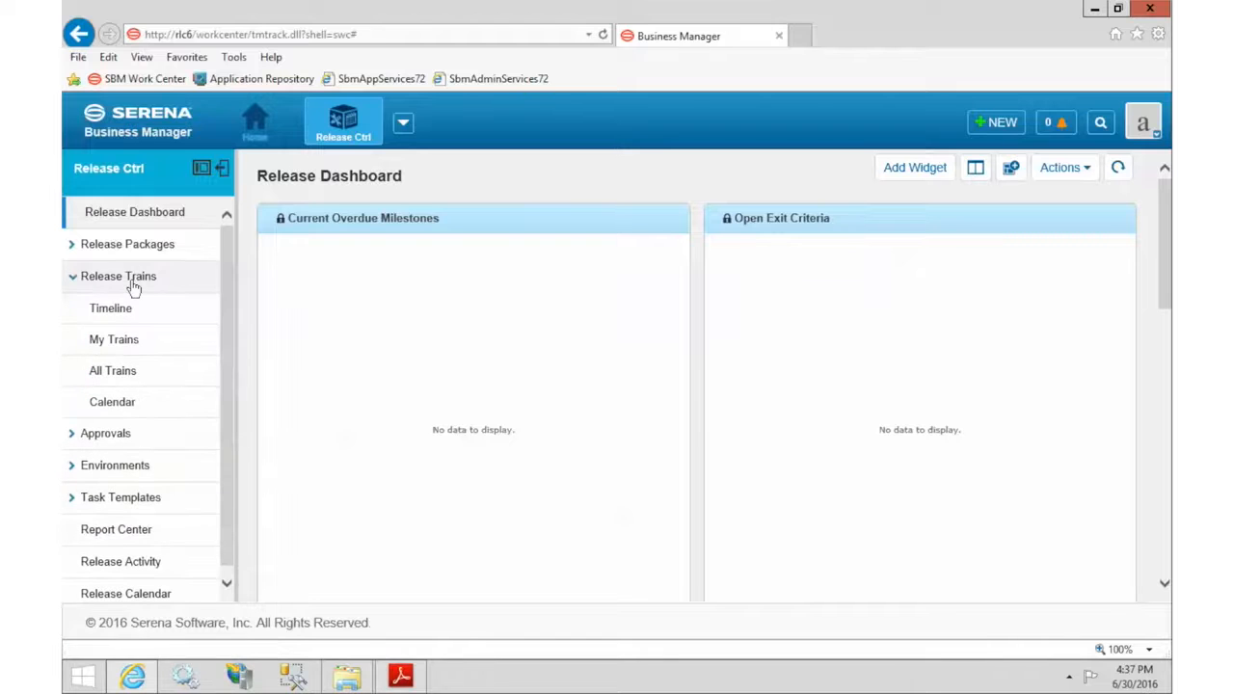
pyautogui.click(114, 309)
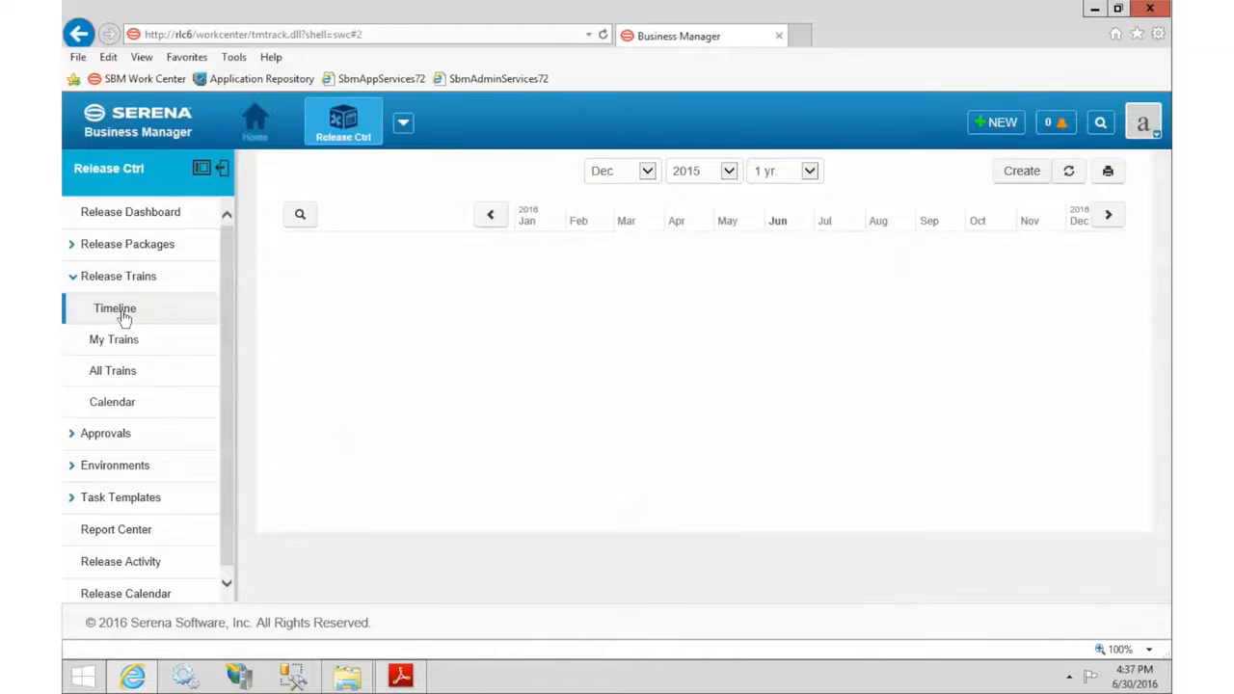
pyautogui.click(1024, 173)
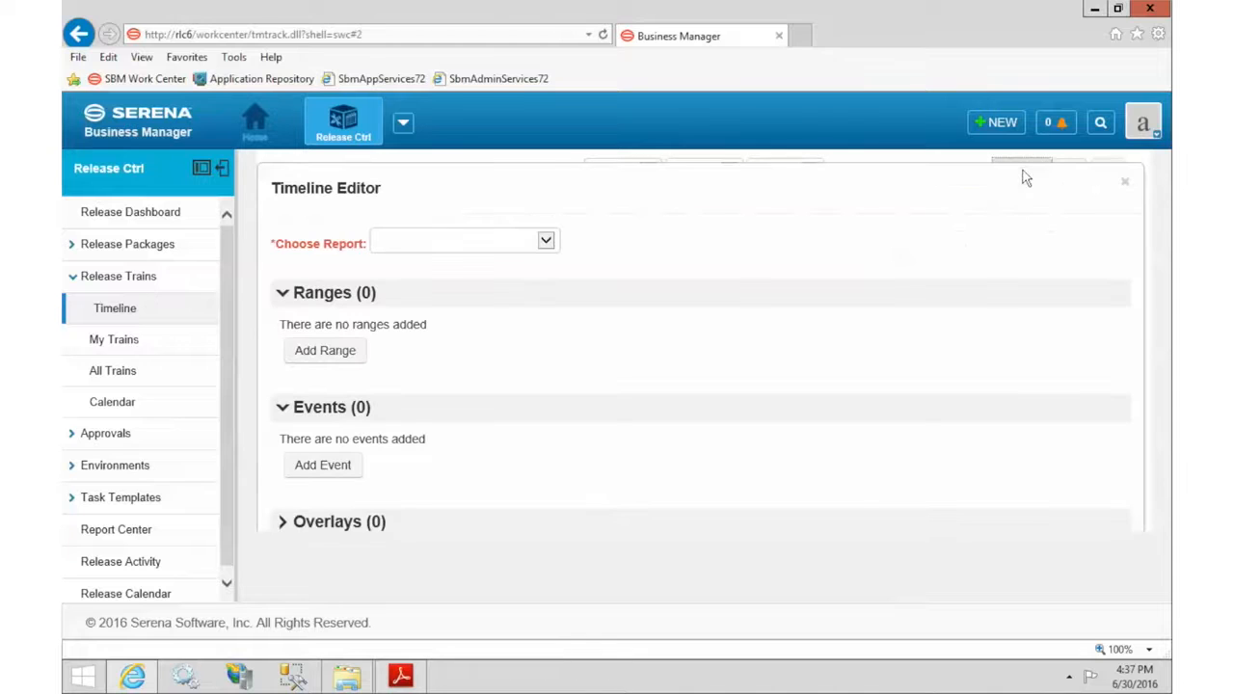
pyautogui.click(1127, 187)
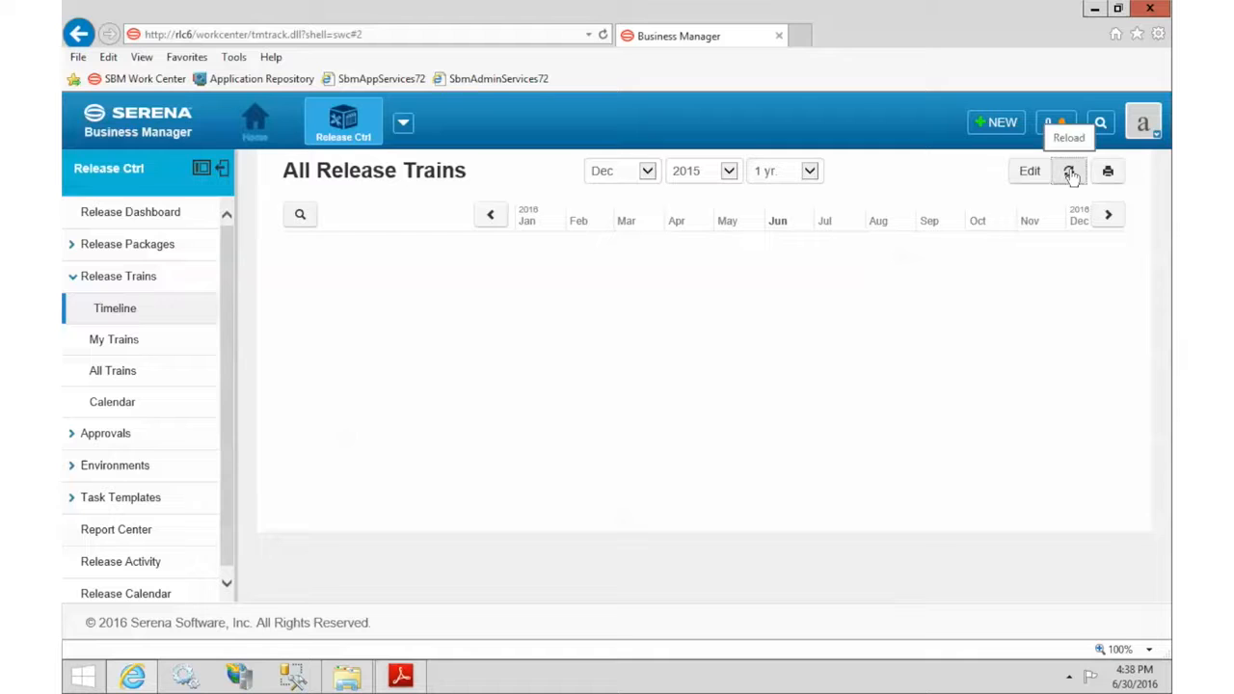
pyautogui.click(1070, 173)
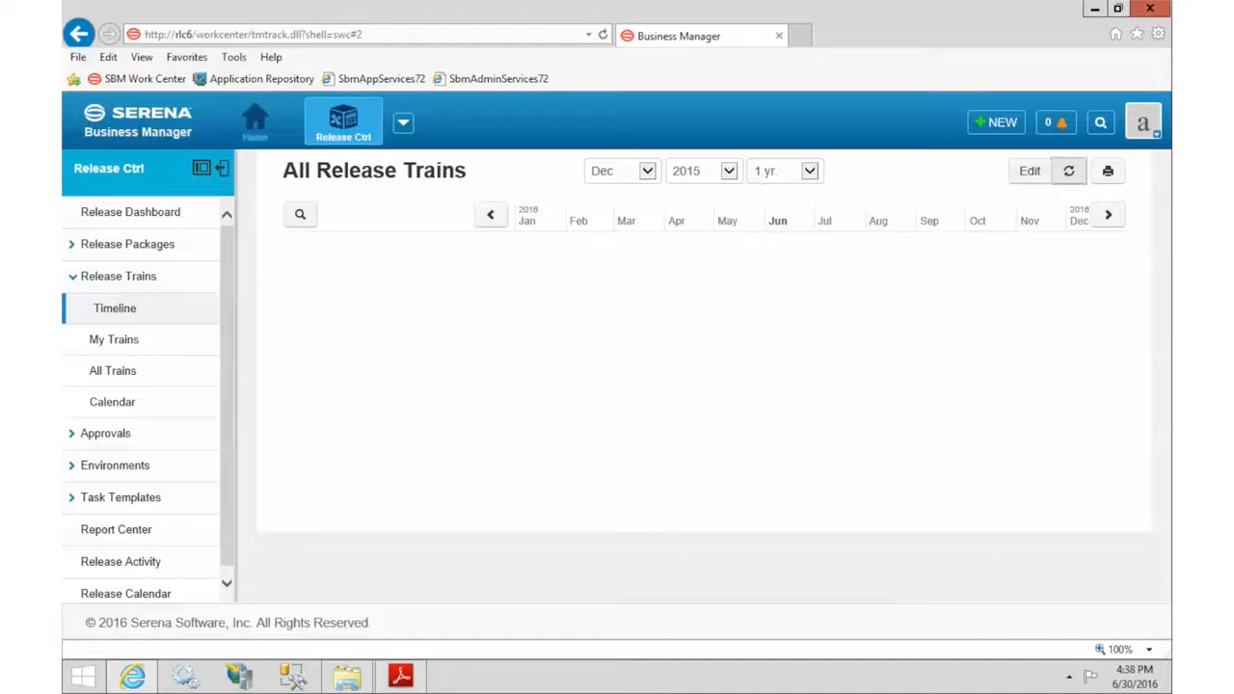
# - In the Application Administrator's auxiliary data, list the Release Types table and view the details of the Minor release type
pyautogui.click(1141, 124)
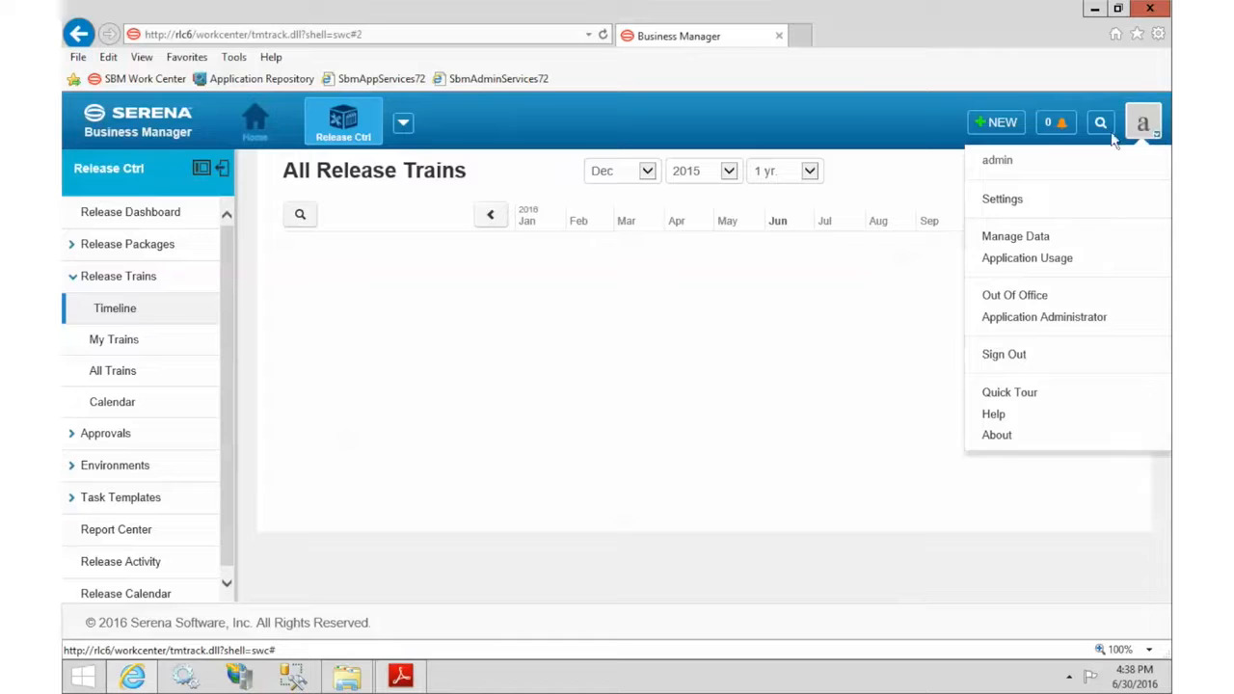
pyautogui.click(1015, 323)
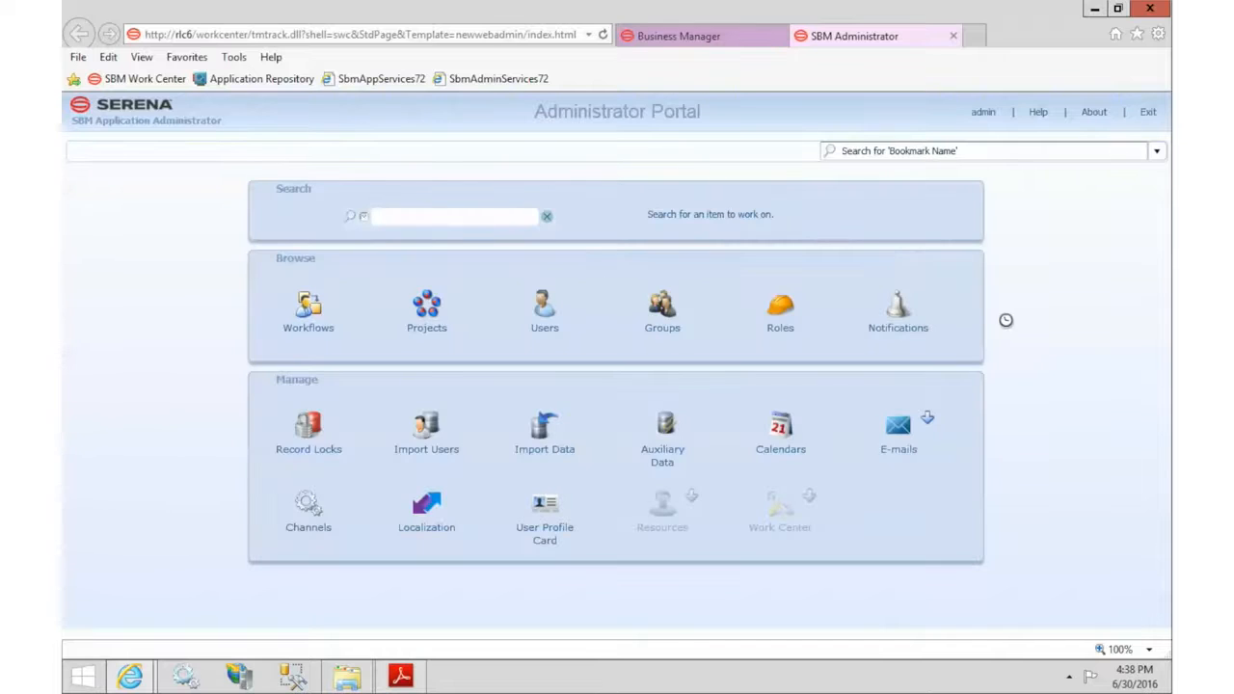
pyautogui.click(664, 426)
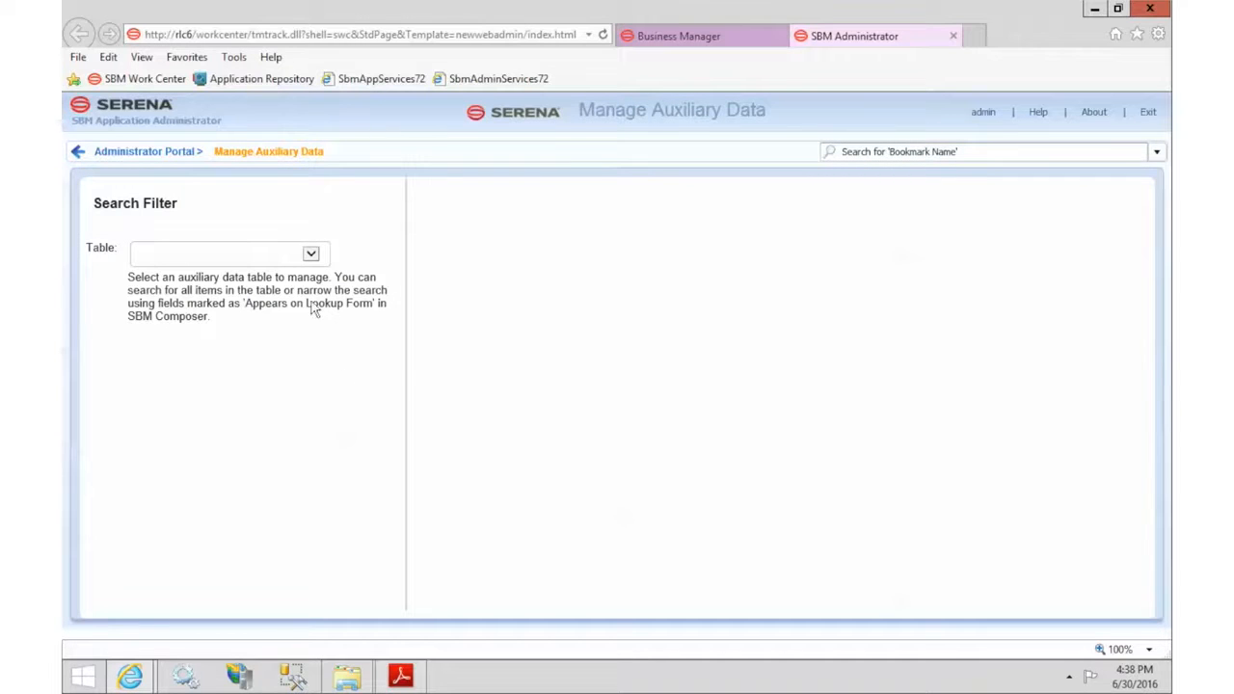
pyautogui.click(309, 255)
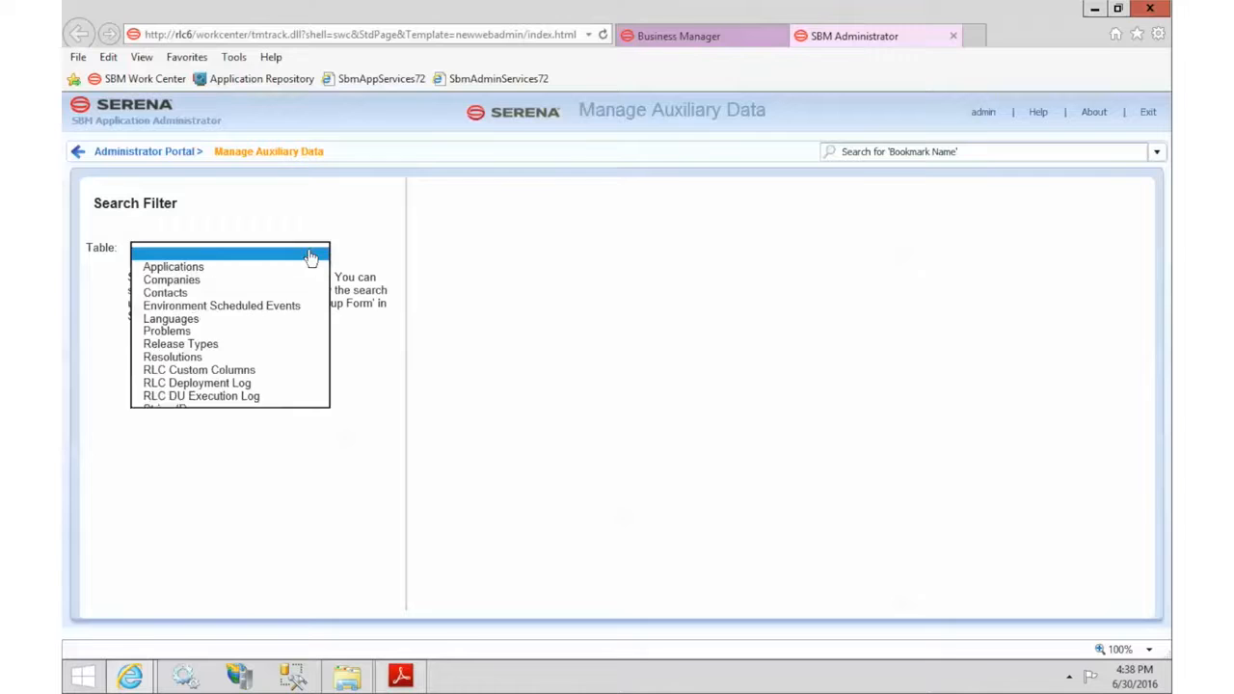
pyautogui.click(202, 345)
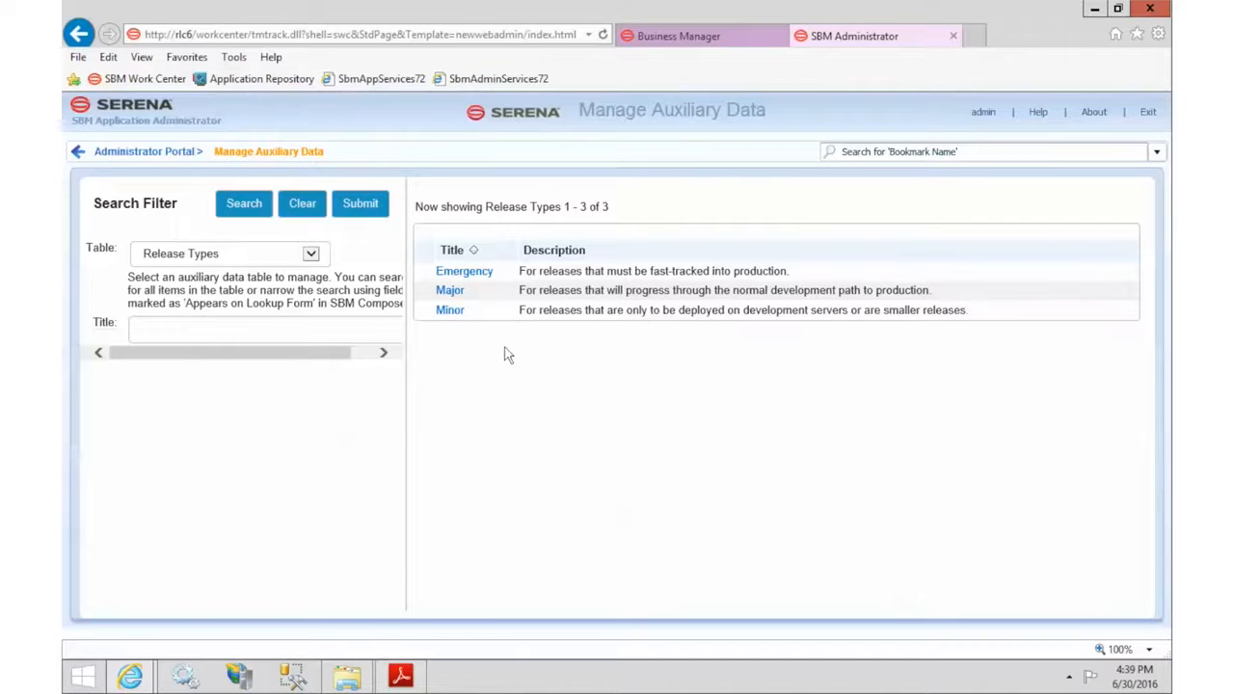
pyautogui.click(451, 311)
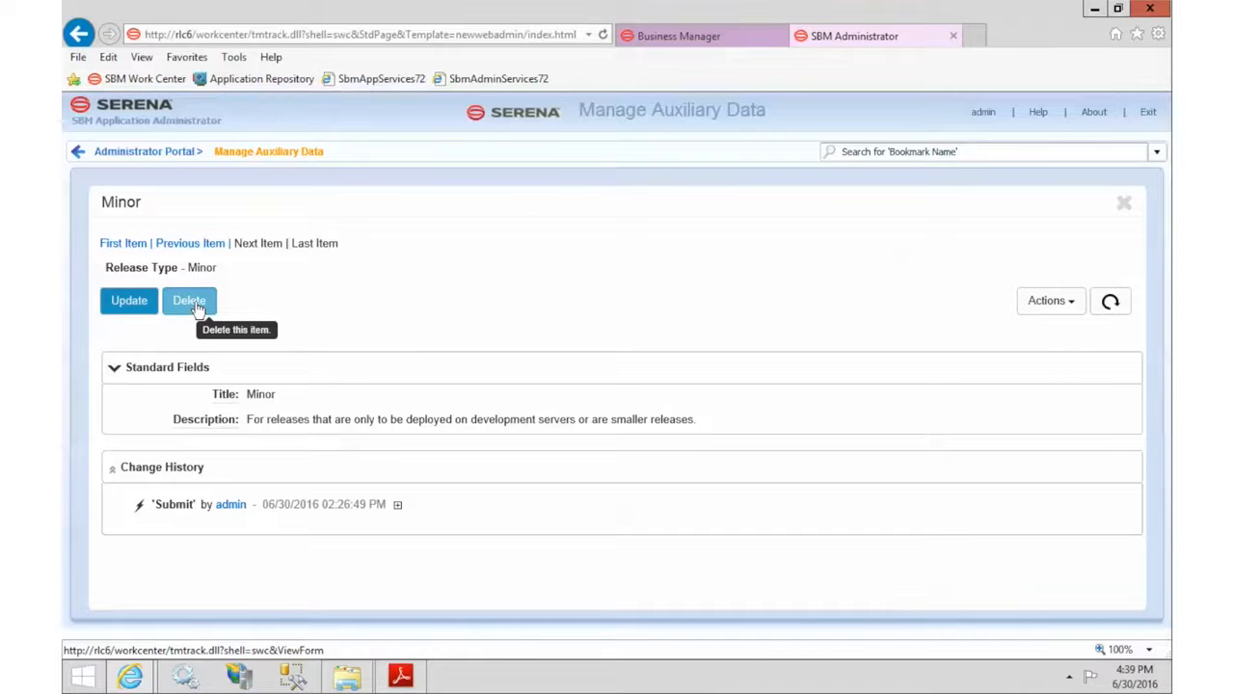
pyautogui.click(1124, 204)
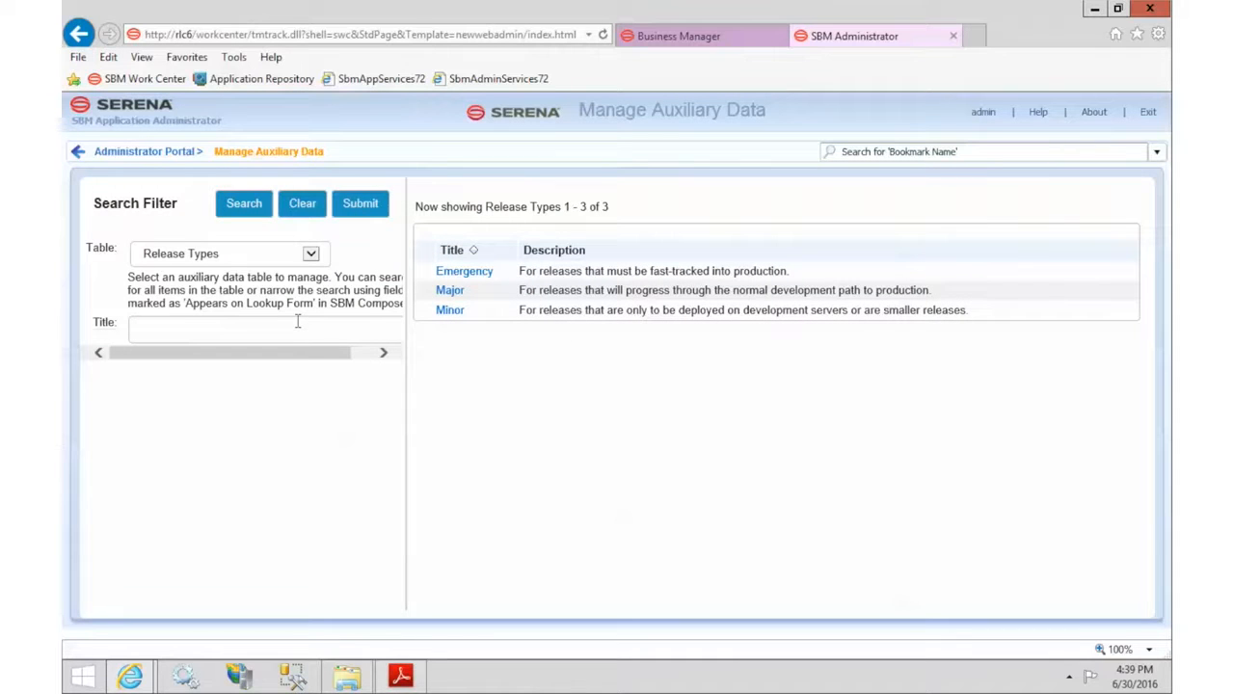
# - In the Applications auxiliary table, change the title of App 1 to Hello World, save it and close the record
pyautogui.click(311, 254)
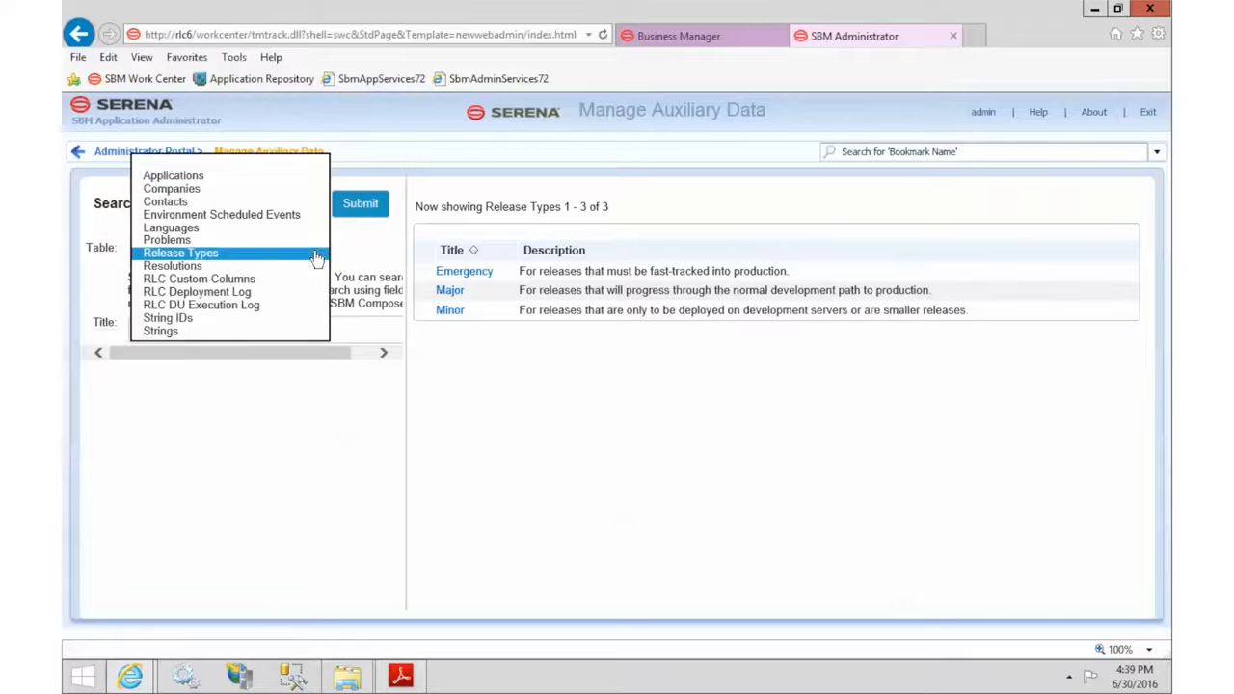
pyautogui.click(163, 175)
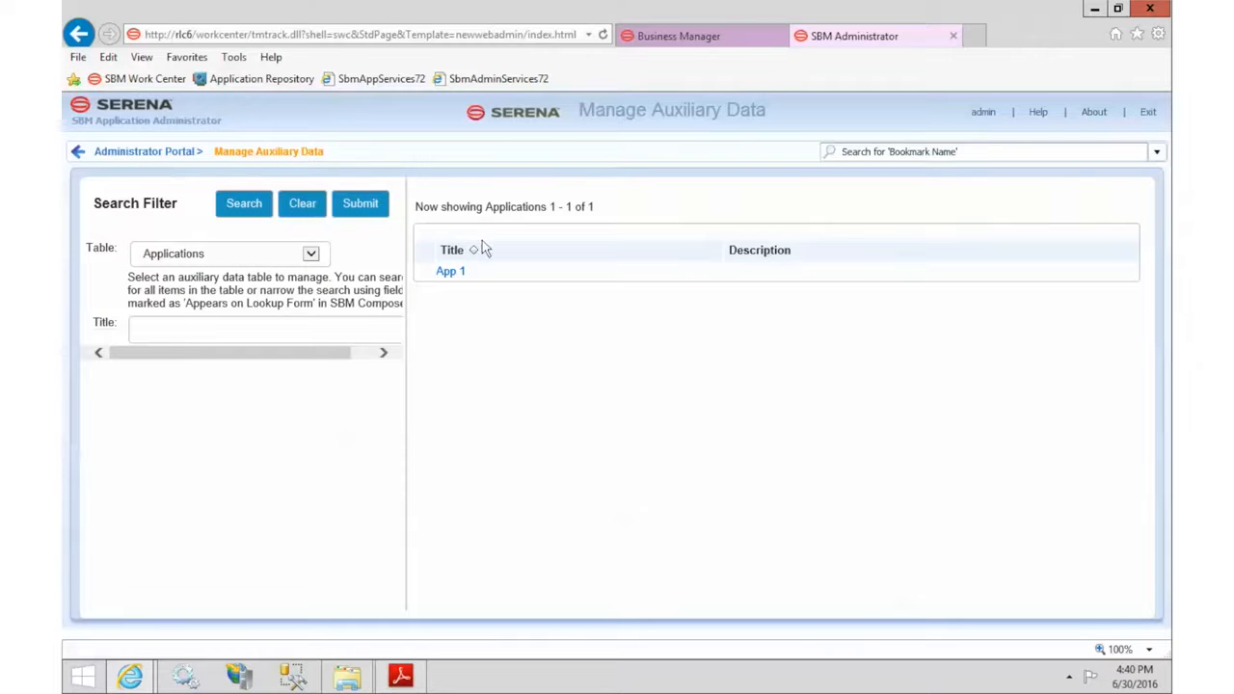
pyautogui.click(448, 274)
pyautogui.click(450, 274)
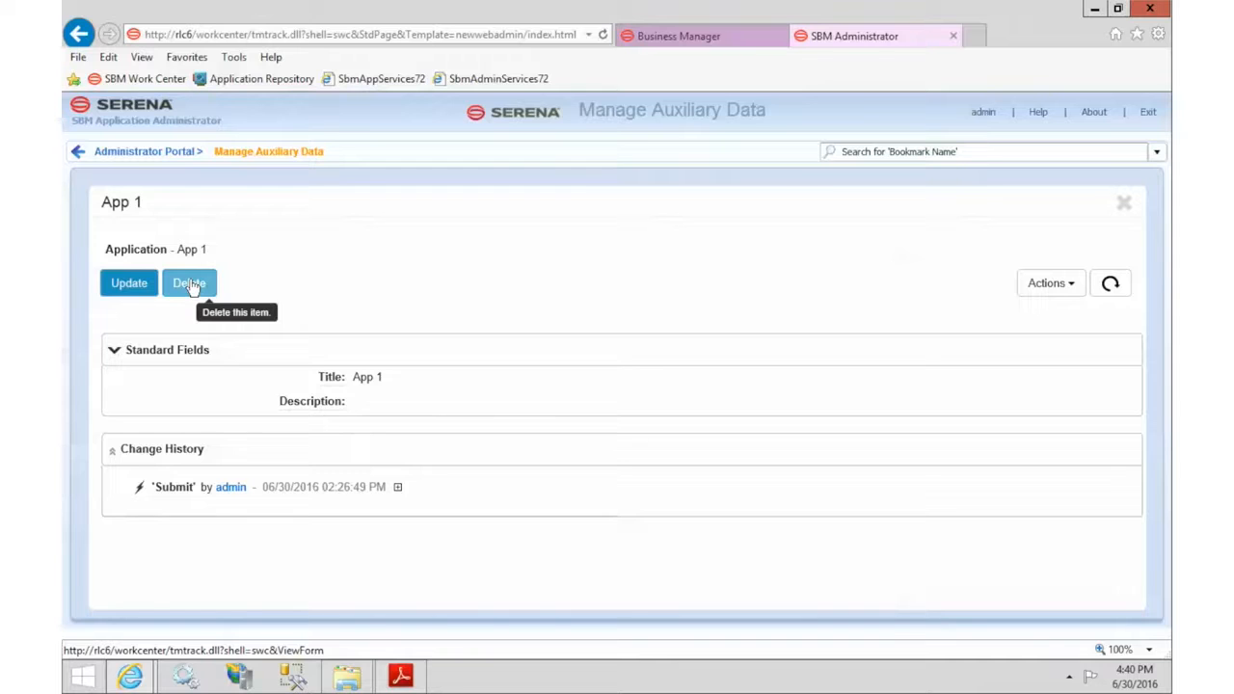
pyautogui.click(128, 284)
pyautogui.moveTo(314, 333); pyautogui.dragTo(208, 333)
pyautogui.write('Hello World')
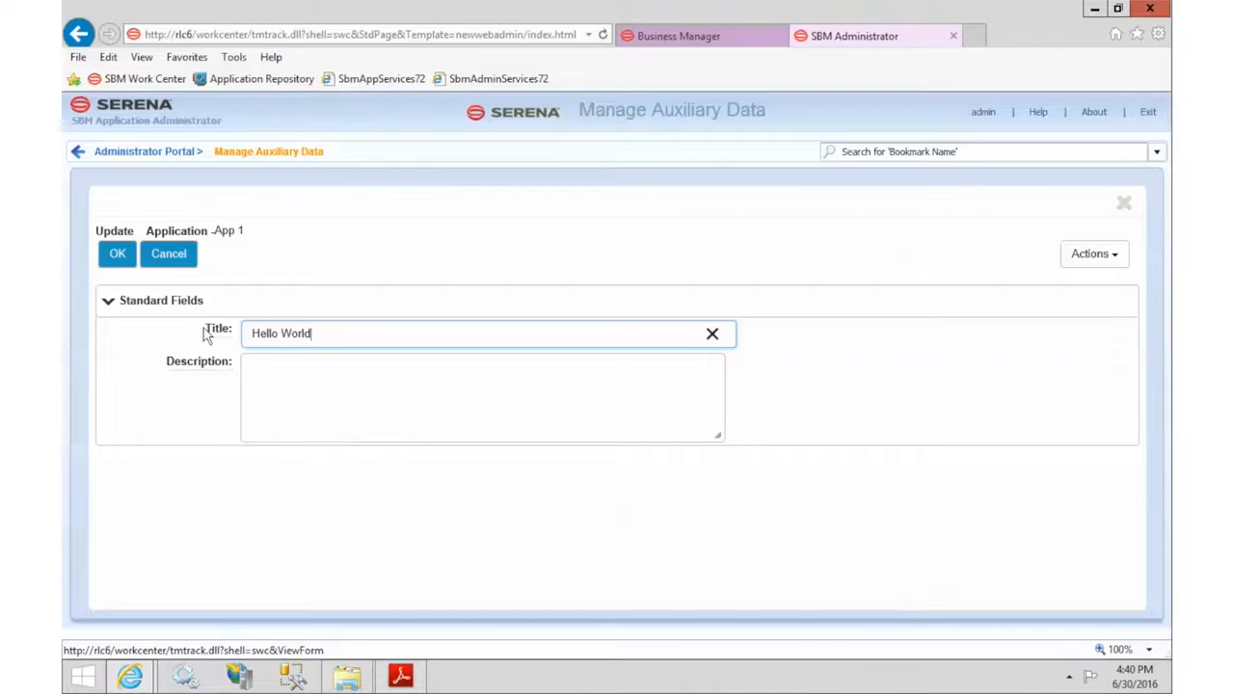
pyautogui.click(116, 255)
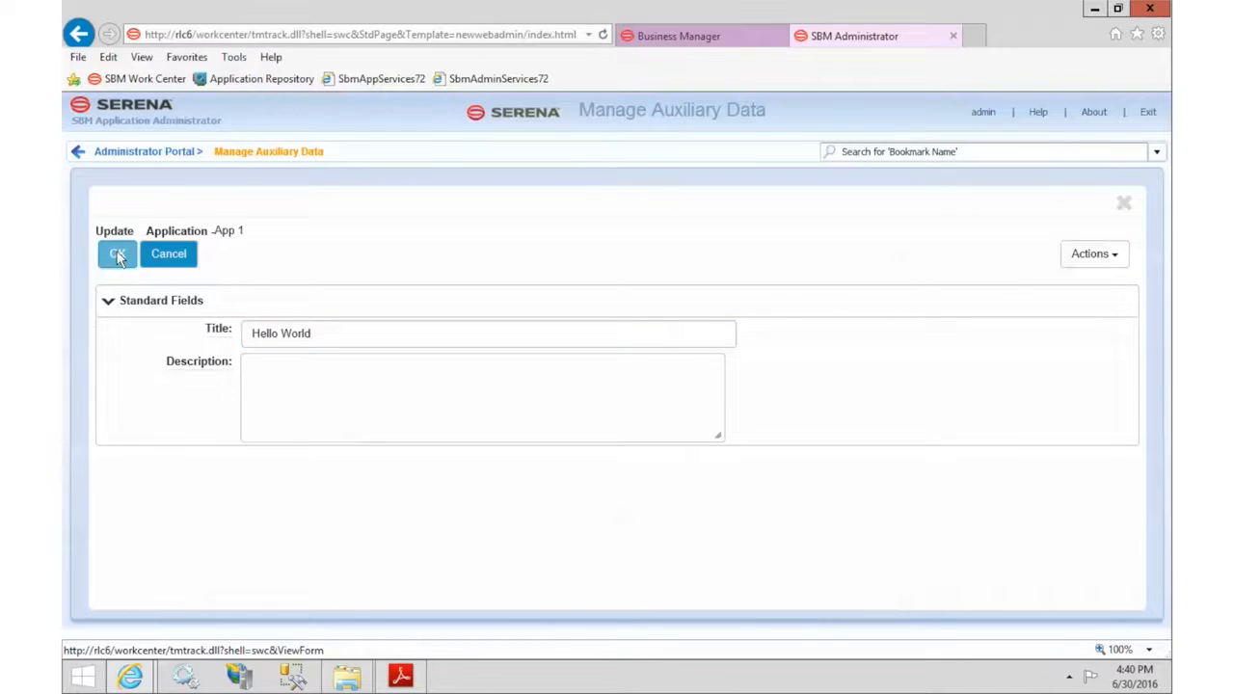
pyautogui.click(1124, 203)
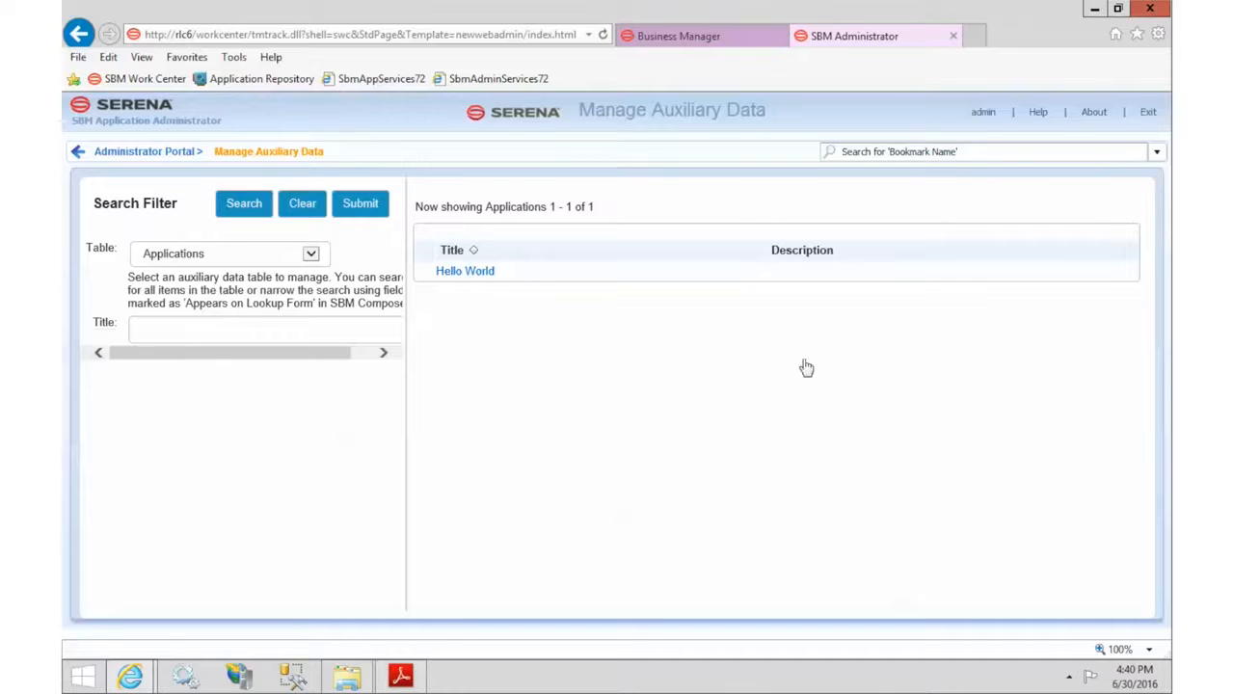
# - Switch back to Business Manager and show the All Environments list in Release Ctrl
pyautogui.click(740, 42)
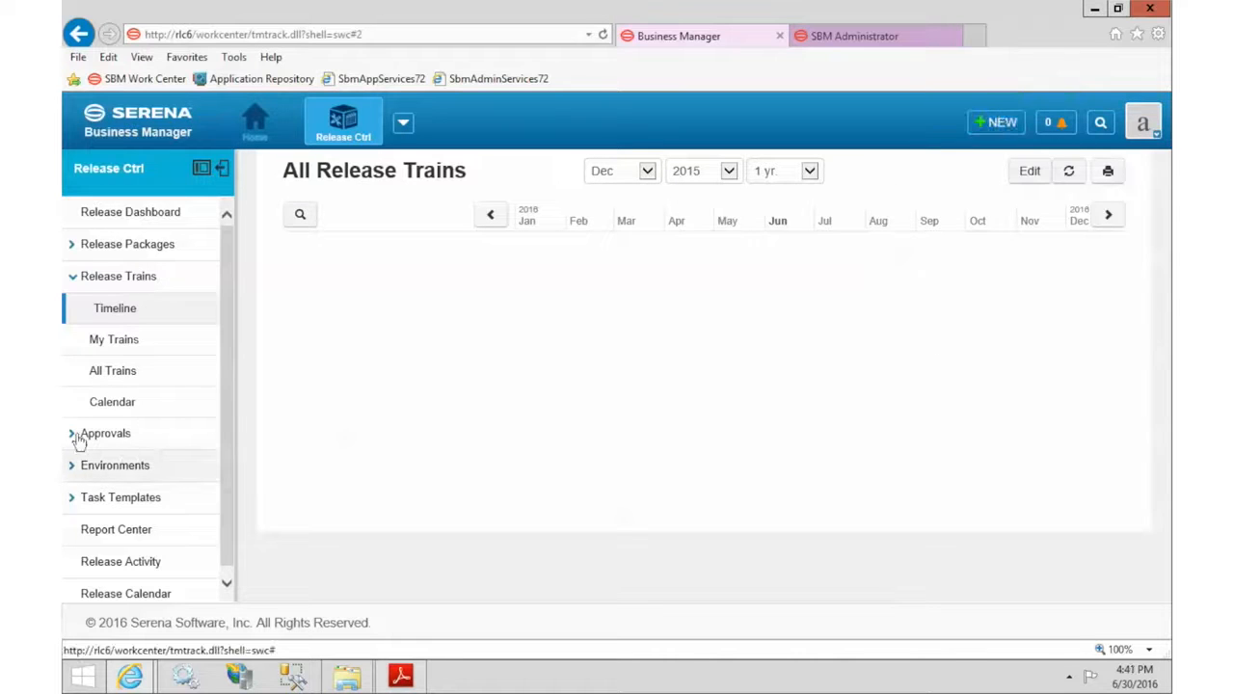
pyautogui.click(72, 279)
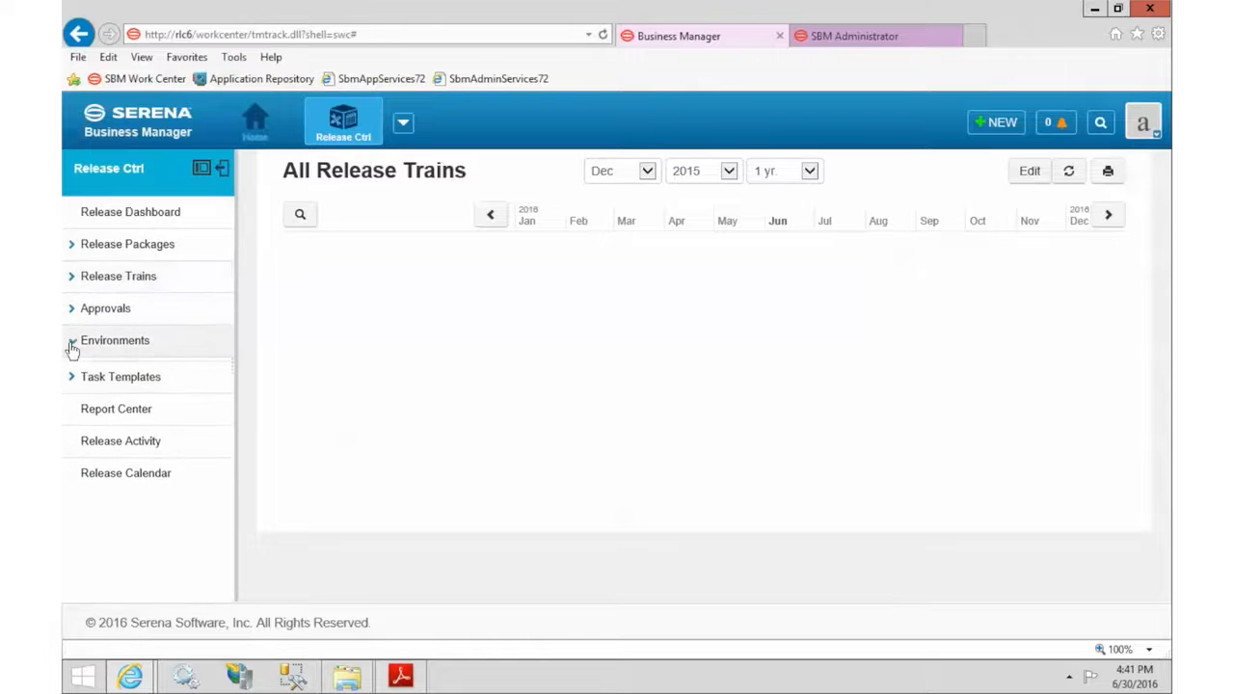
pyautogui.click(73, 339)
pyautogui.click(111, 413)
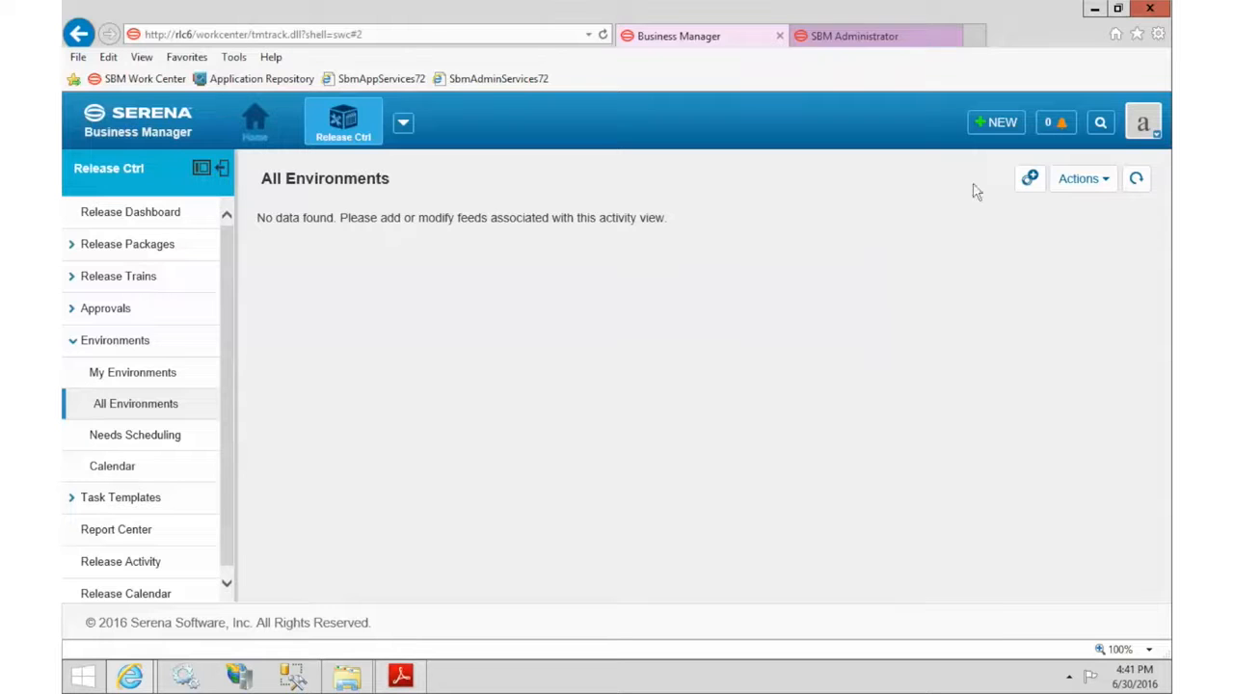
# - Start a new item in the Environments project, titled Dev and with the type Standard
pyautogui.click(1000, 125)
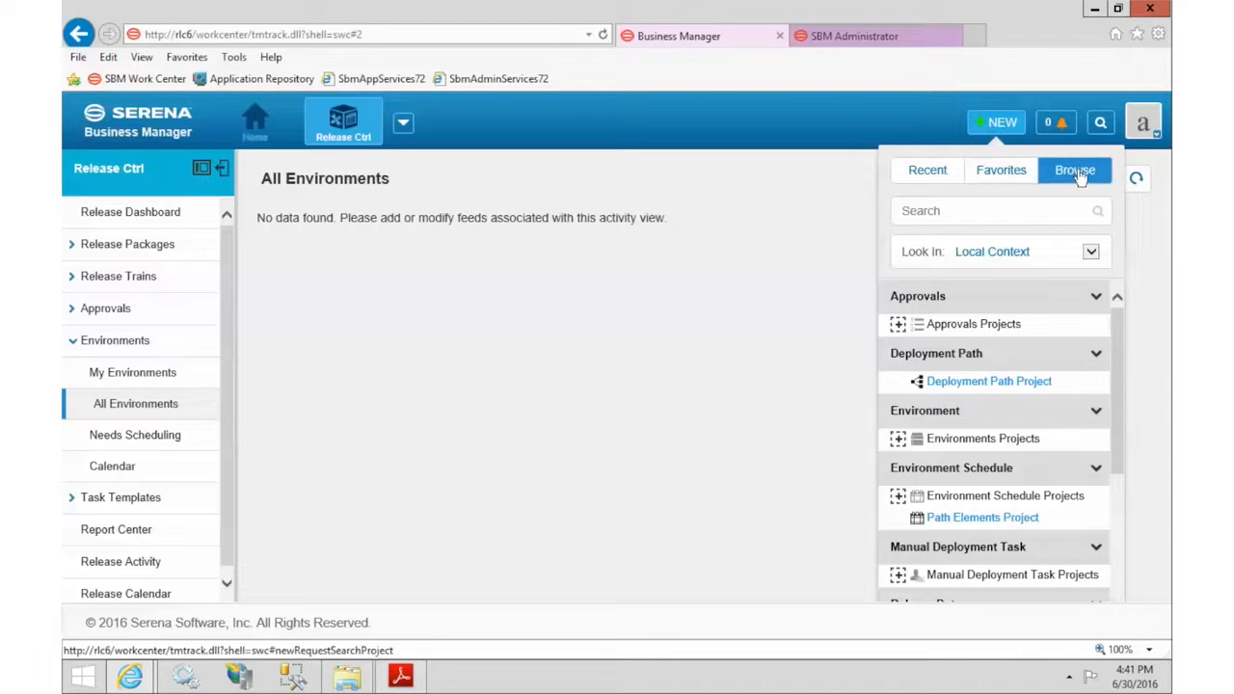
pyautogui.moveTo(1125, 355); pyautogui.dragTo(1115, 391)
pyautogui.click(898, 375)
pyautogui.click(898, 318)
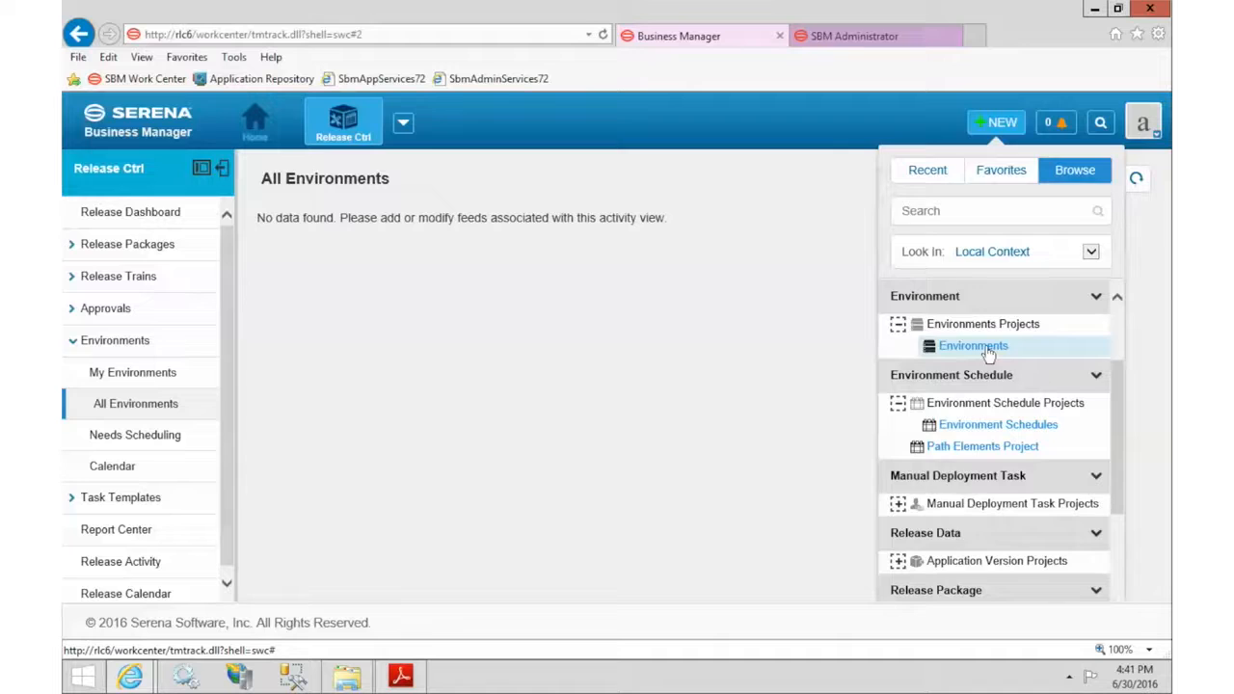
pyautogui.click(989, 349)
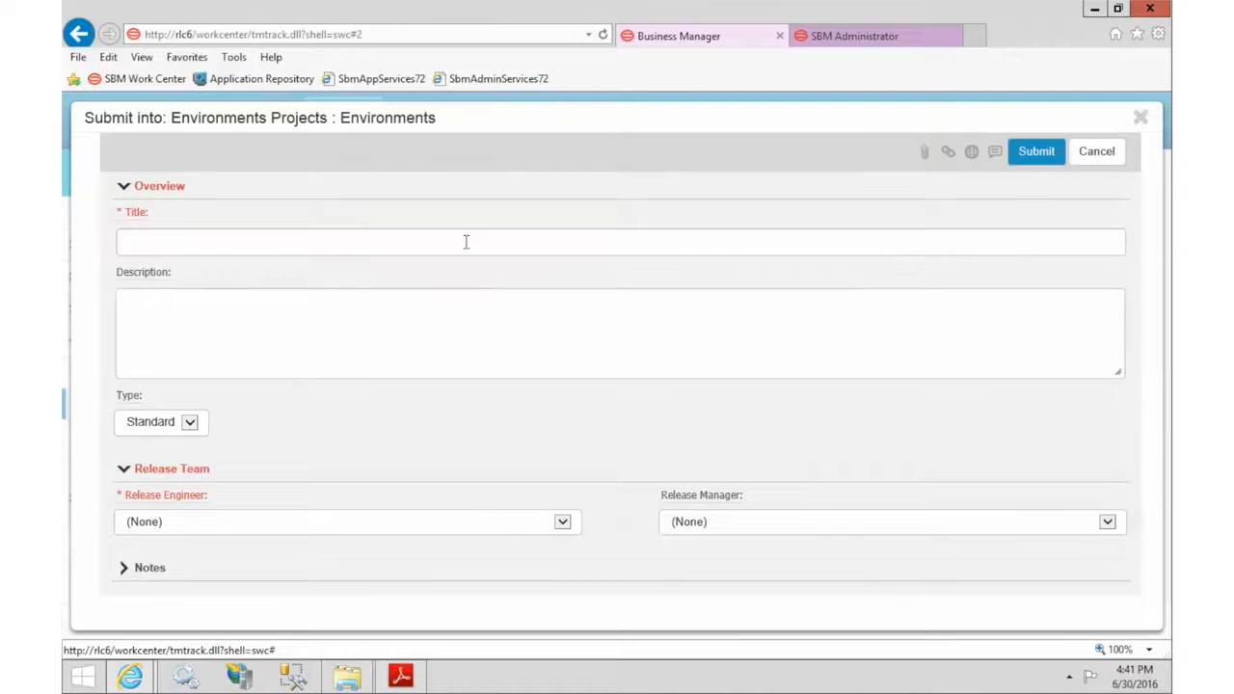
pyautogui.click(466, 241)
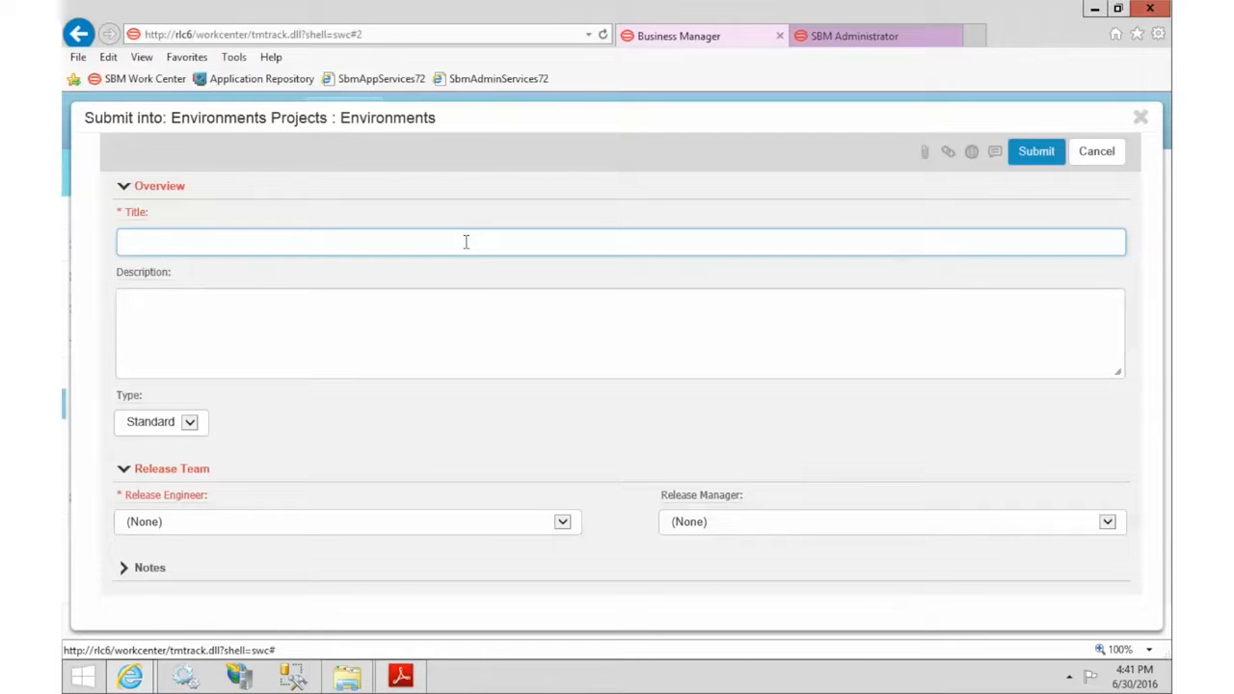
pyautogui.write('D')
pyautogui.click(193, 430)
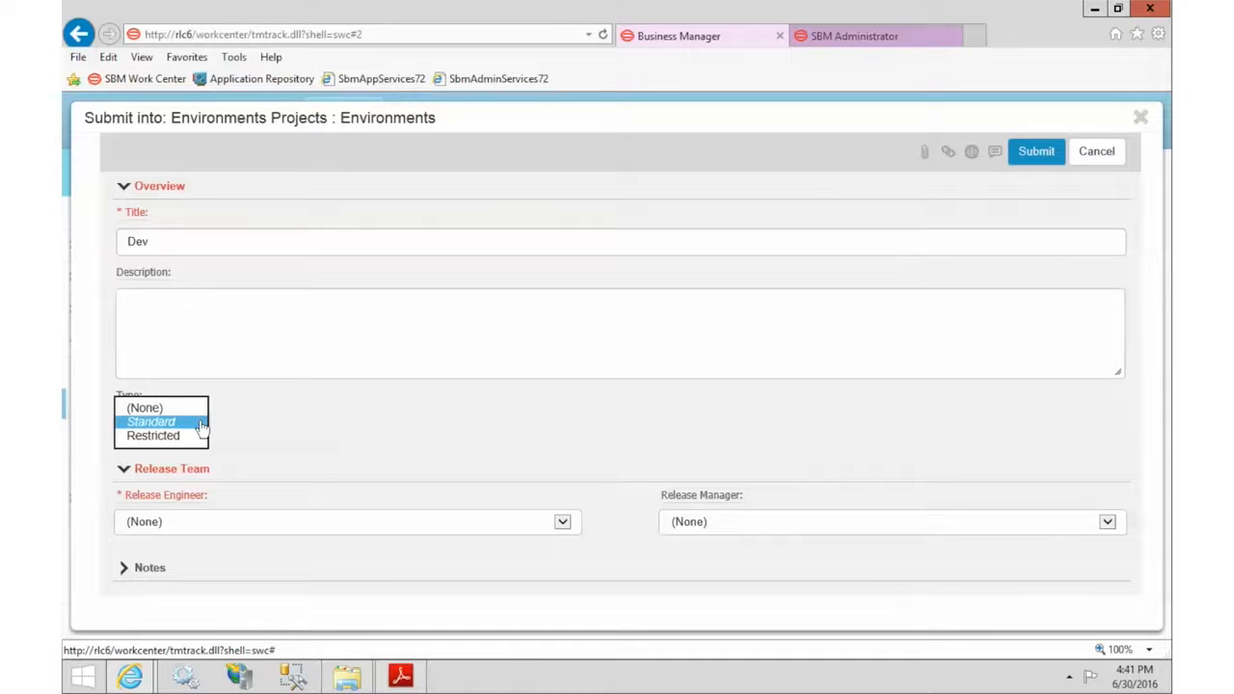
pyautogui.click(201, 425)
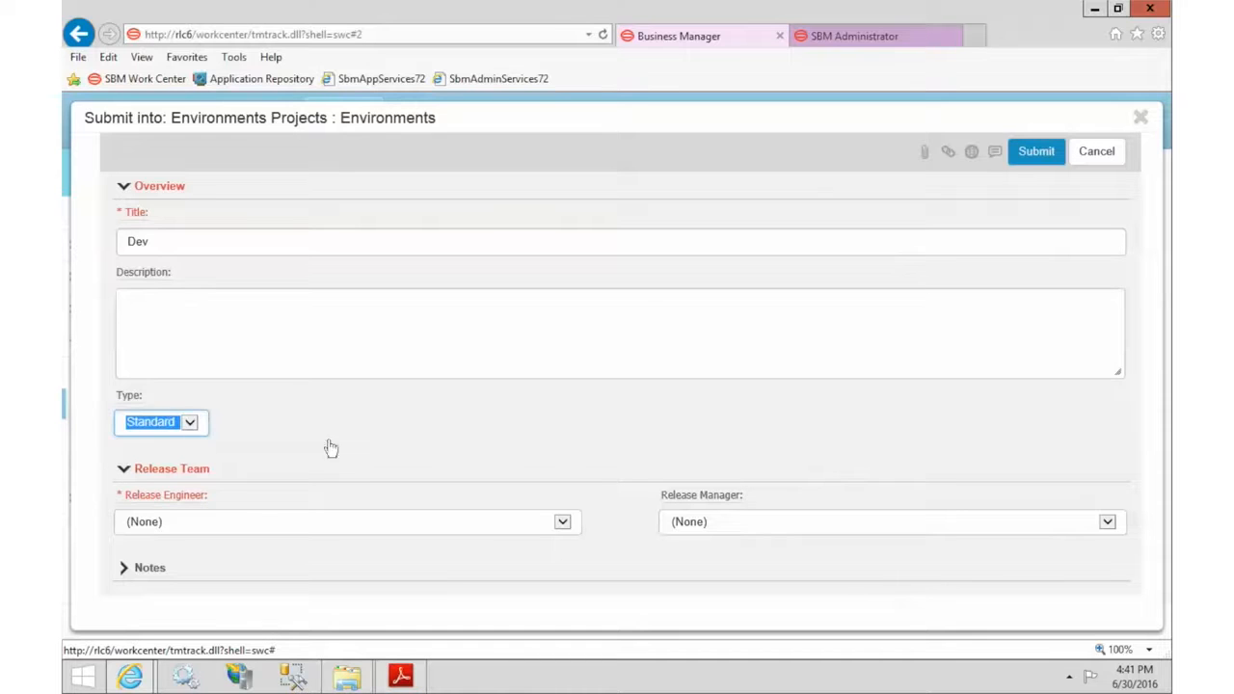
# - Assign a release engineer and a release manager to the new environment and submit it
pyautogui.click(171, 527)
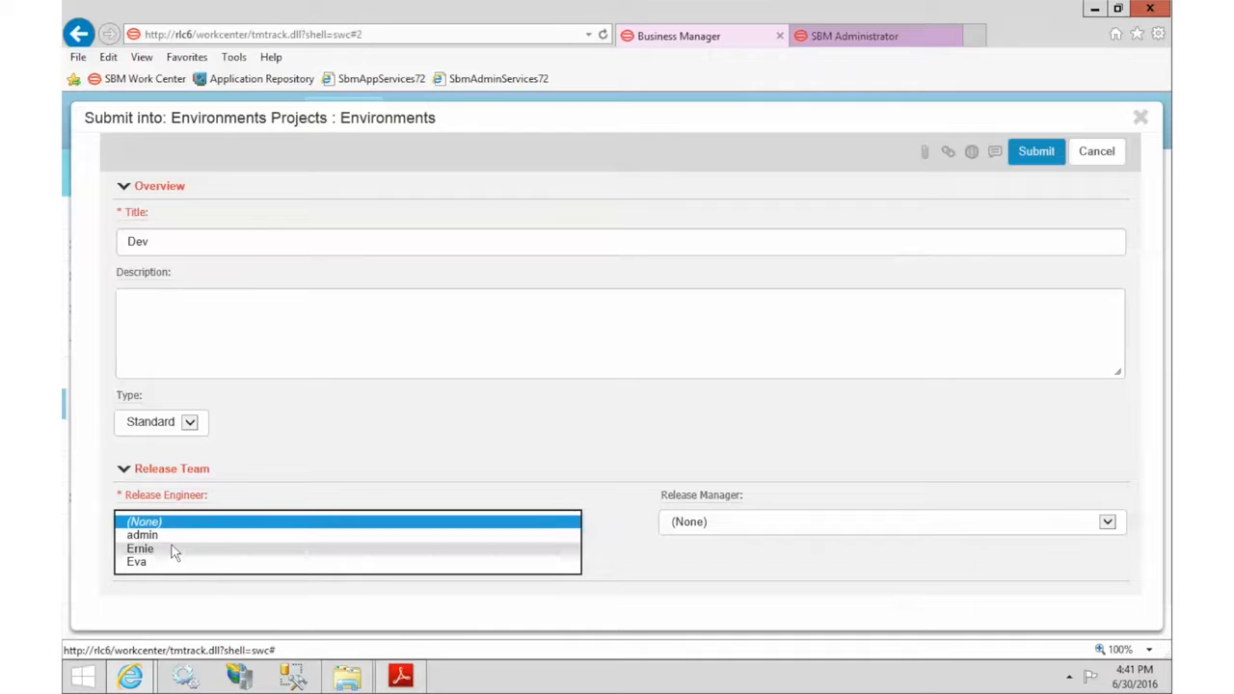
pyautogui.click(172, 547)
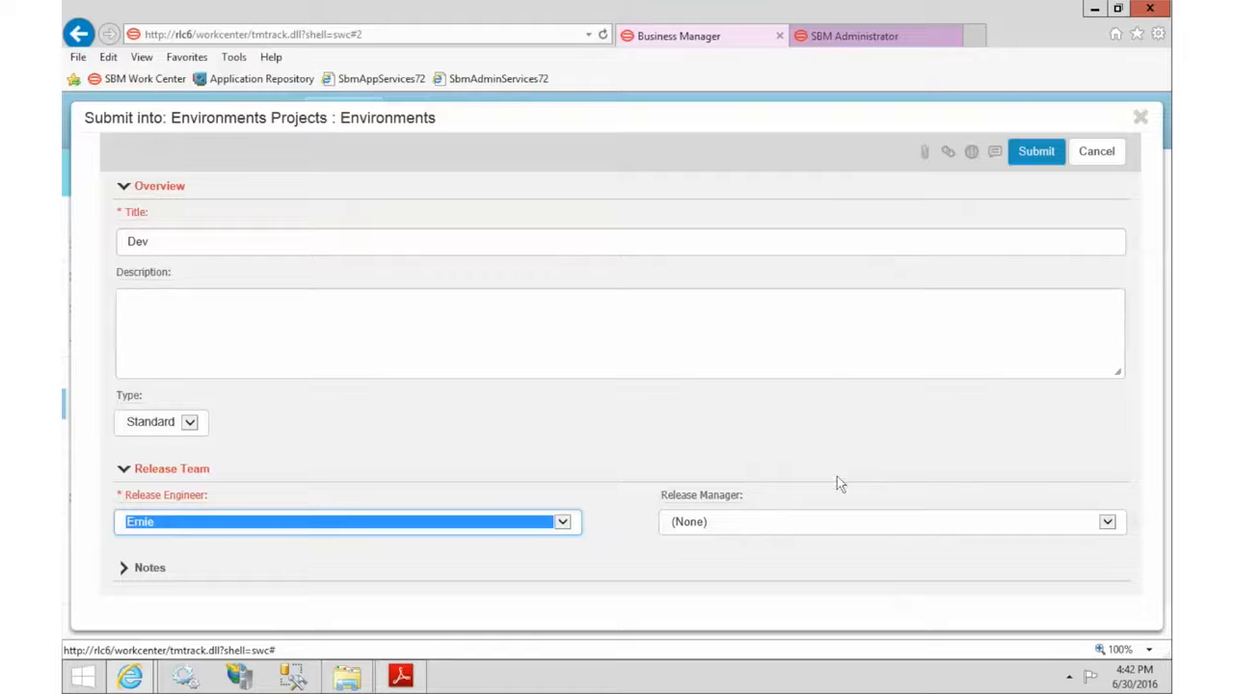
pyautogui.click(744, 532)
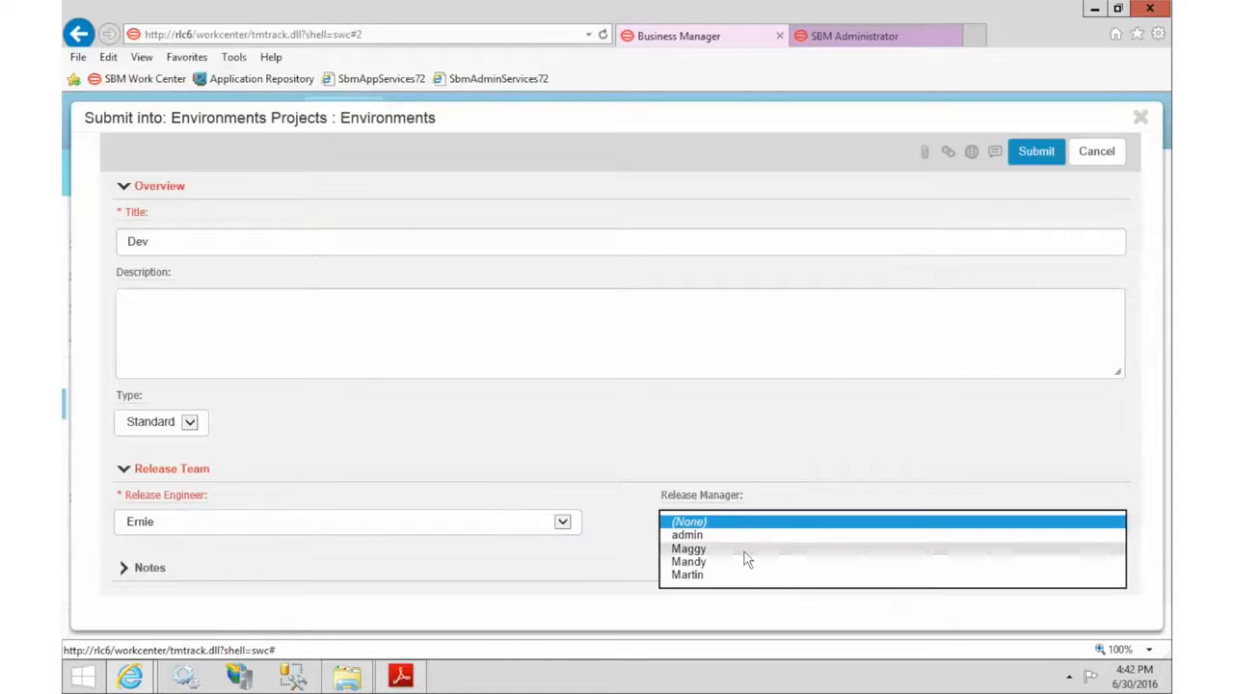
pyautogui.click(744, 551)
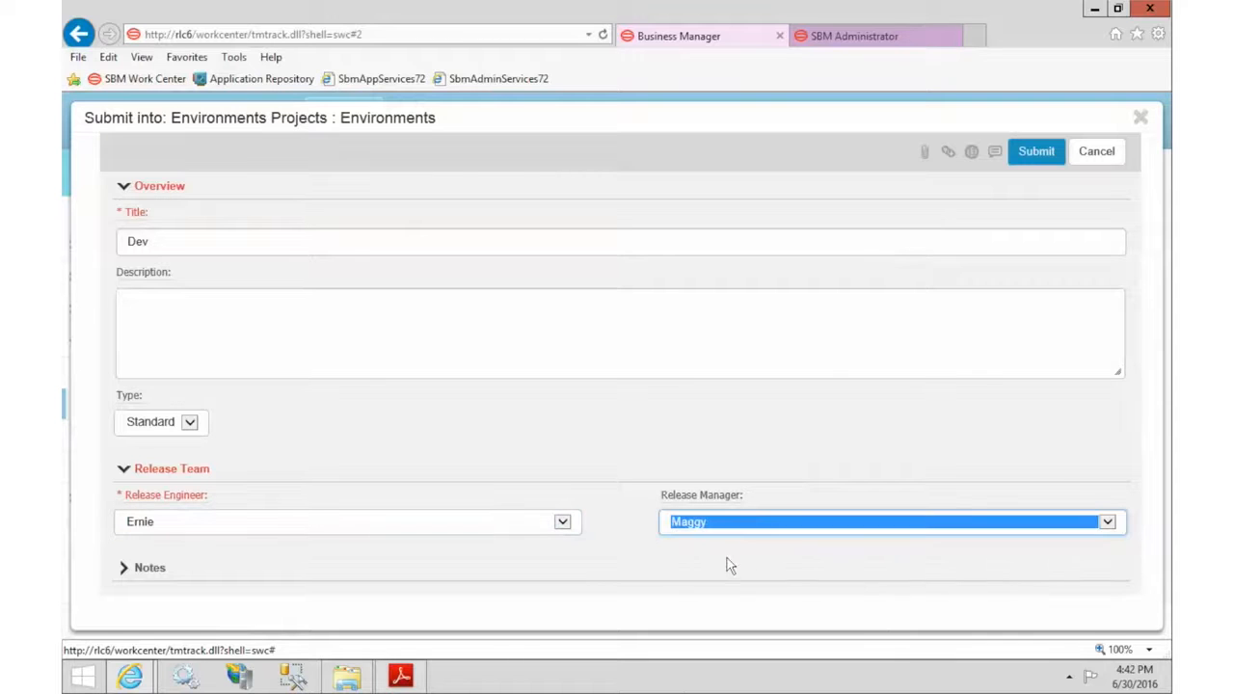
pyautogui.click(1037, 153)
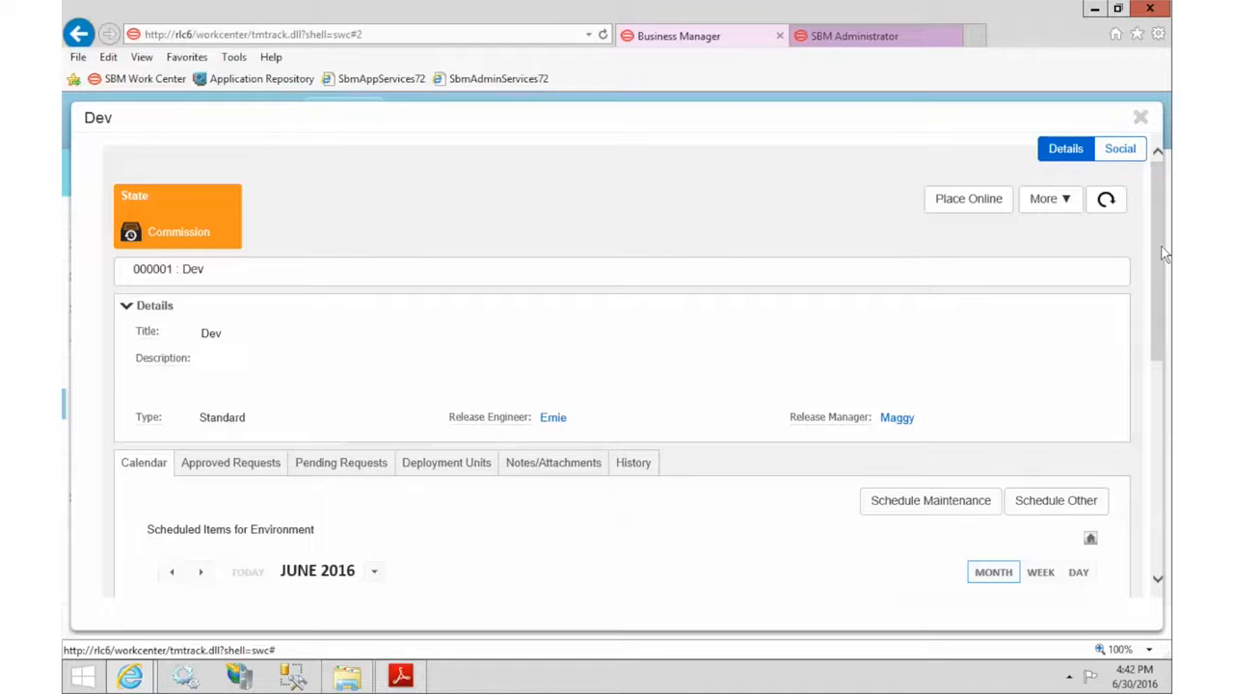
# - Place the Dev environment online and close its details
pyautogui.moveTo(1164, 253); pyautogui.dragTo(1163, 226)
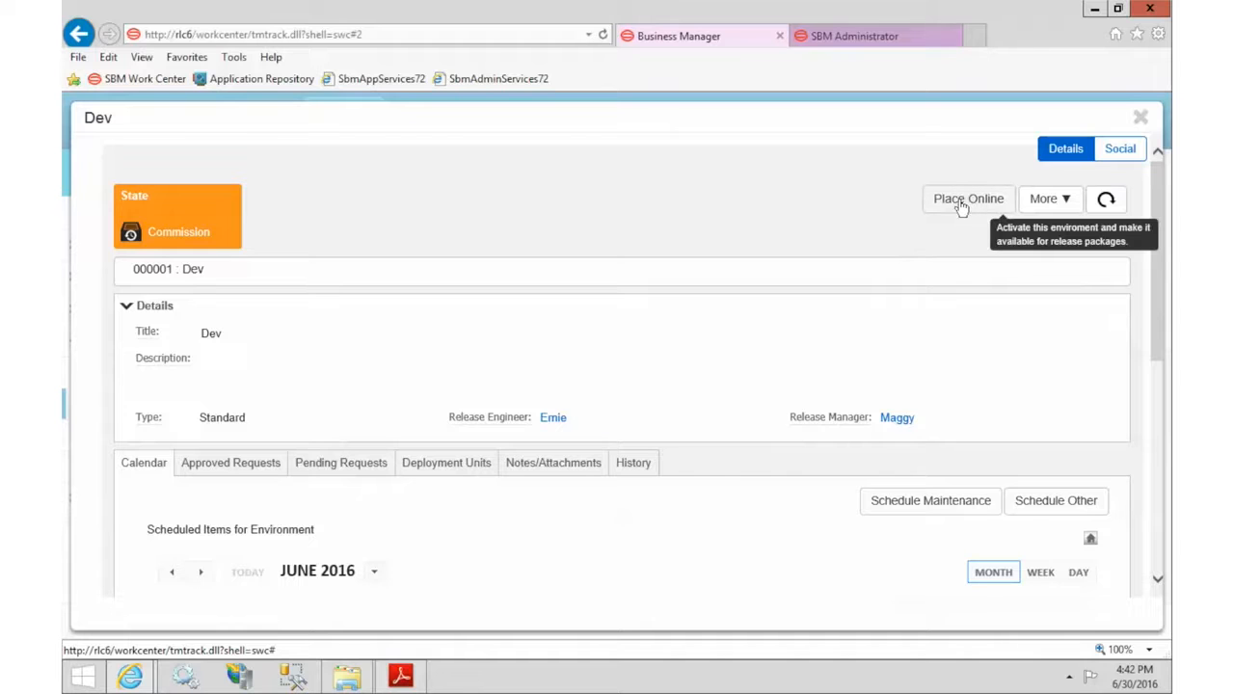
pyautogui.click(962, 206)
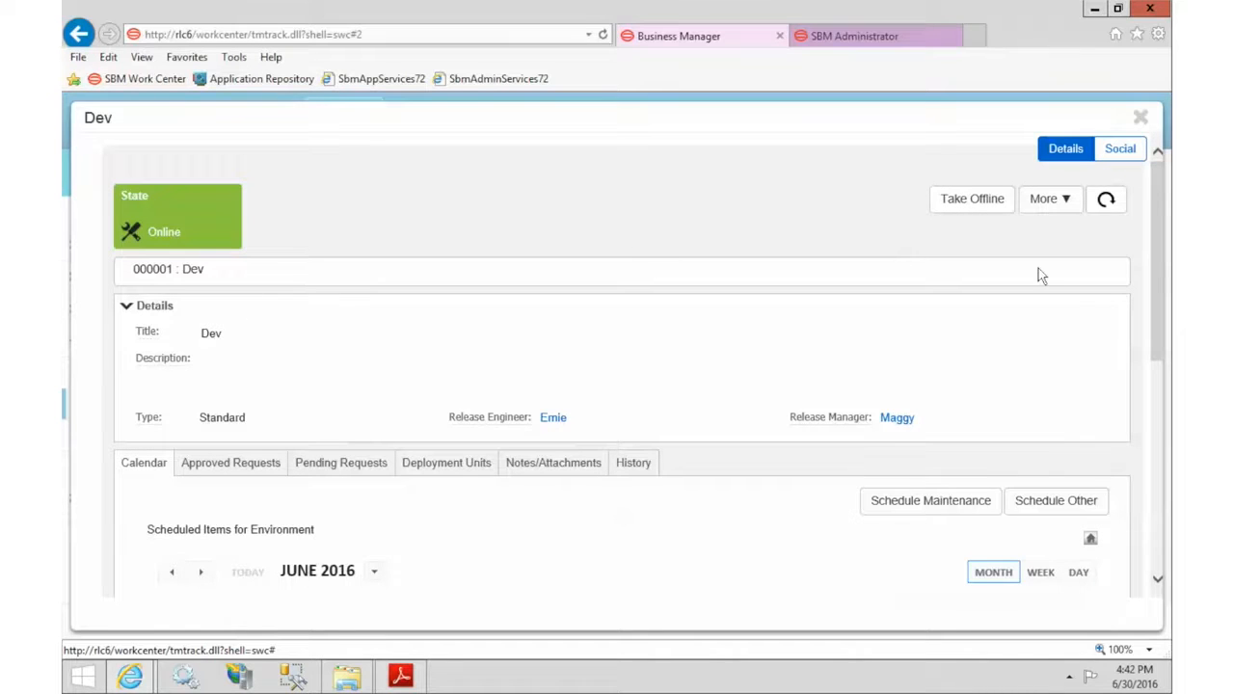
pyautogui.click(1141, 118)
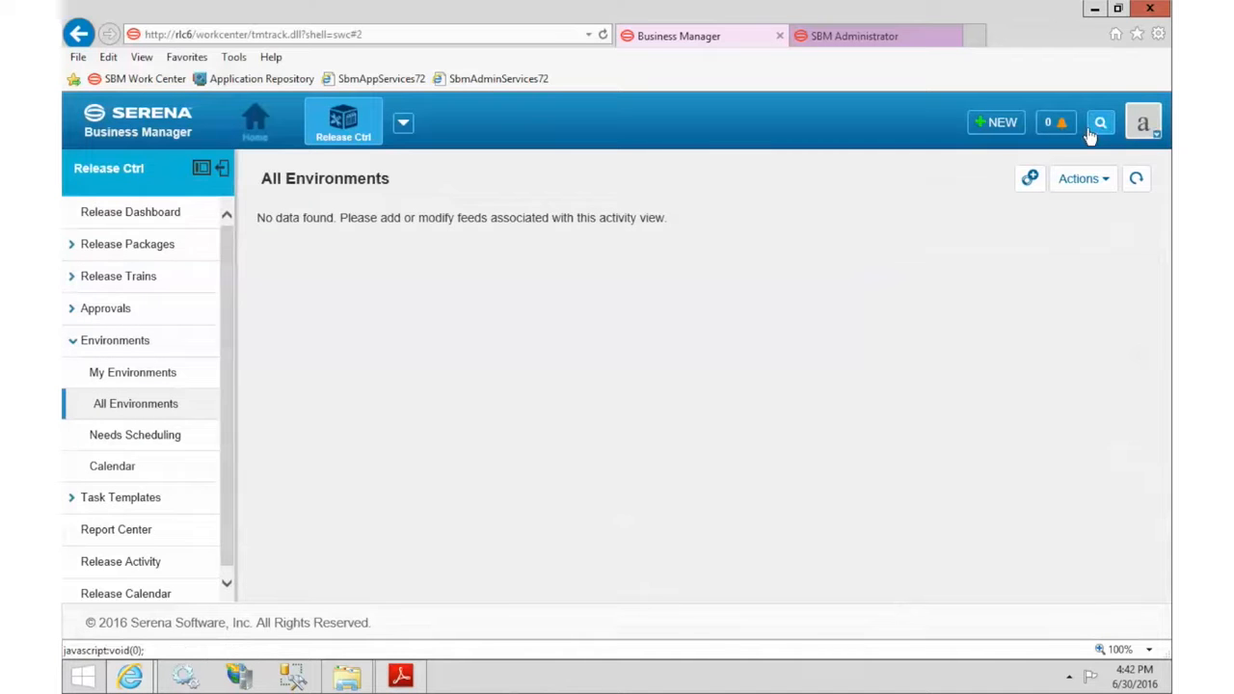
# - Start a new item in the Environments project and title it QA
pyautogui.click(997, 123)
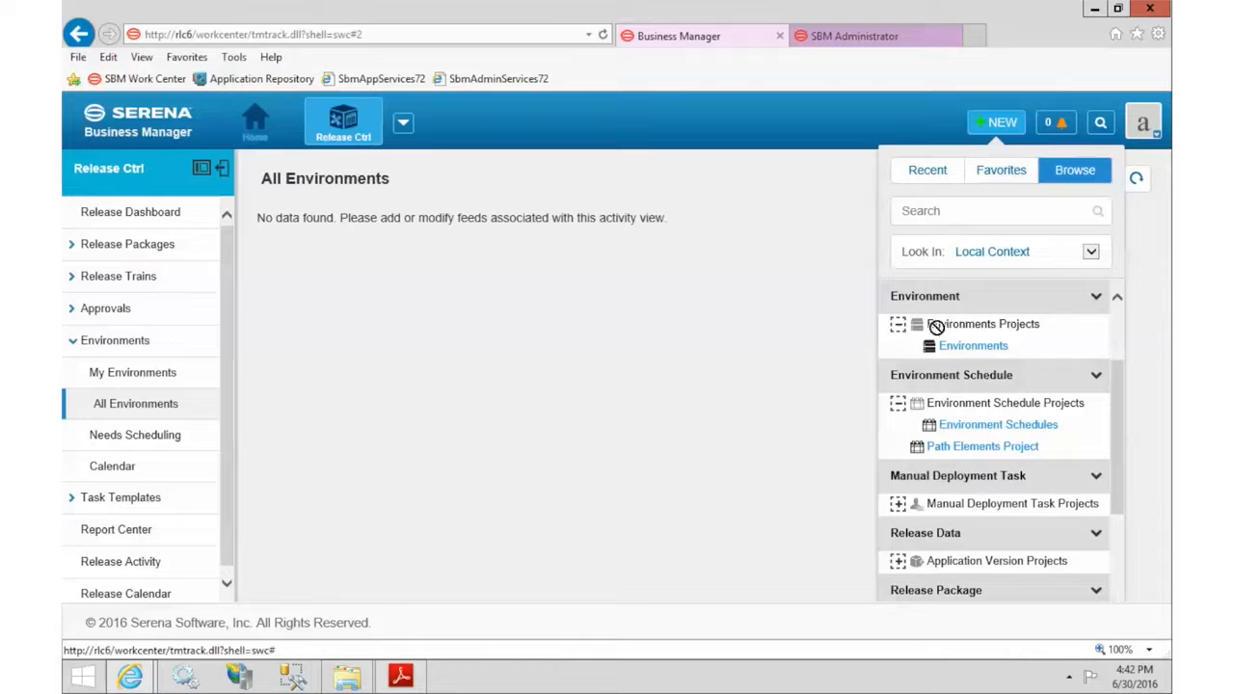
pyautogui.click(972, 347)
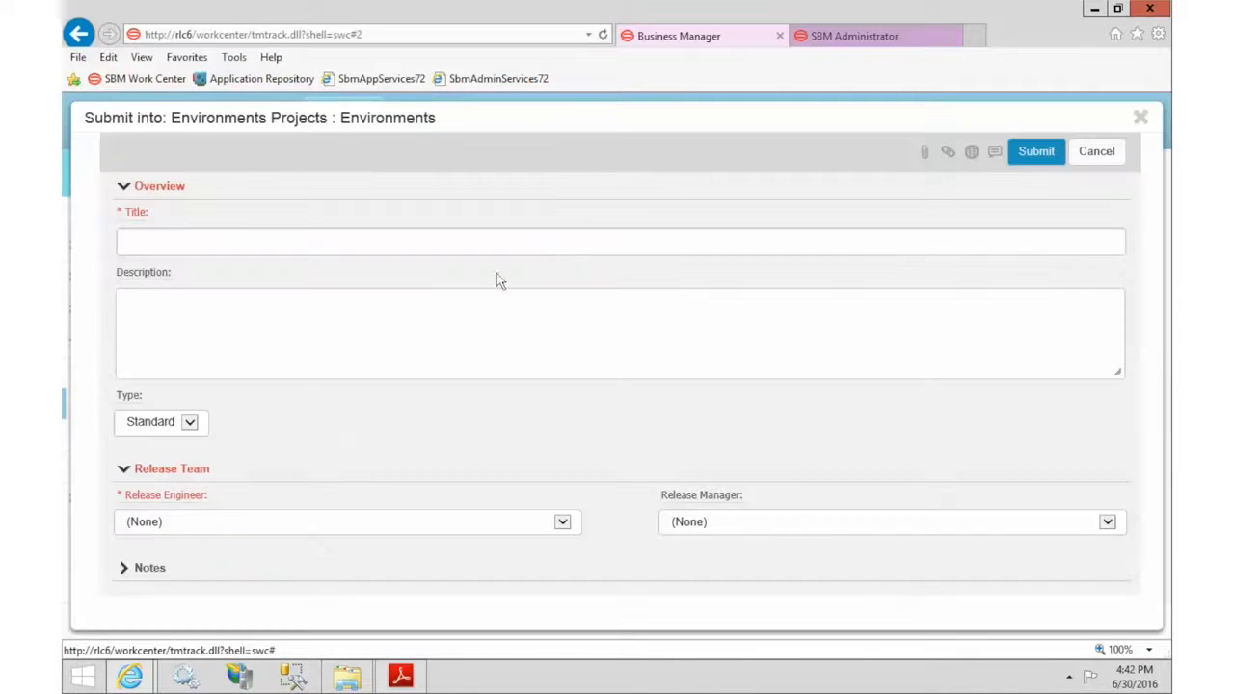
pyautogui.click(470, 244)
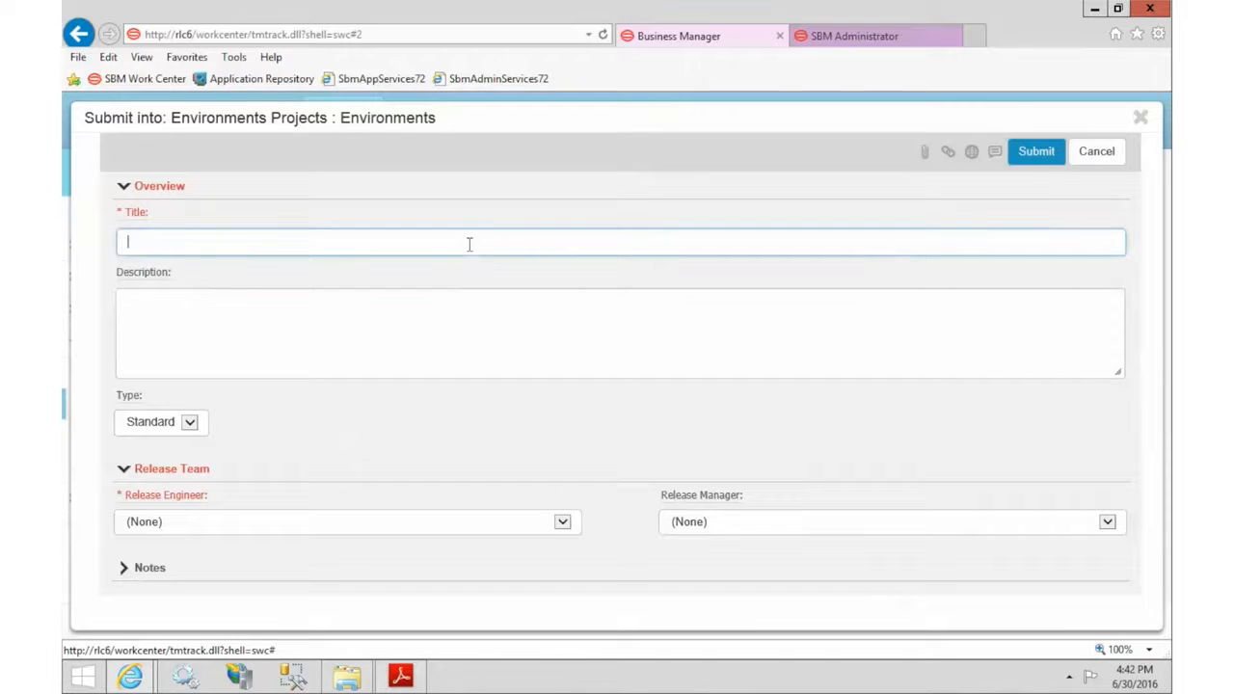
pyautogui.write('QA')
# - Assign a release engineer and a release manager to the QA environment
pyautogui.click(190, 522)
pyautogui.click(140, 561)
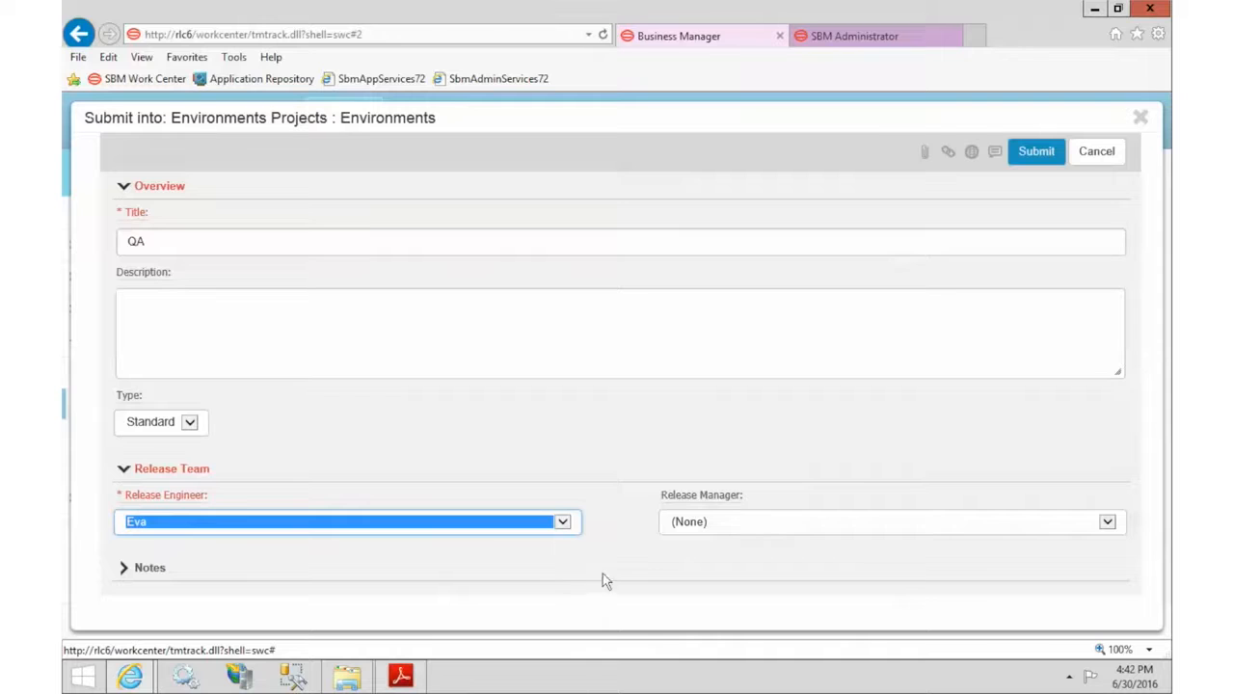
pyautogui.click(725, 530)
pyautogui.click(736, 576)
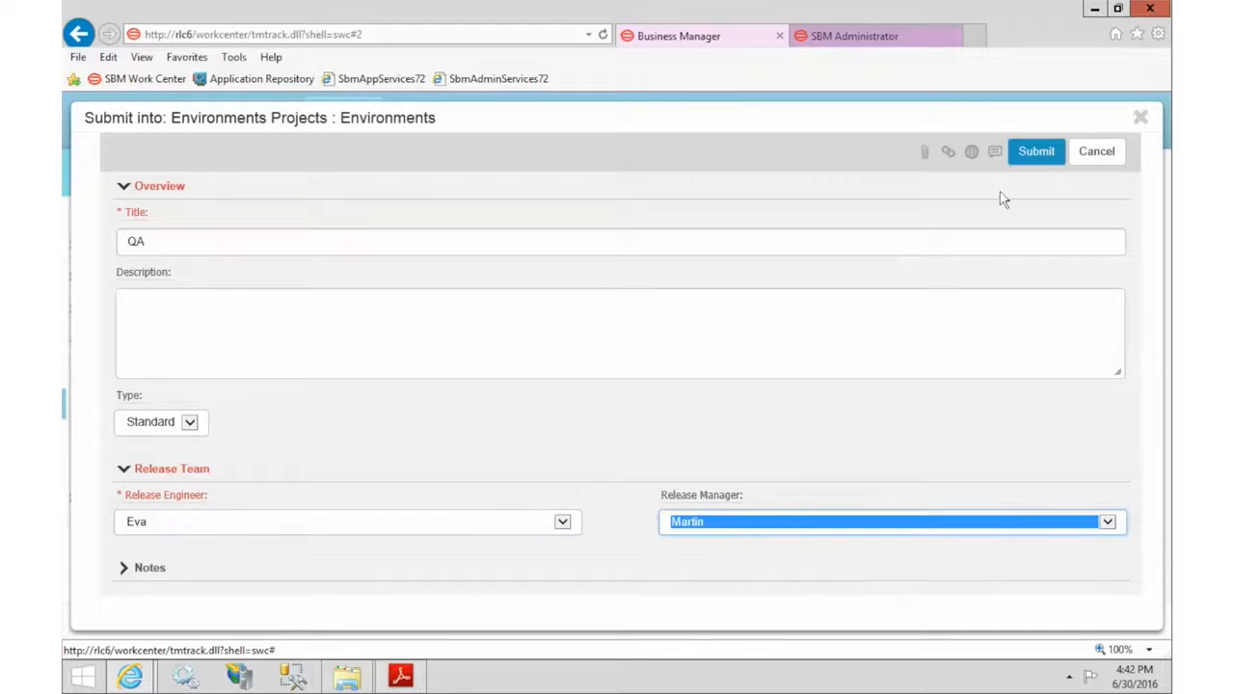
# - Submit the QA environment and place it online, closing its details
pyautogui.click(1032, 164)
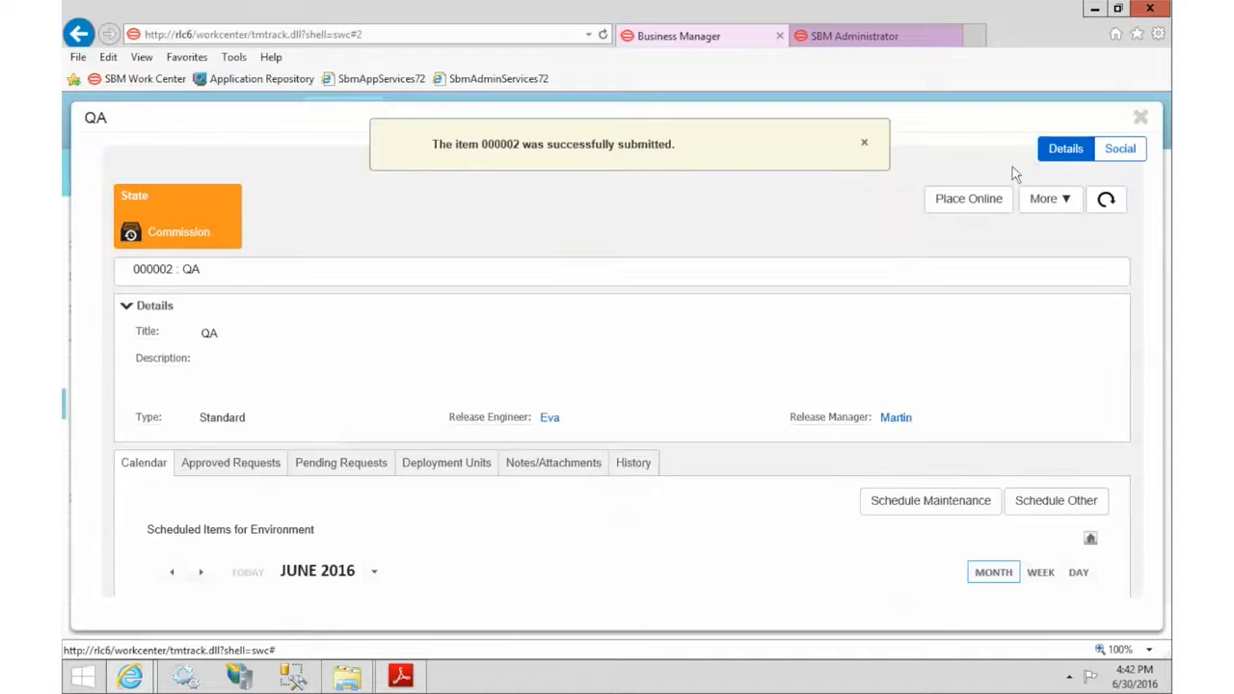
pyautogui.click(960, 208)
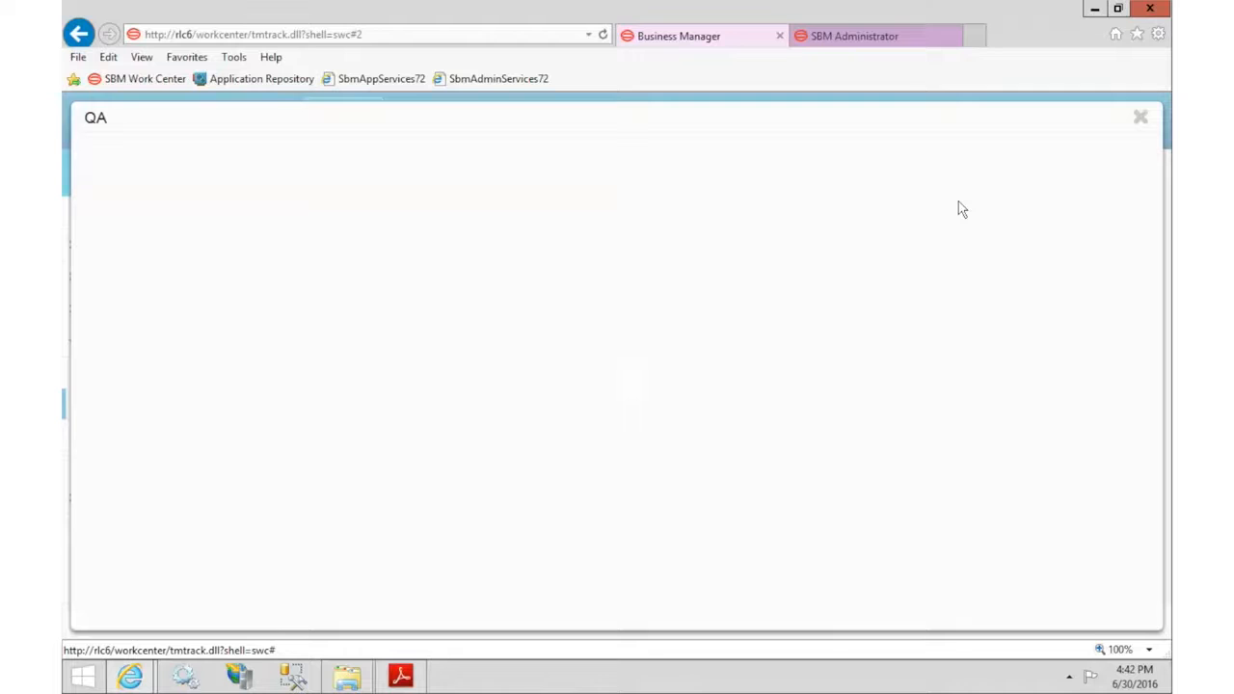
pyautogui.click(1142, 119)
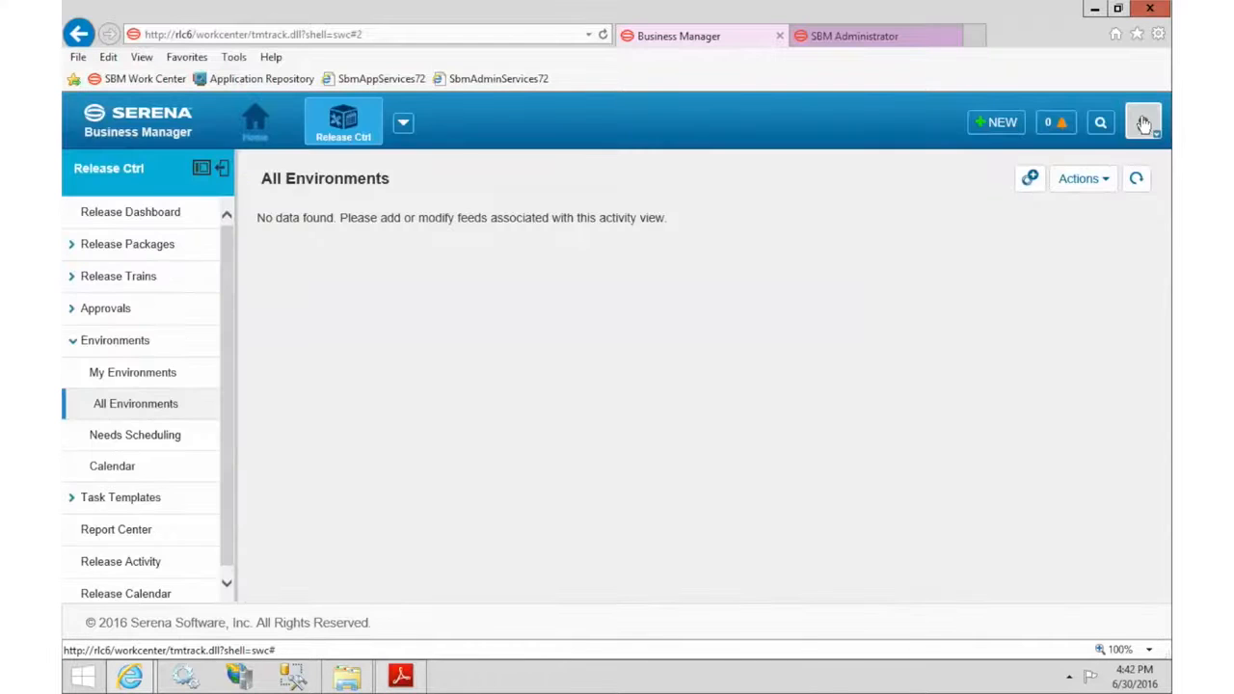
# - Start another item in the Environments project, titled PROD and with the type Restricted
pyautogui.click(999, 123)
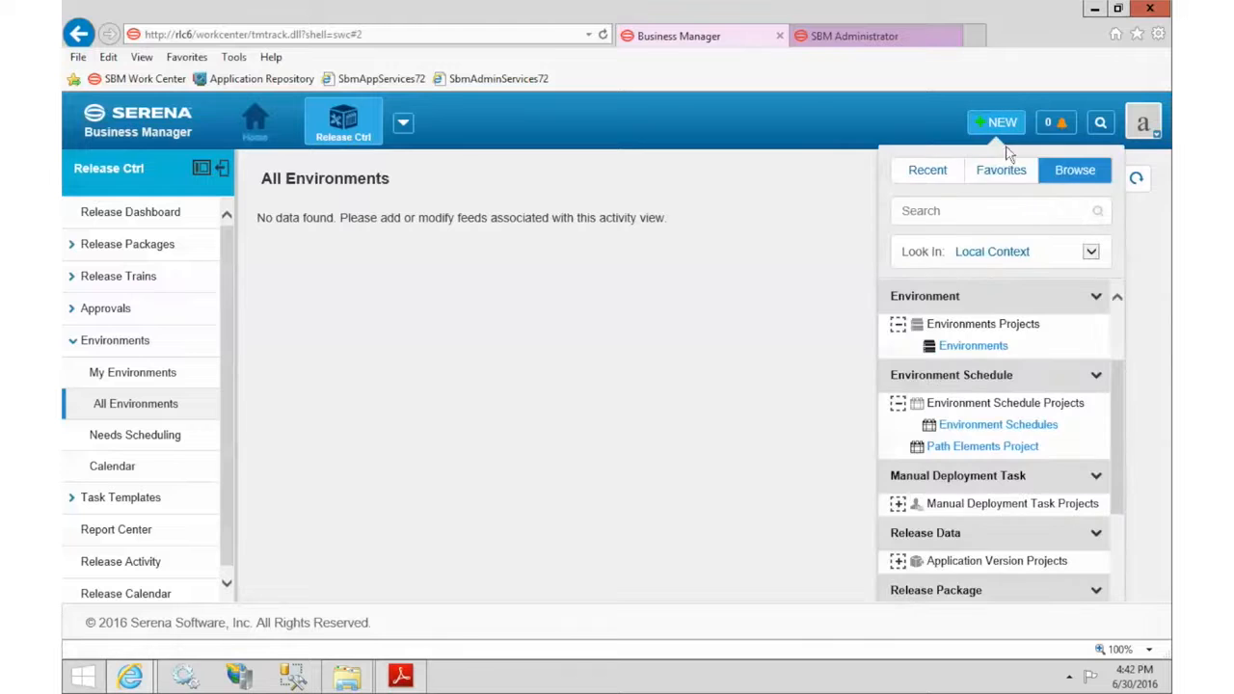
pyautogui.click(974, 347)
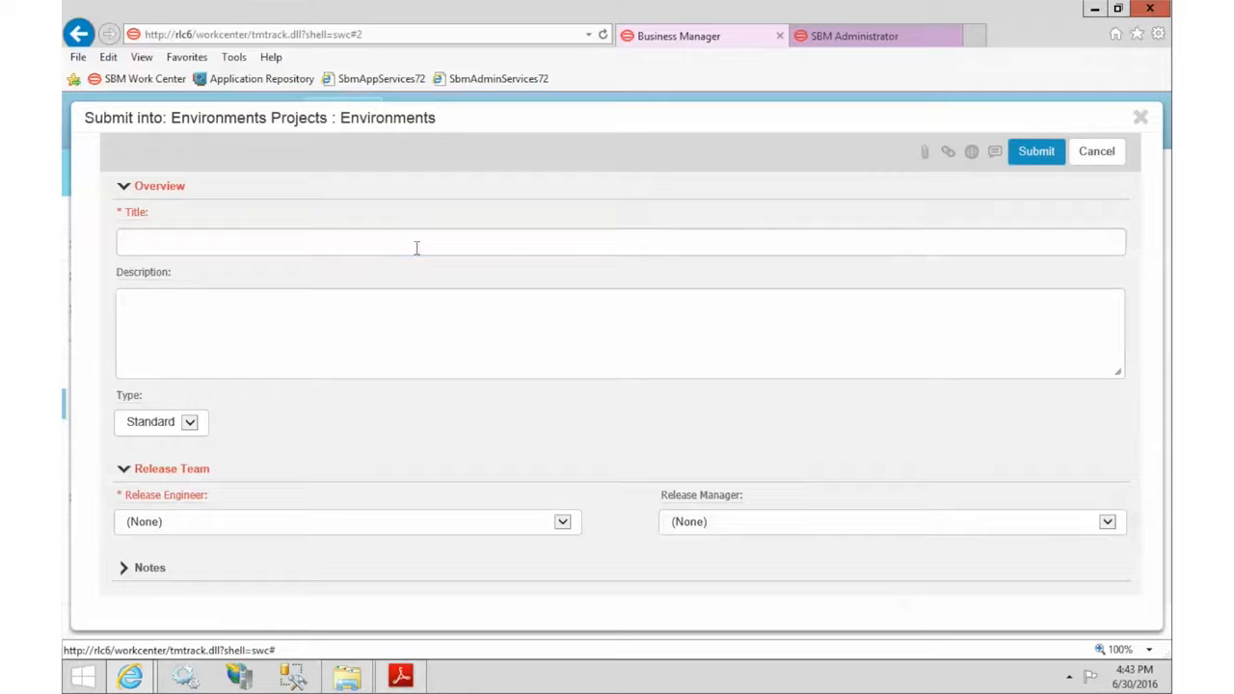
pyautogui.click(417, 248)
pyautogui.write('PROD')
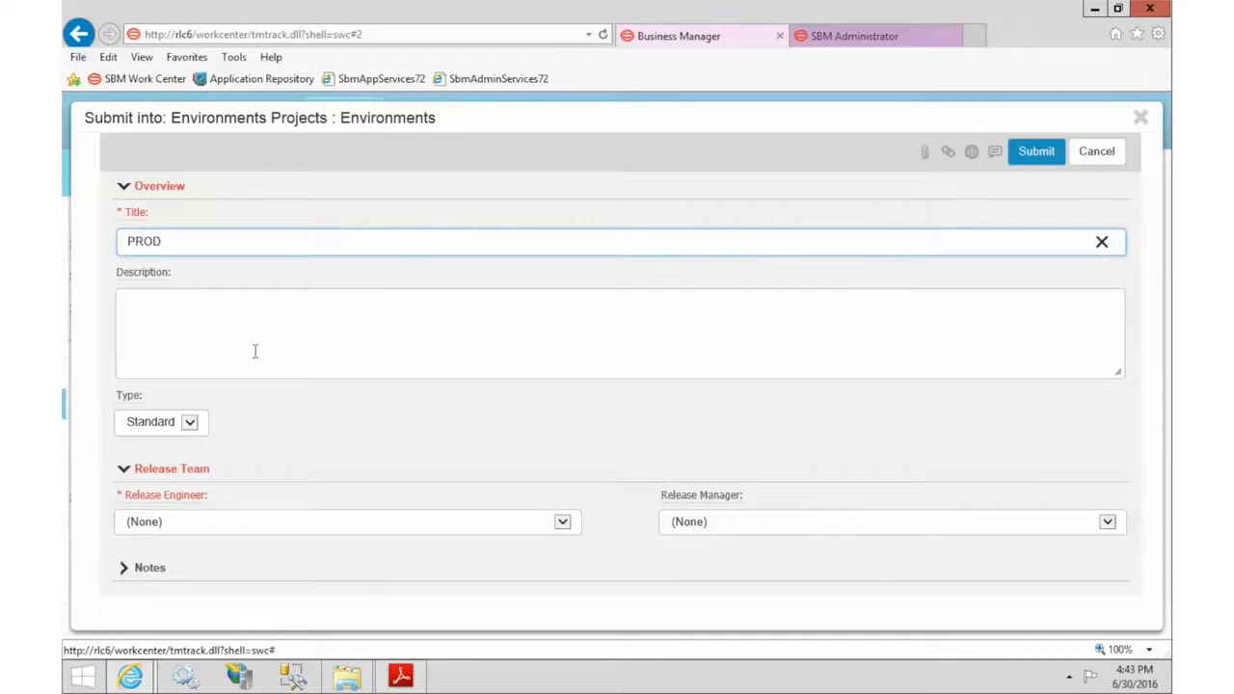
pyautogui.click(190, 425)
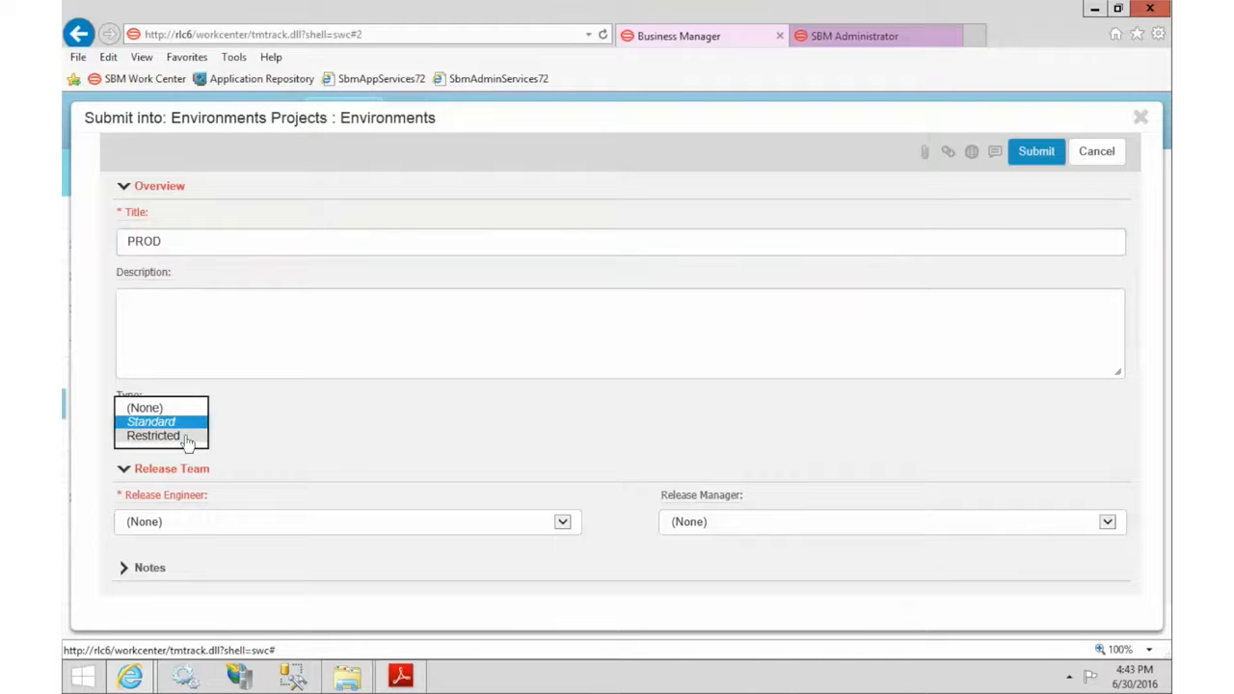
pyautogui.click(154, 440)
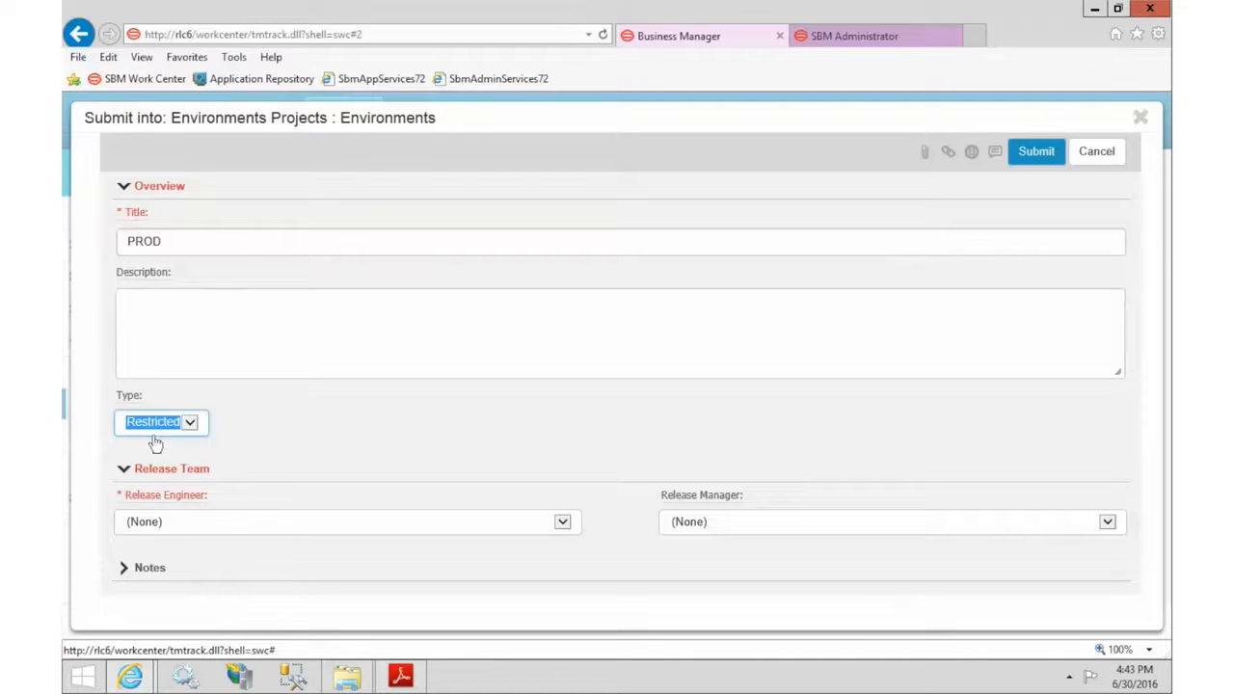
# - Assign a release engineer and a release manager to the PROD environment
pyautogui.click(160, 528)
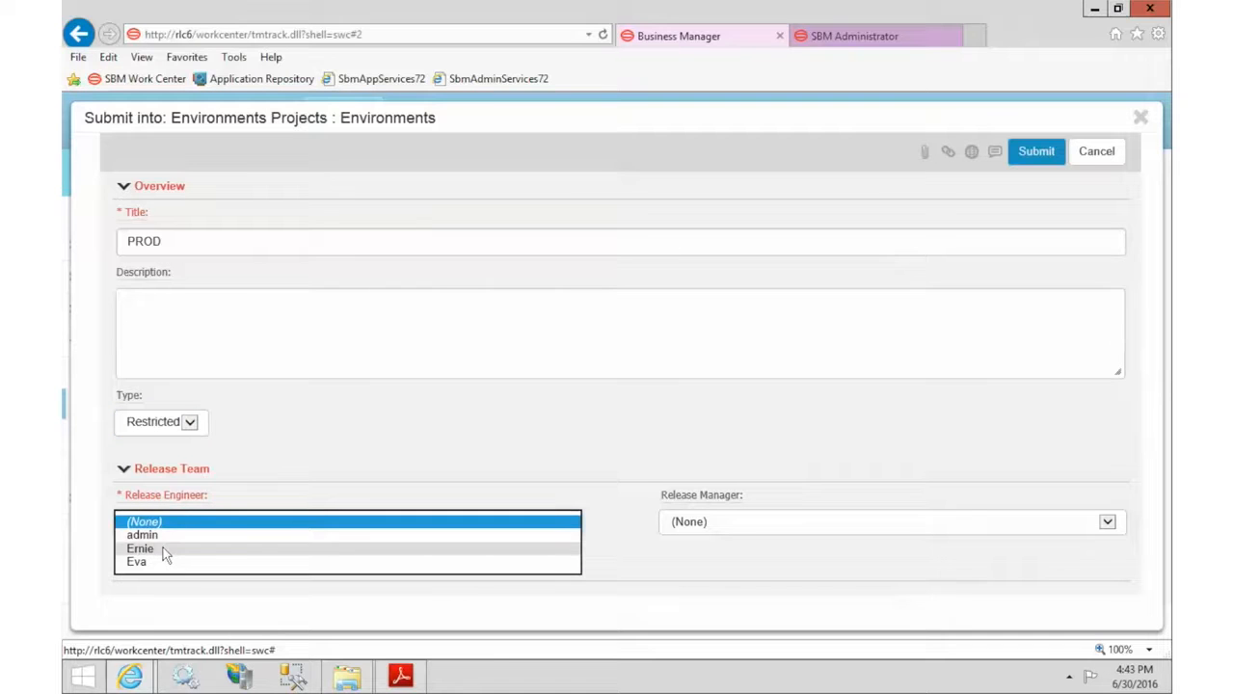
pyautogui.click(164, 561)
pyautogui.click(755, 523)
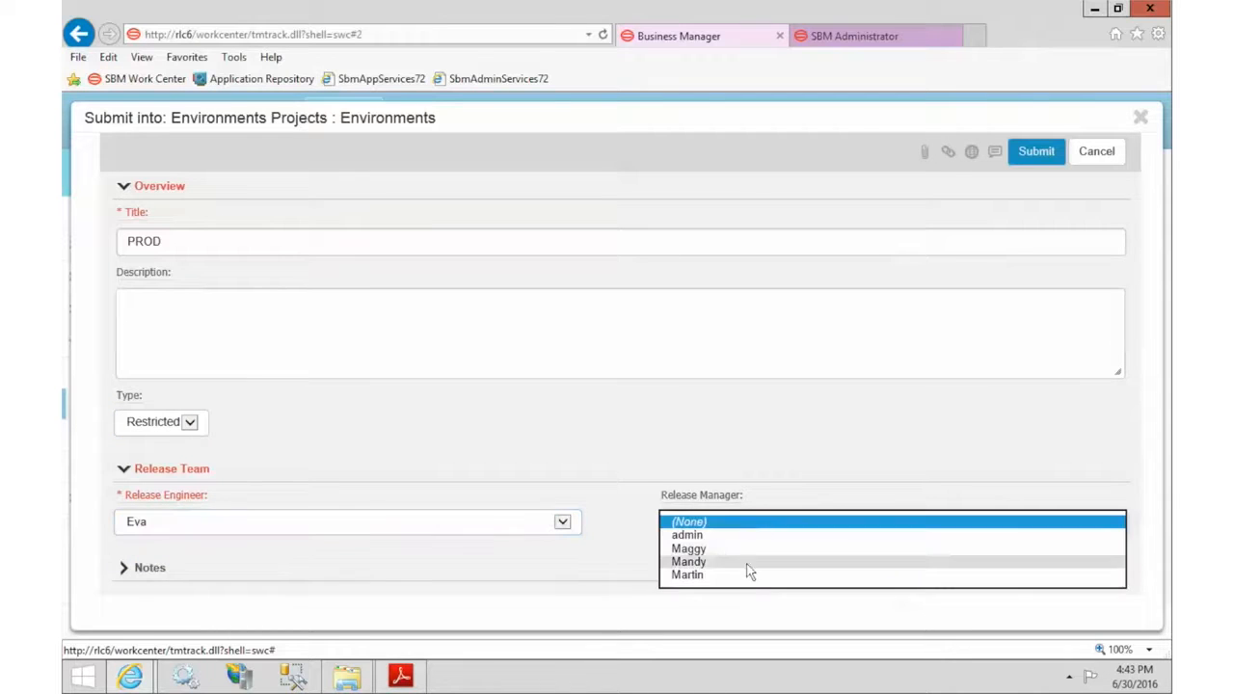
pyautogui.click(744, 578)
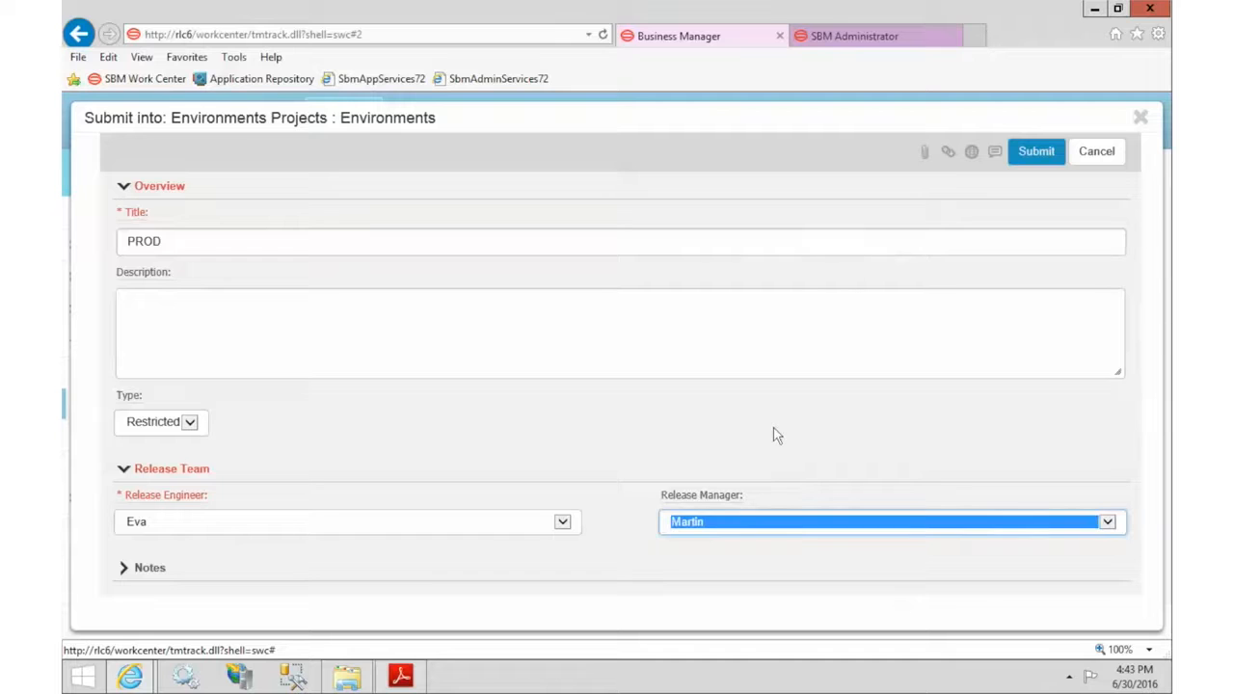
# - Submit the PROD environment and place it online, closing its details
pyautogui.click(1036, 154)
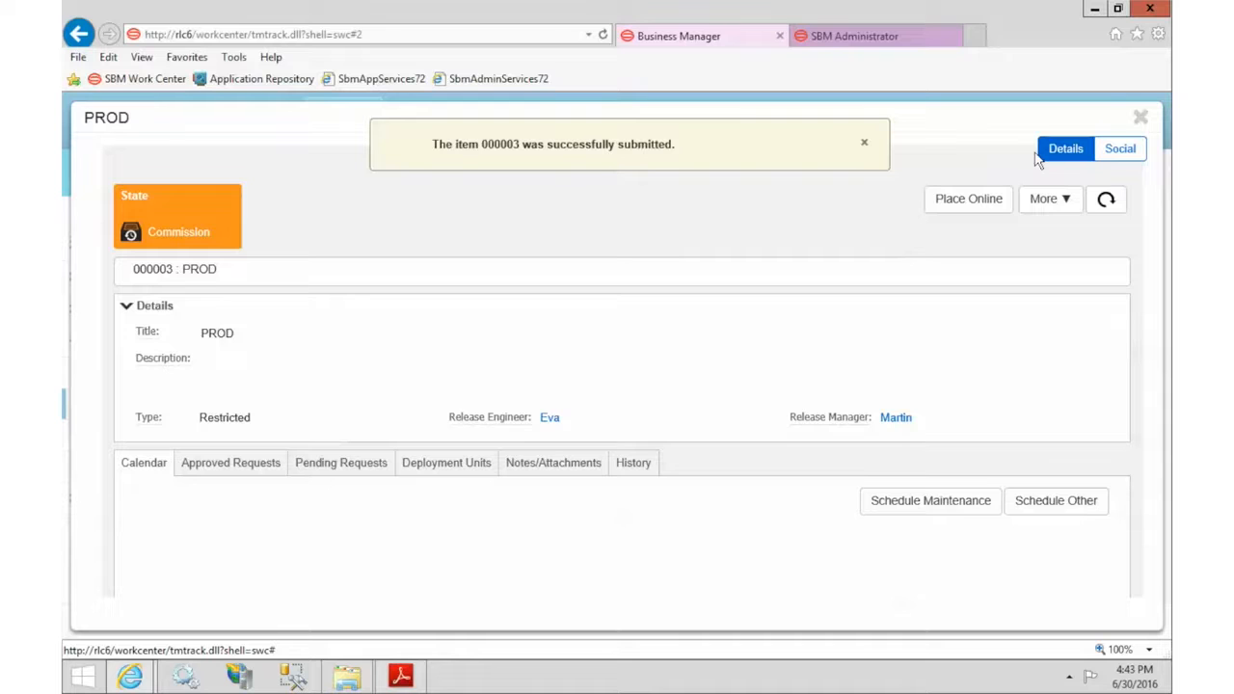
pyautogui.click(968, 201)
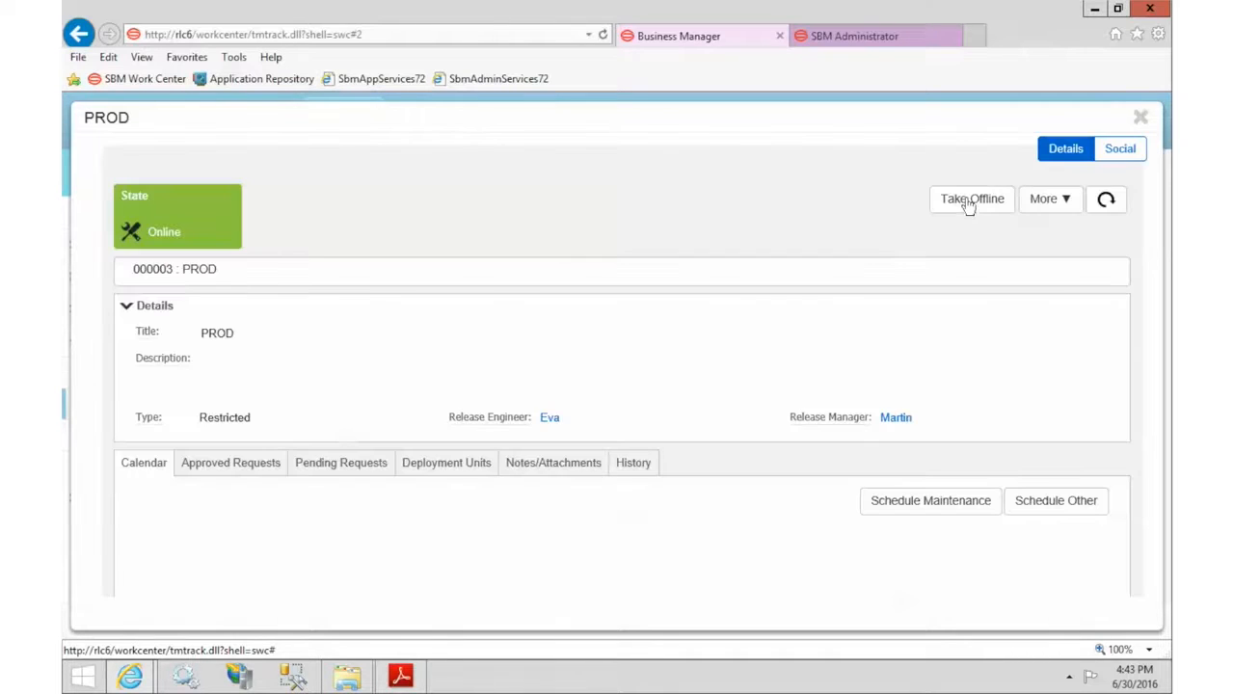
pyautogui.click(1141, 118)
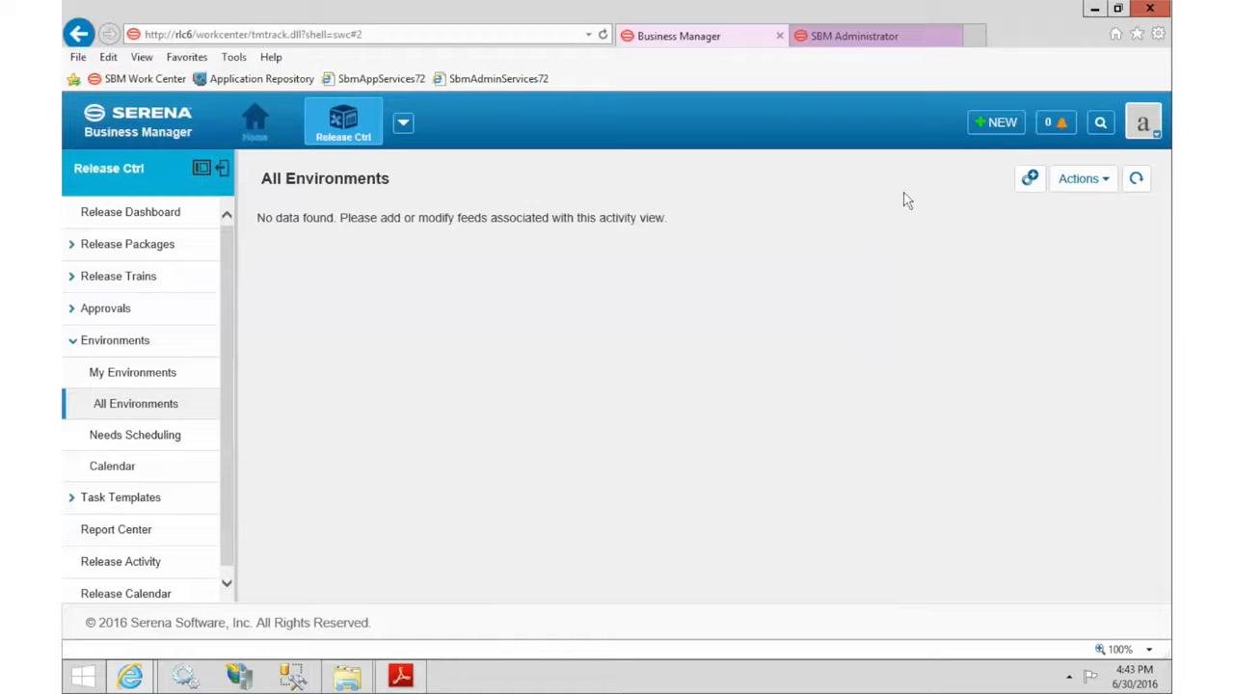
# - Start a new item in the Deployment Path Project with the release type Major and the title Full Release Cycle
pyautogui.click(1001, 125)
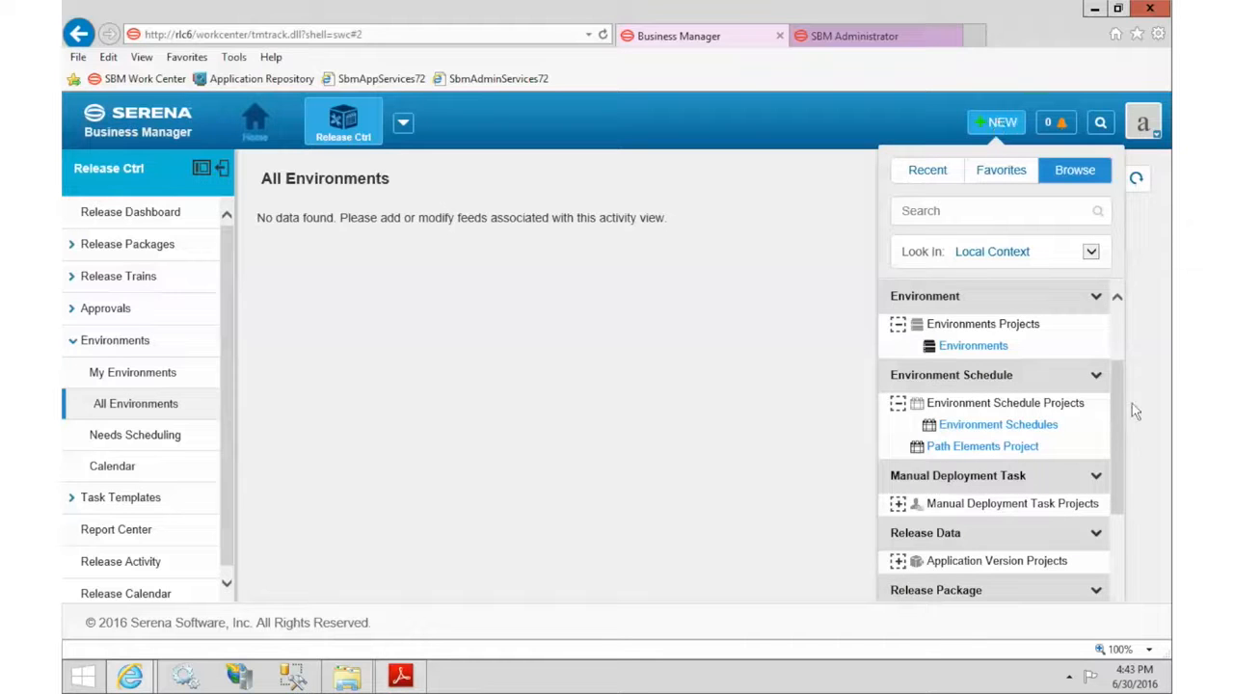
pyautogui.moveTo(1121, 415); pyautogui.dragTo(1114, 445)
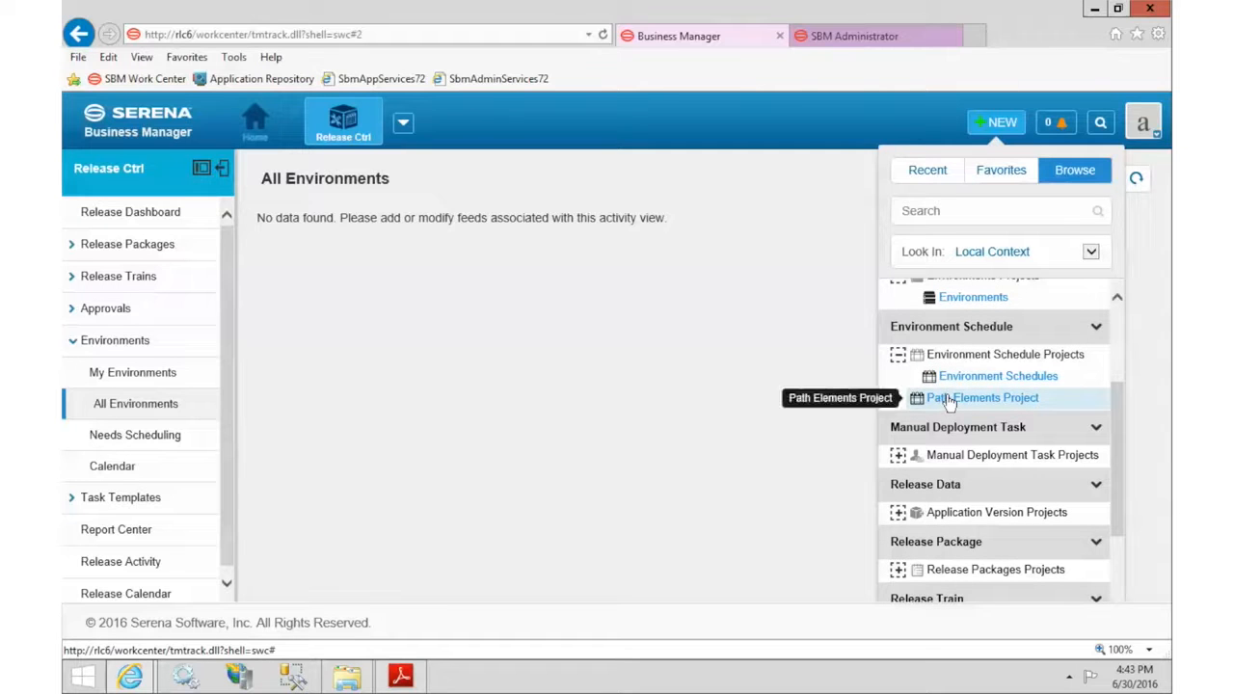
pyautogui.scroll(3, 1031, 371)
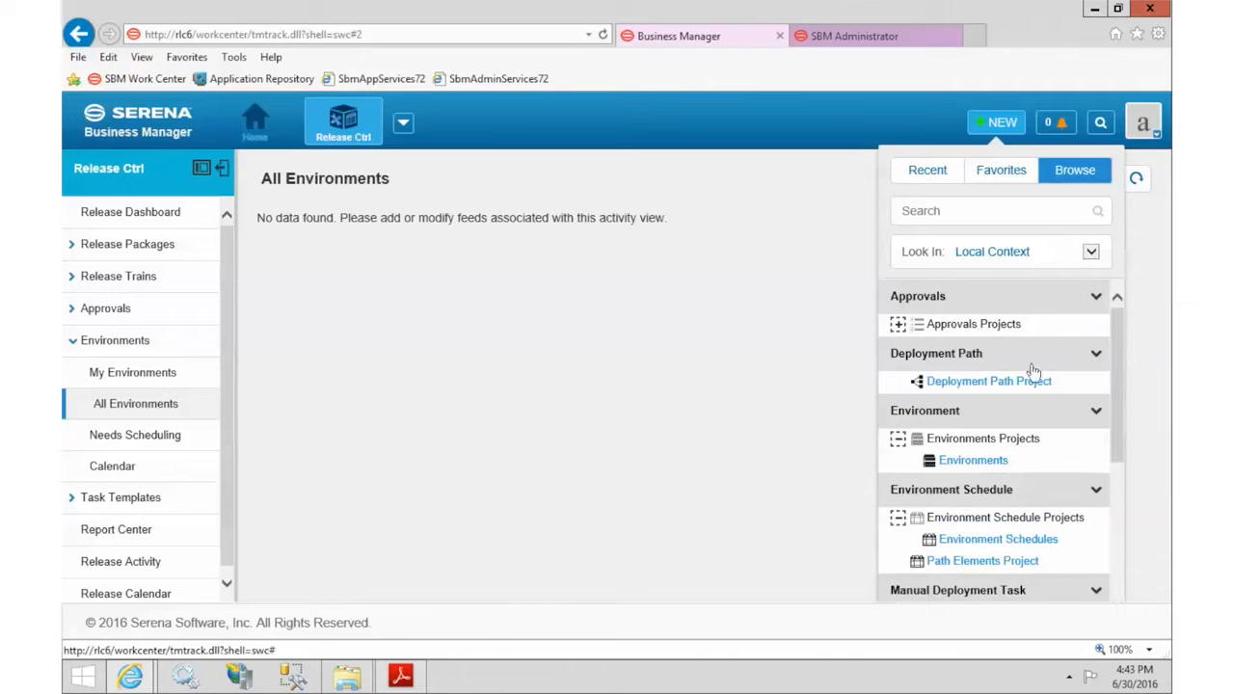
pyautogui.click(974, 384)
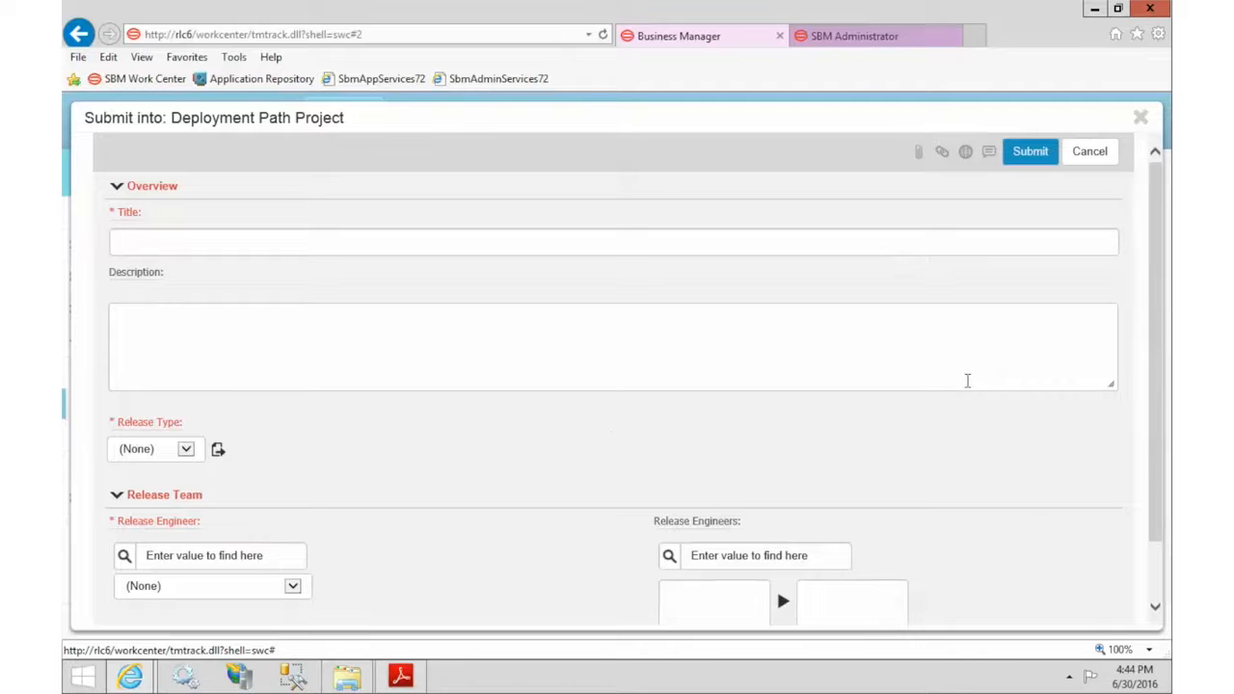
pyautogui.click(186, 449)
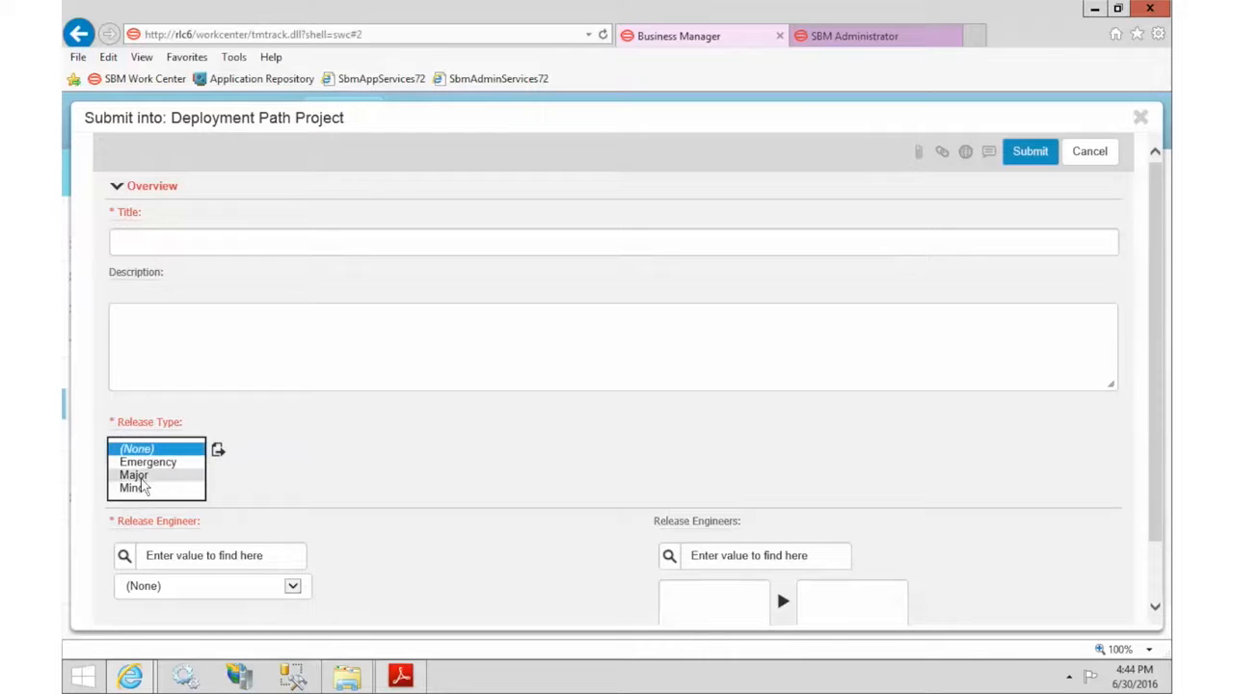
pyautogui.click(141, 477)
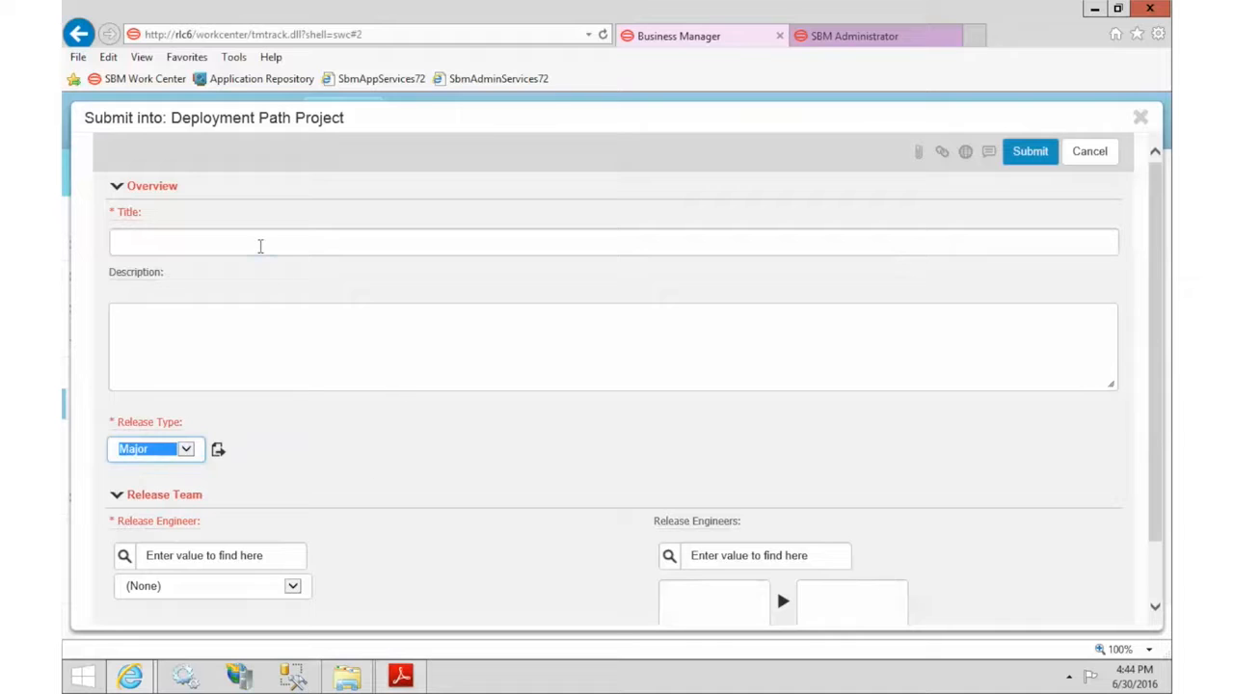
pyautogui.click(259, 244)
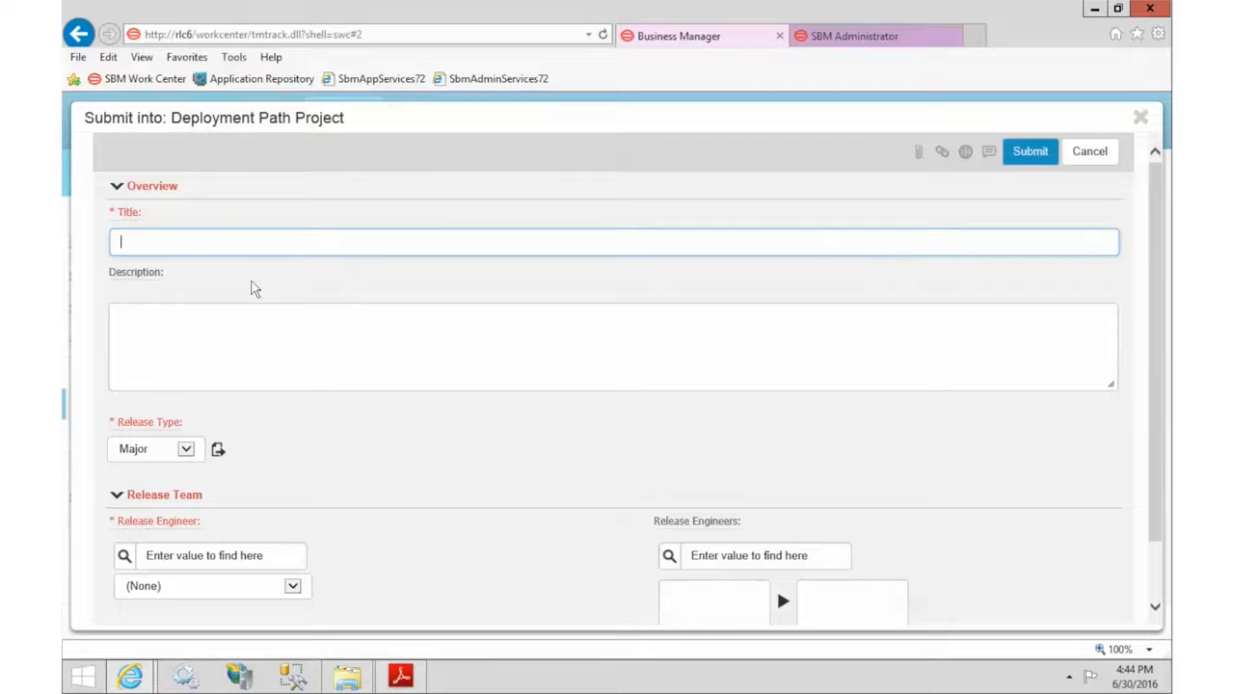
pyautogui.write('Full Release Cycle')
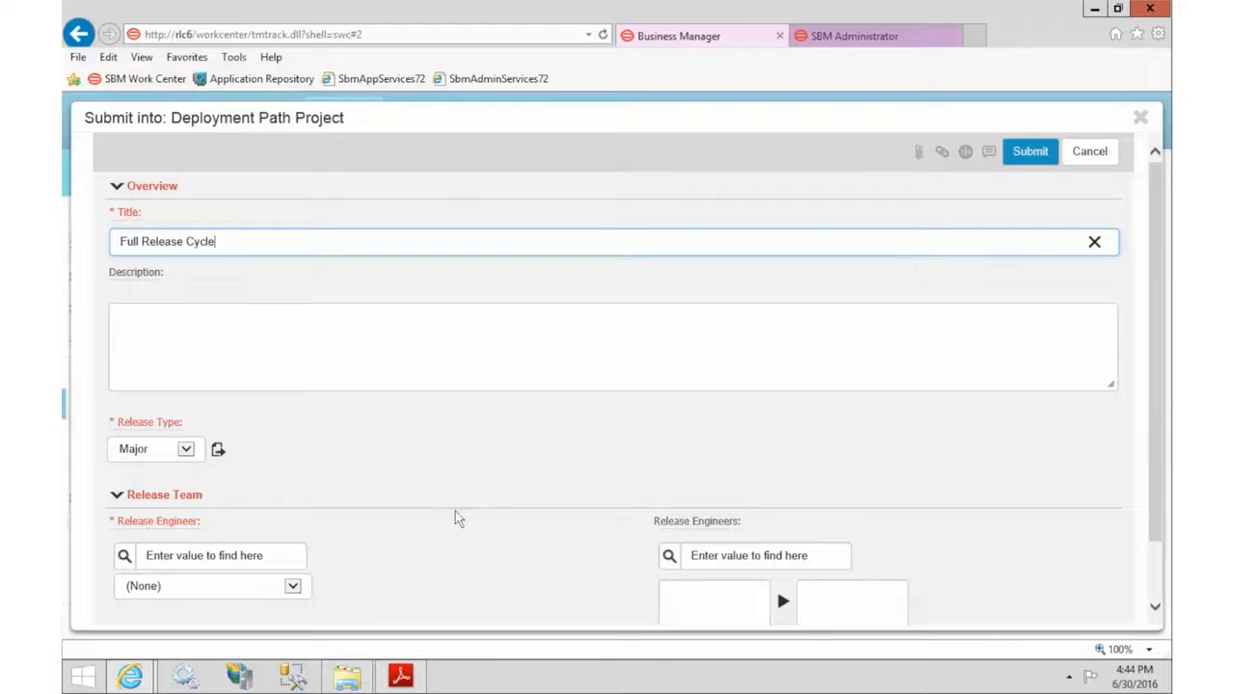
# - Assign a release engineer to the Full Release Cycle deployment path and submit it
pyautogui.click(126, 555)
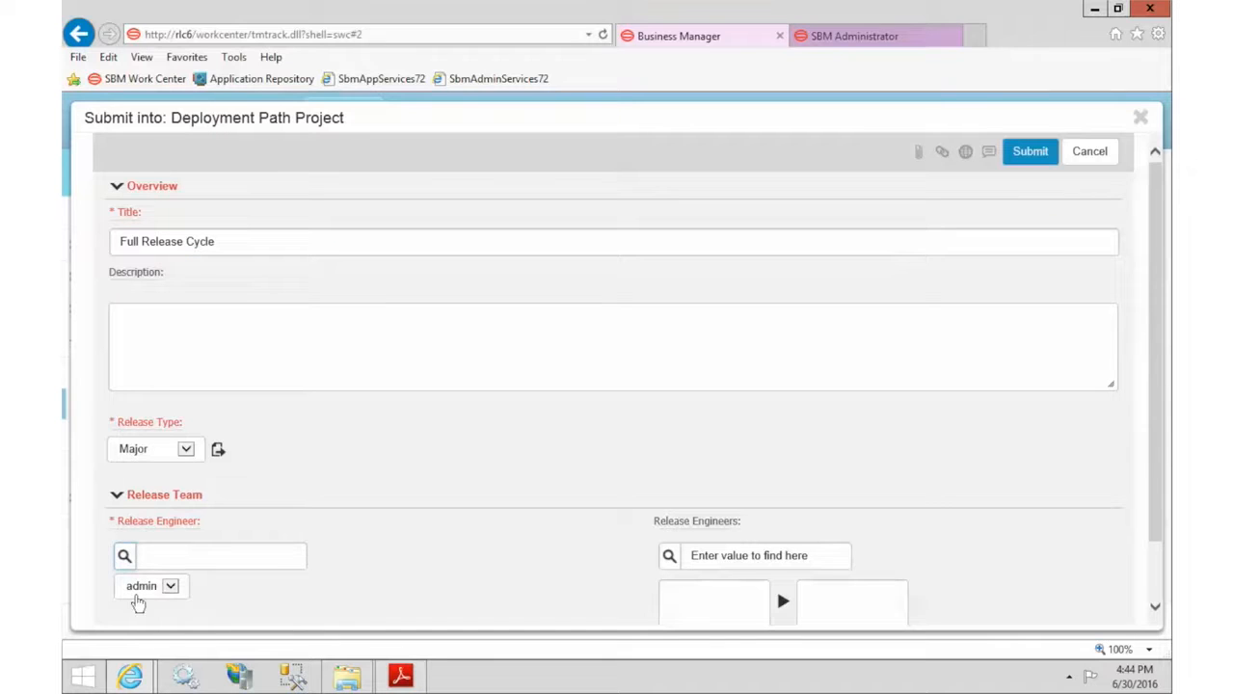
pyautogui.click(145, 589)
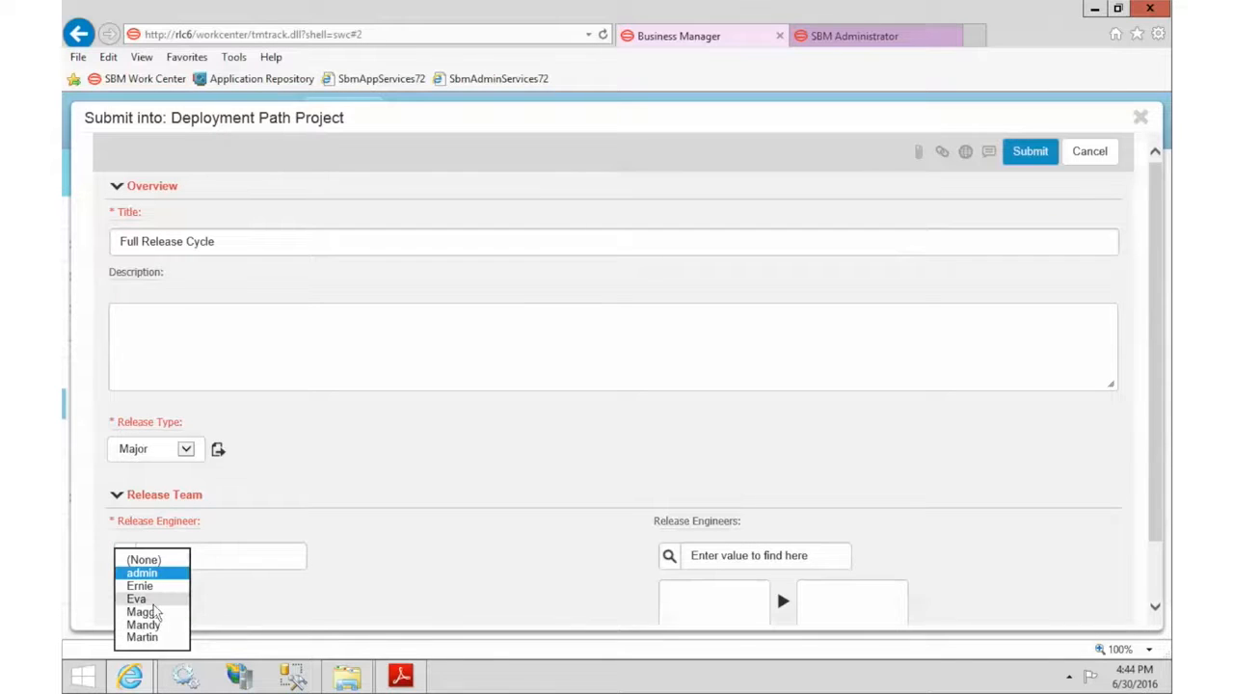
pyautogui.click(138, 599)
pyautogui.scroll(-1, 559, 569)
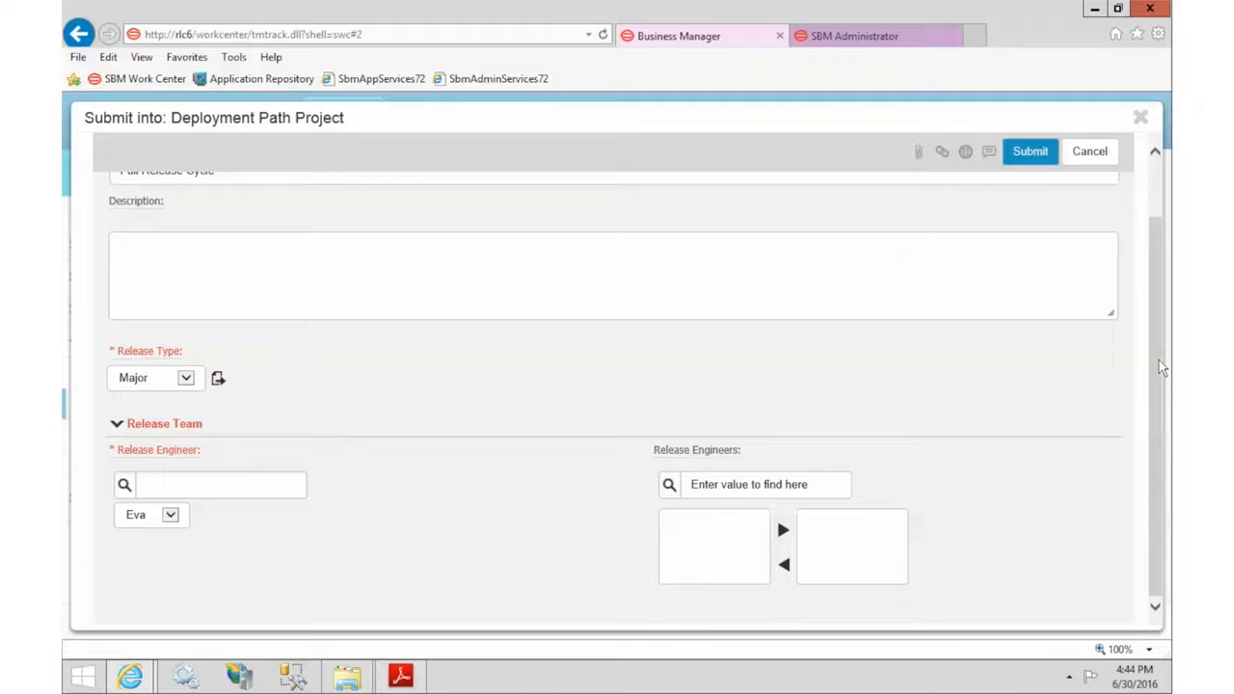
pyautogui.click(1030, 151)
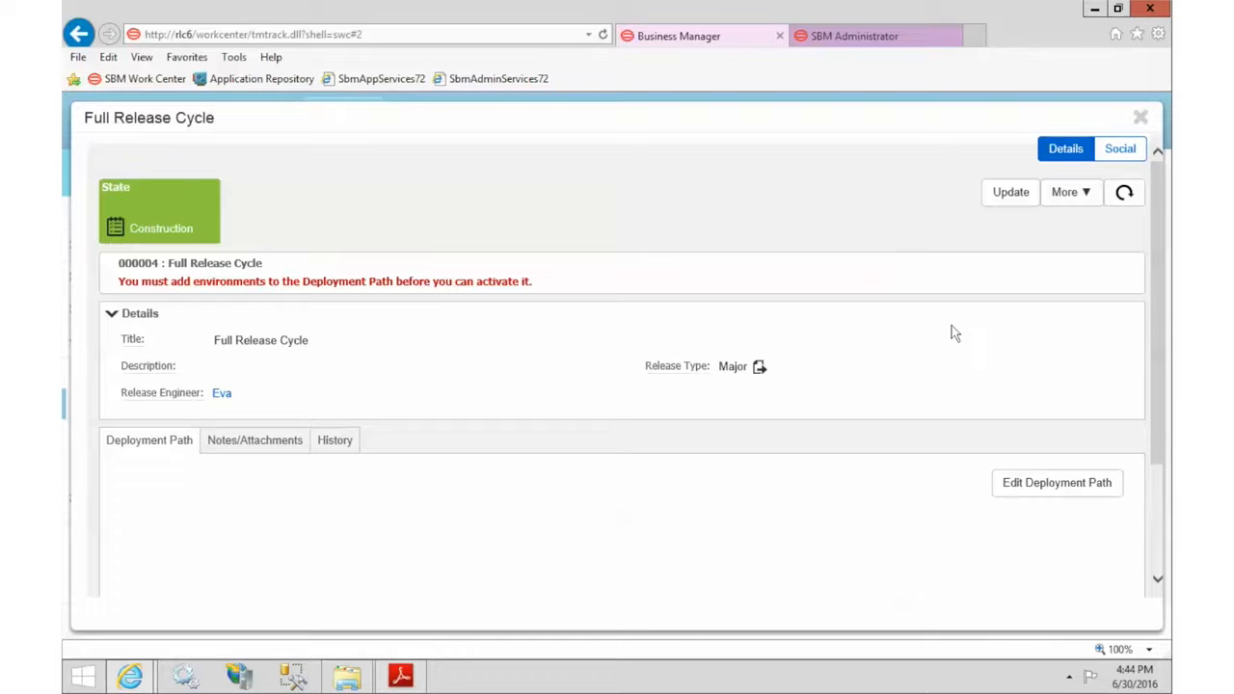
# - Add the Dev, QA and PROD environments in that order to the Full Release Cycle deployment path
pyautogui.scroll(-3, 952, 327)
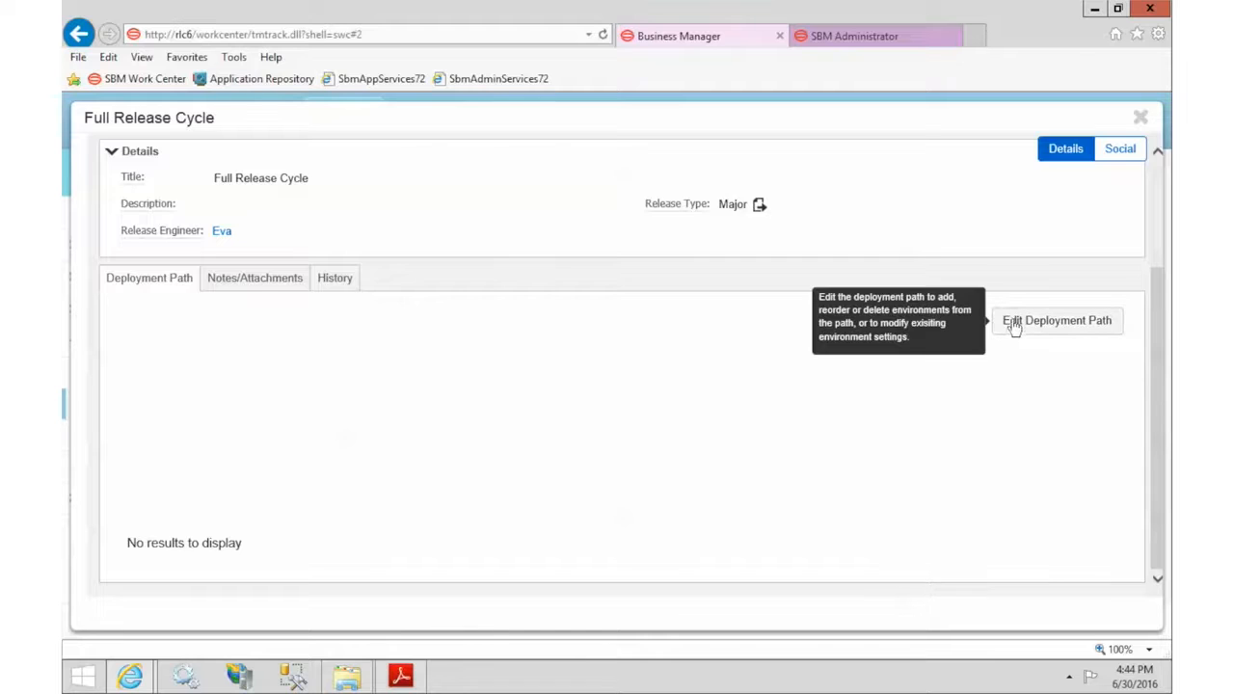
pyautogui.click(1079, 328)
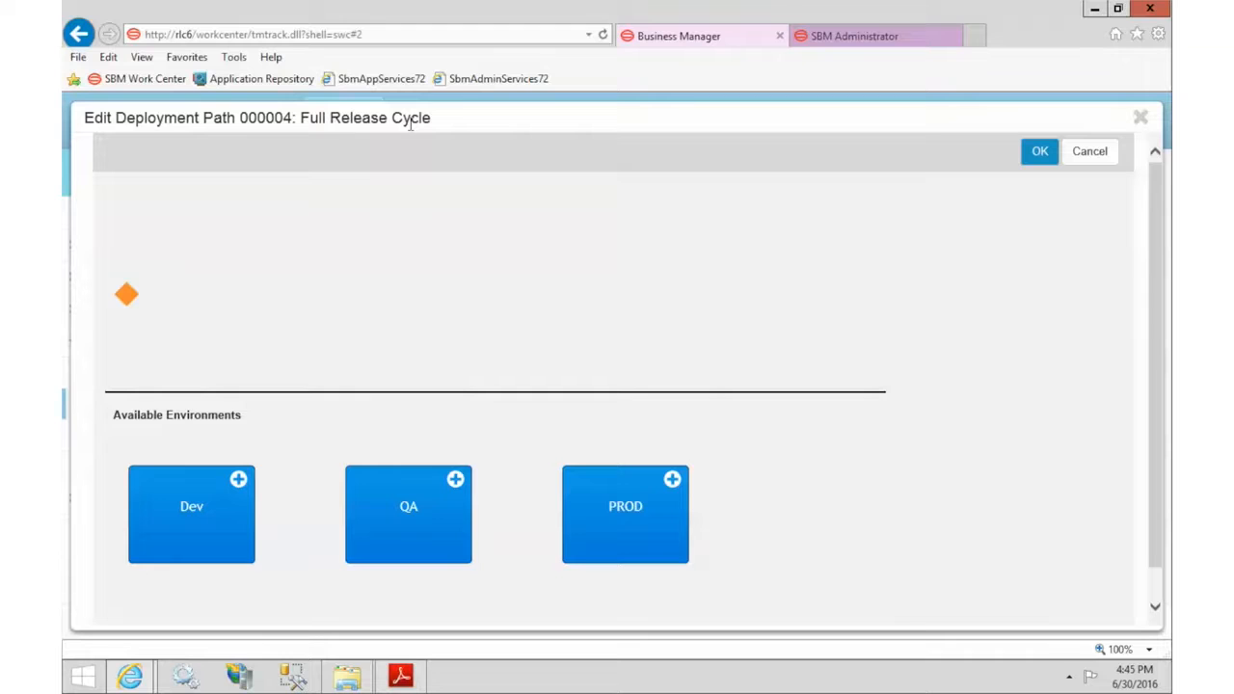
pyautogui.click(238, 480)
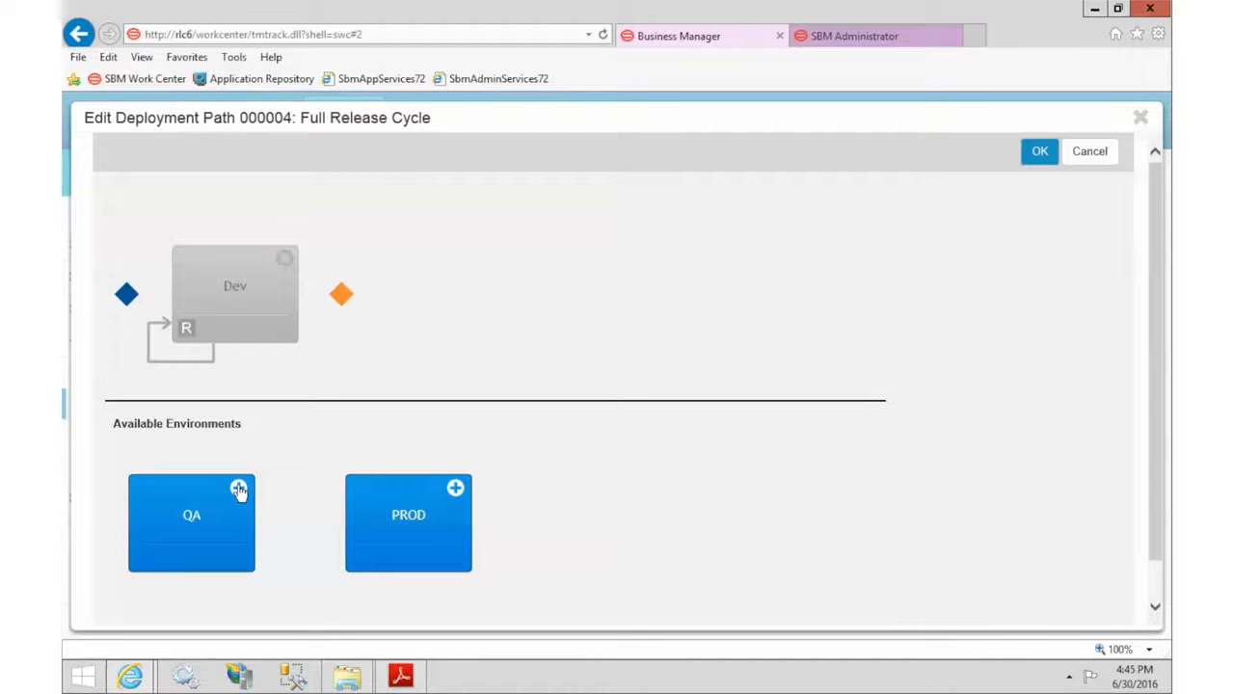
pyautogui.click(239, 490)
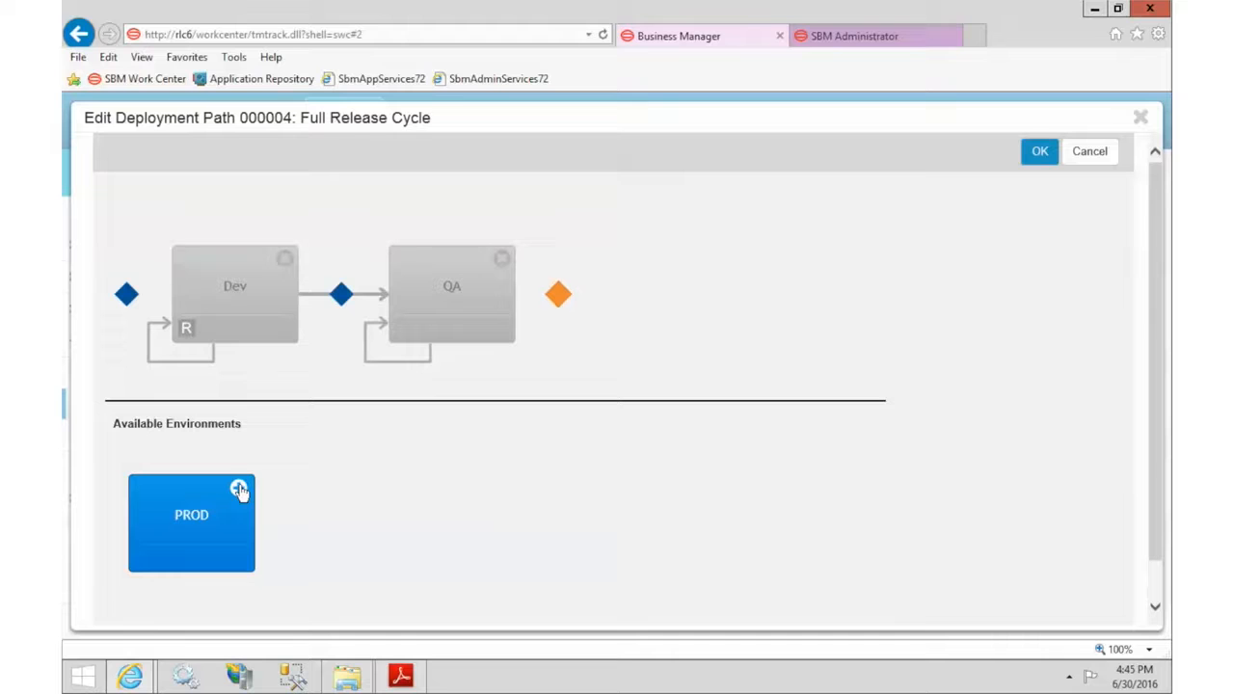
pyautogui.click(238, 492)
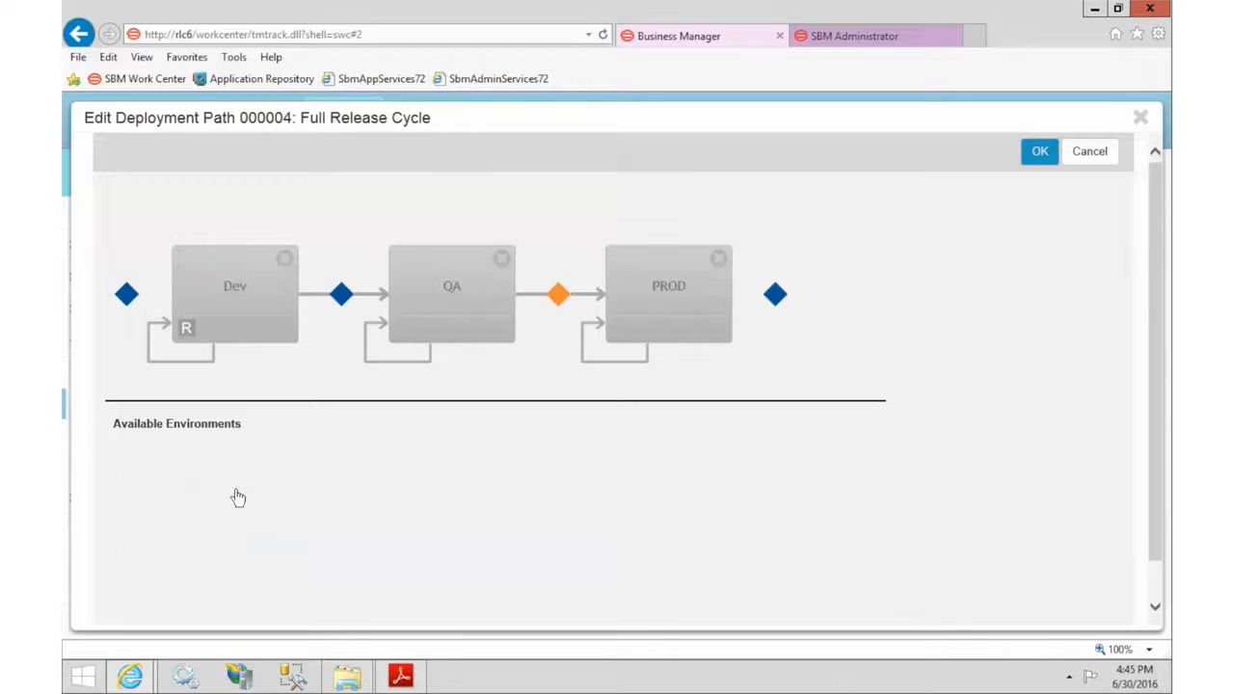
# - Allow redeployment for the Dev environment, and make QA required with its On Fail target set to Dev
pyautogui.click(271, 299)
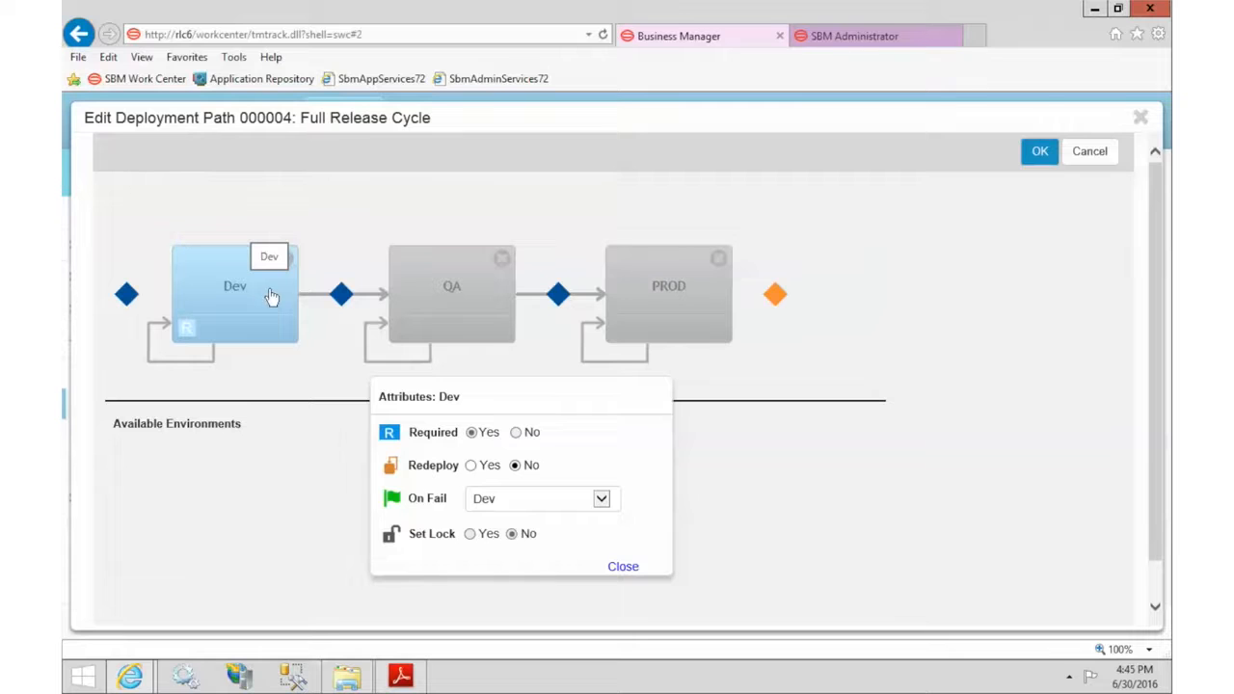
pyautogui.click(472, 466)
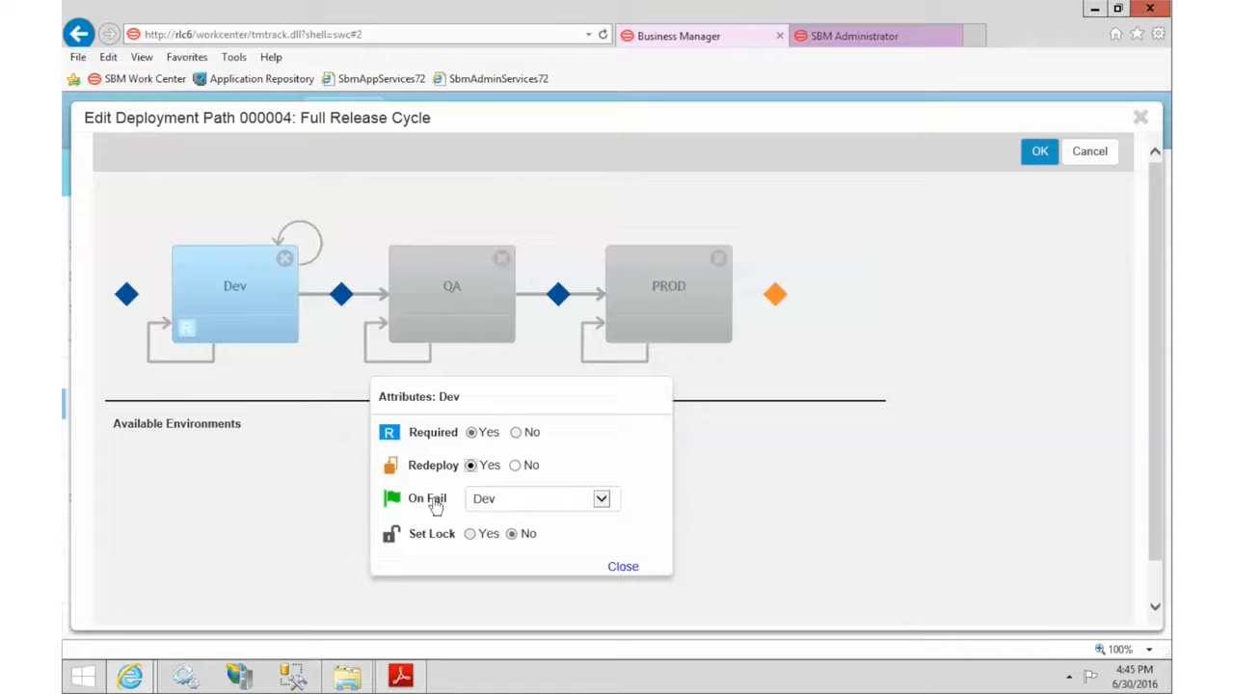
pyautogui.click(485, 289)
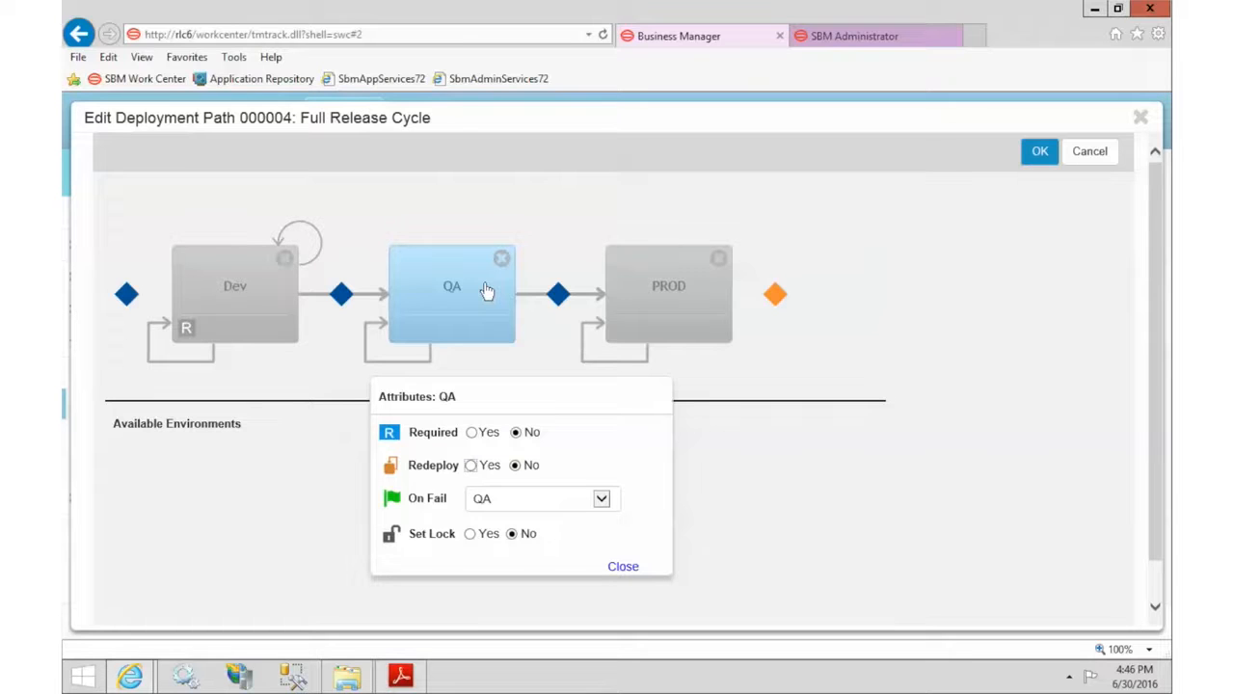
pyautogui.click(472, 433)
pyautogui.click(532, 501)
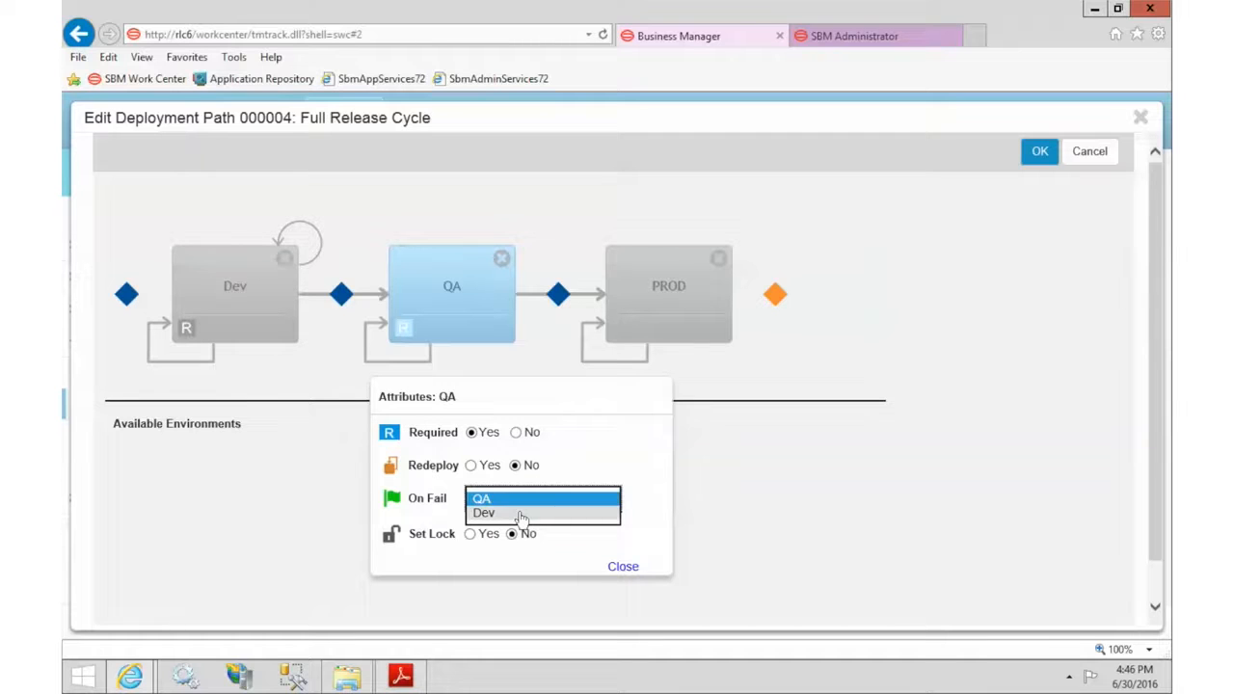
pyautogui.click(521, 514)
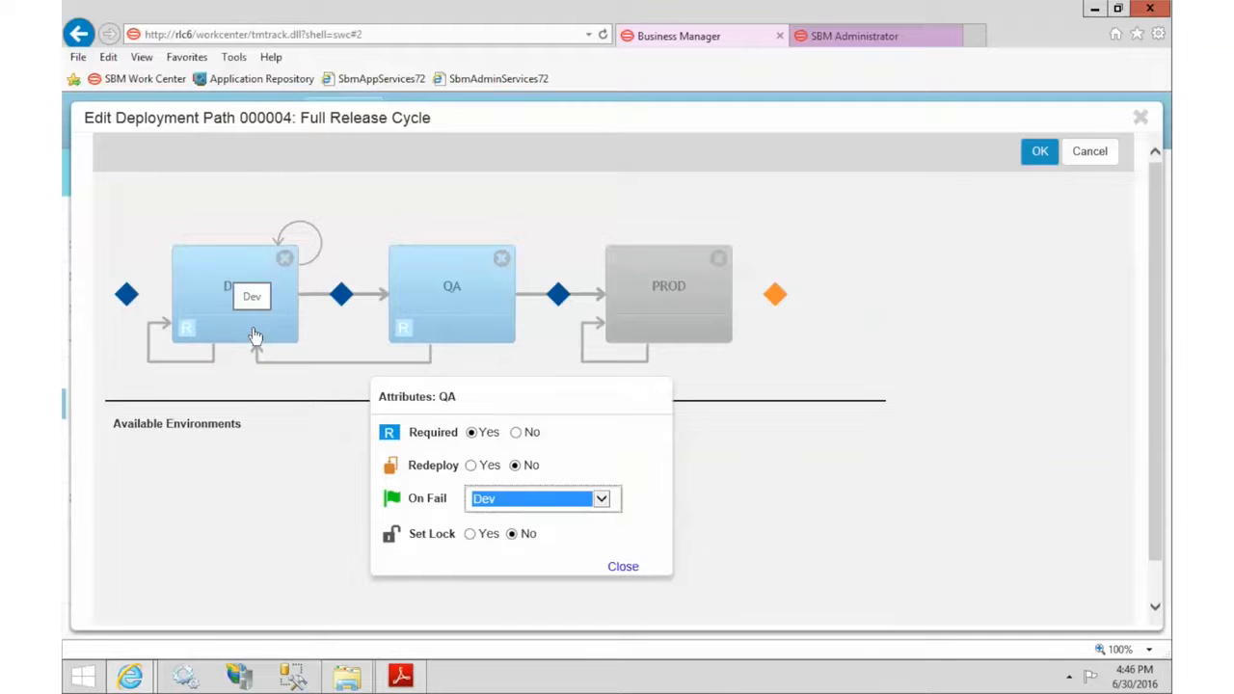
# - Make the PROD environment required, with Dev as its On Fail target and its lock set, closing the attributes
pyautogui.click(677, 310)
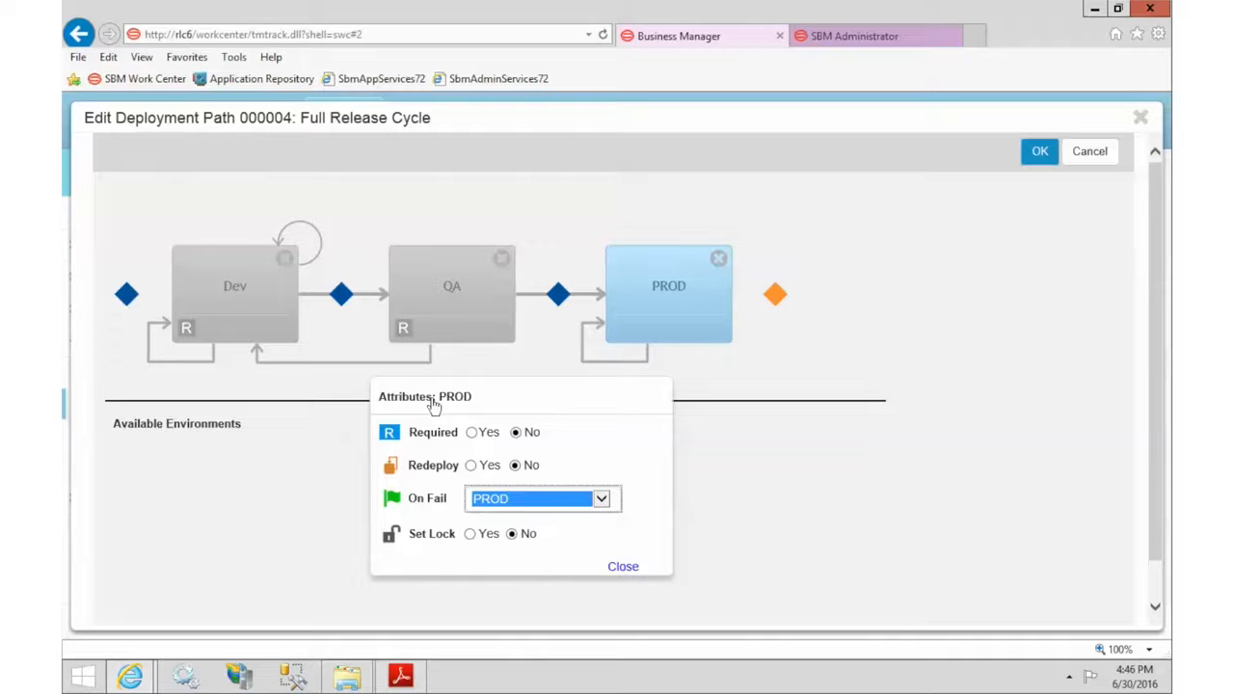
pyautogui.click(471, 434)
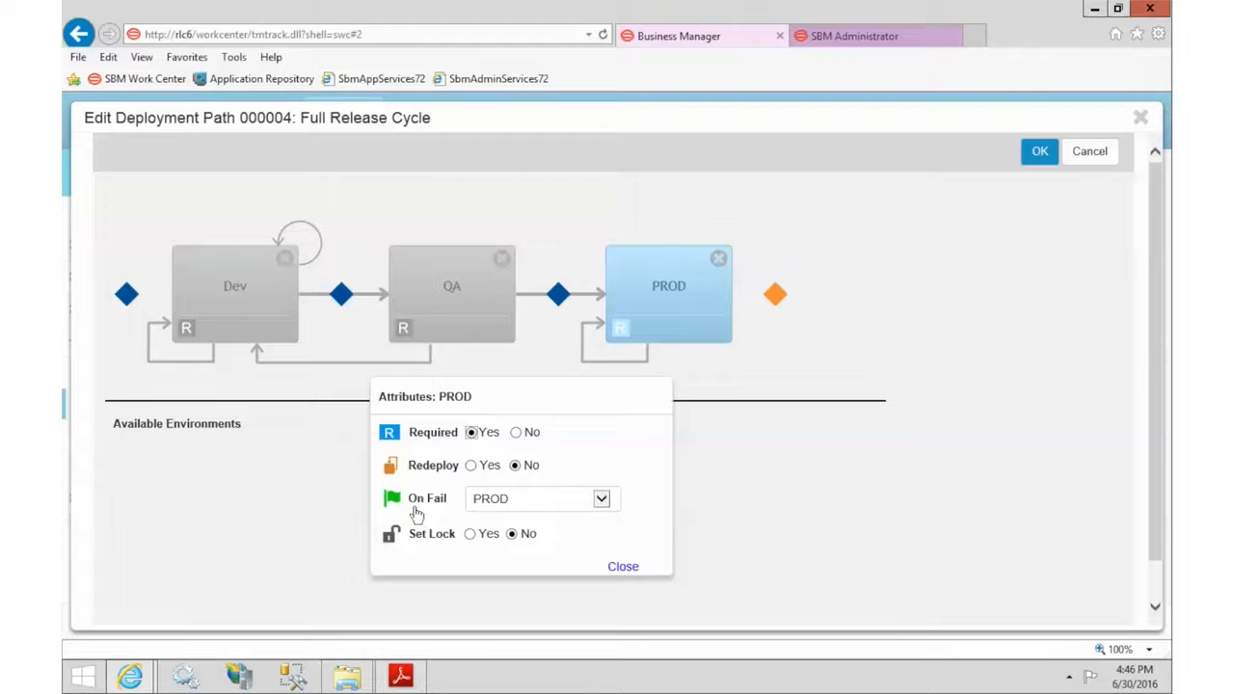
pyautogui.click(521, 508)
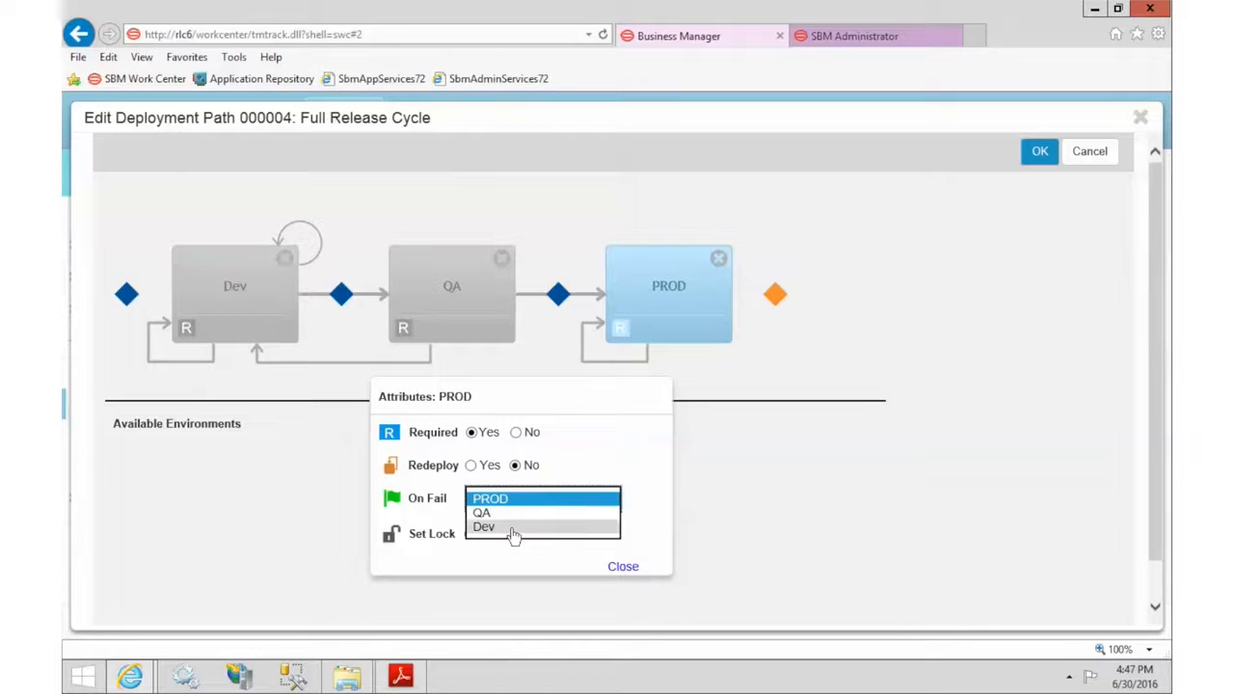
pyautogui.click(513, 530)
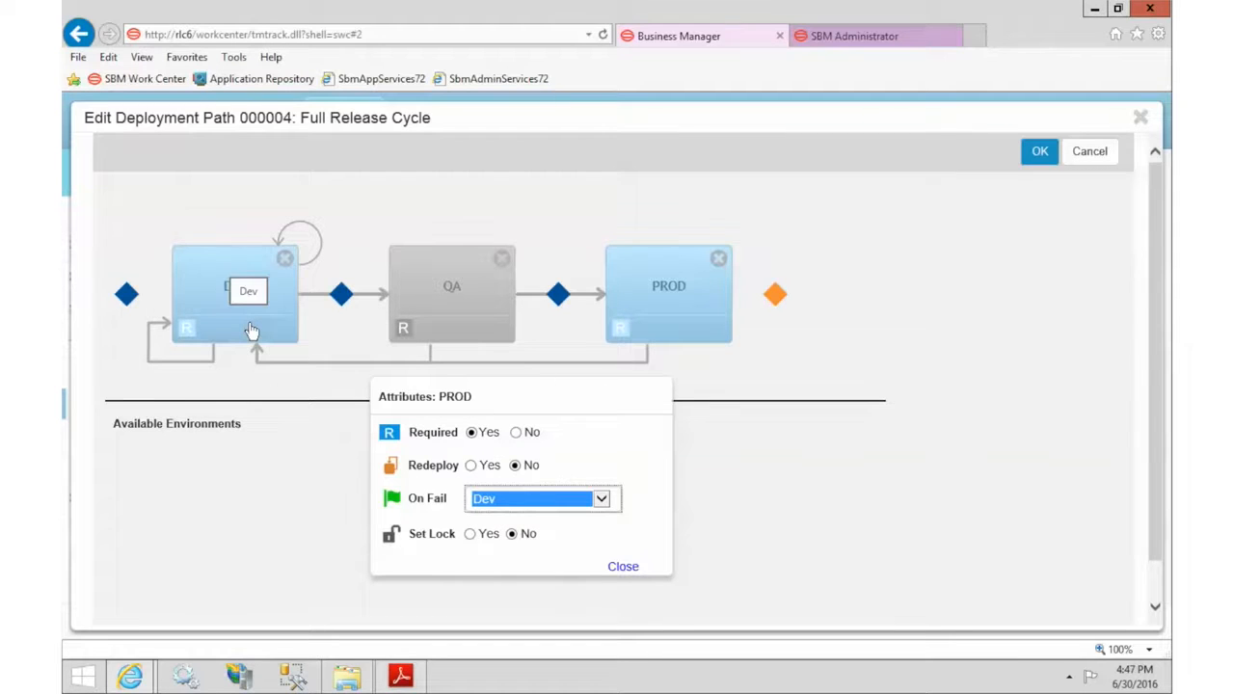
pyautogui.click(469, 534)
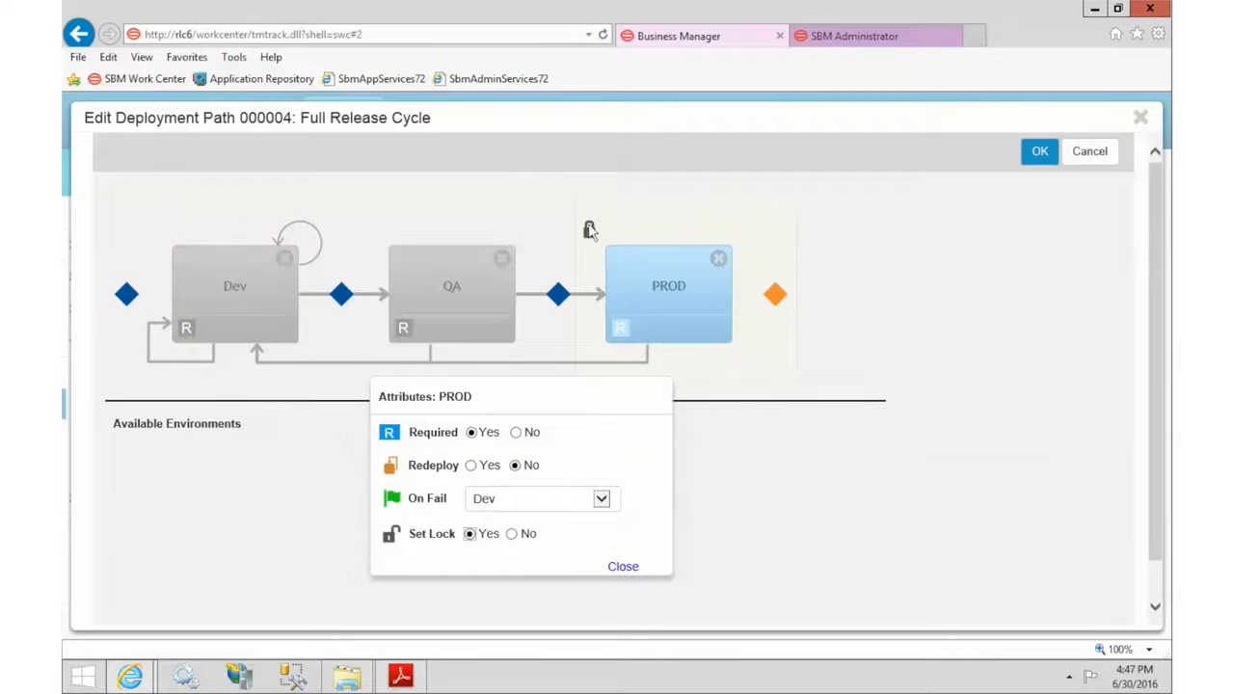
pyautogui.click(623, 569)
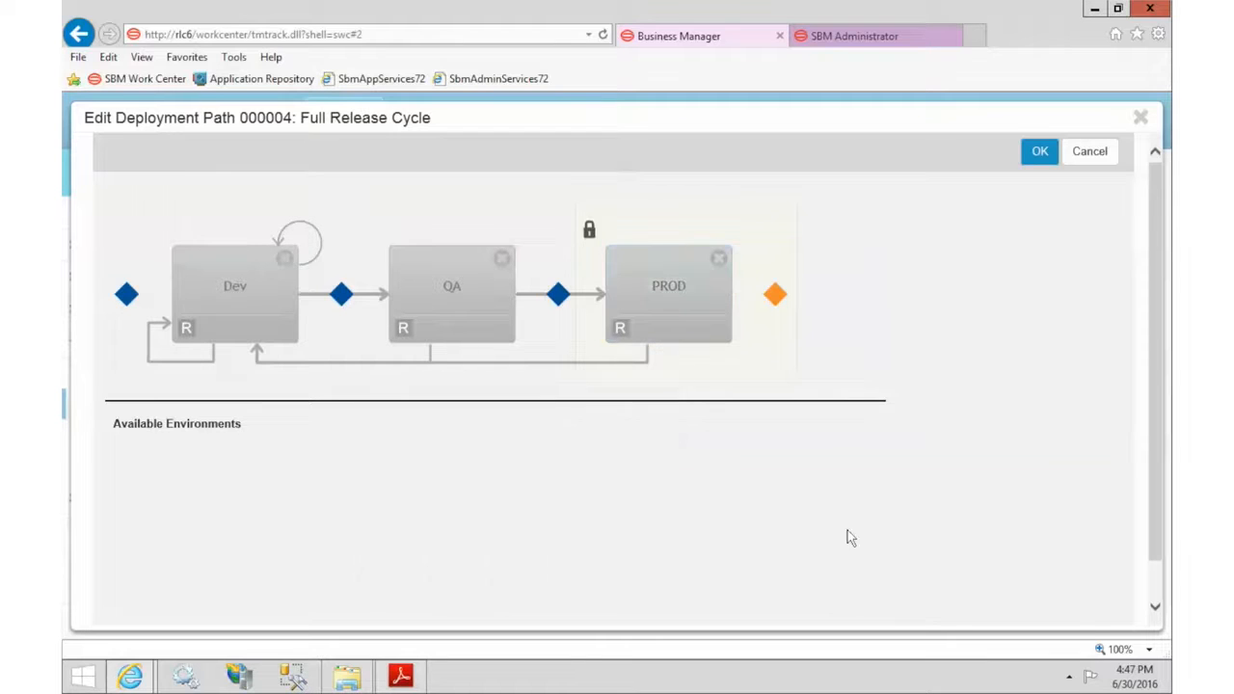
# - Save the edited environment path and activate the Full Release Cycle deployment path, closing its details
pyautogui.click(1040, 152)
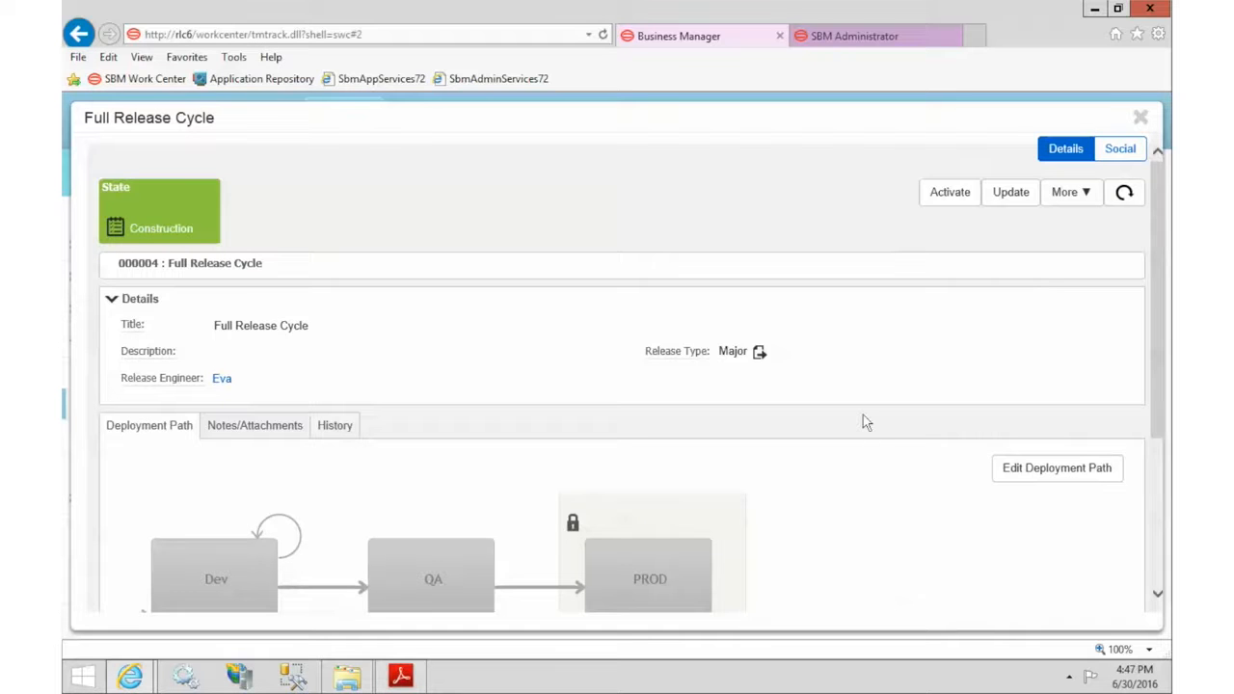
pyautogui.scroll(-2, 863, 421)
pyautogui.scroll(-1, 863, 416)
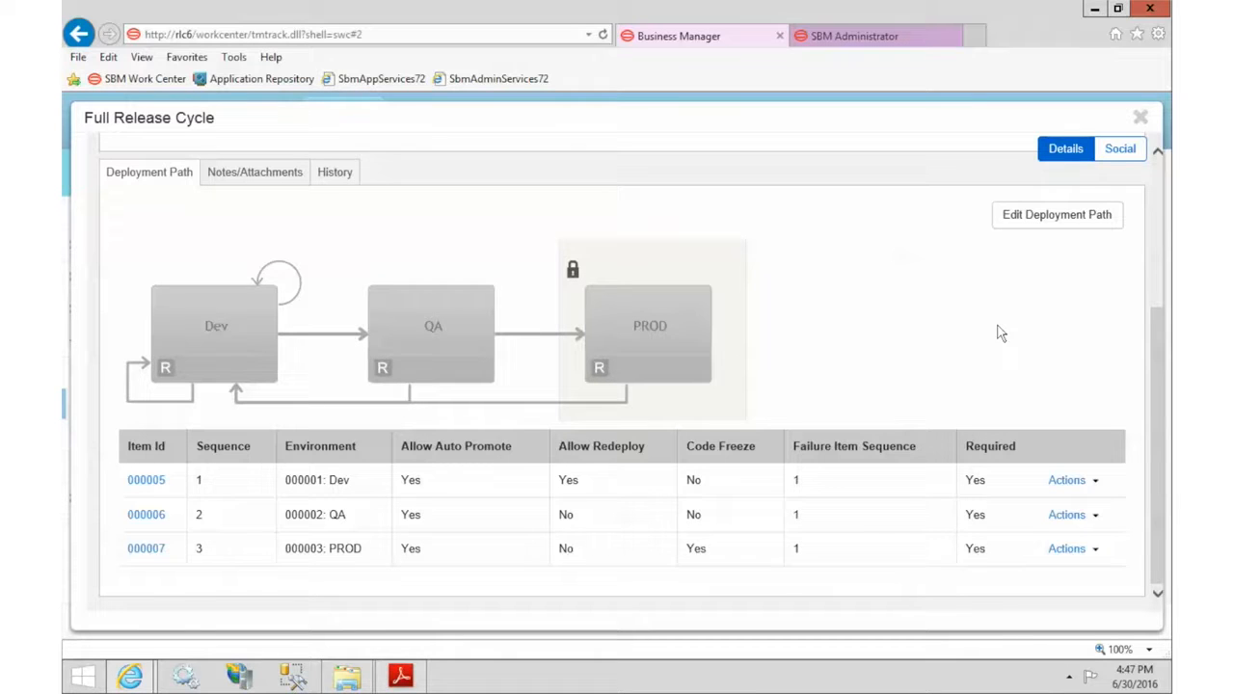
pyautogui.scroll(5, 1000, 333)
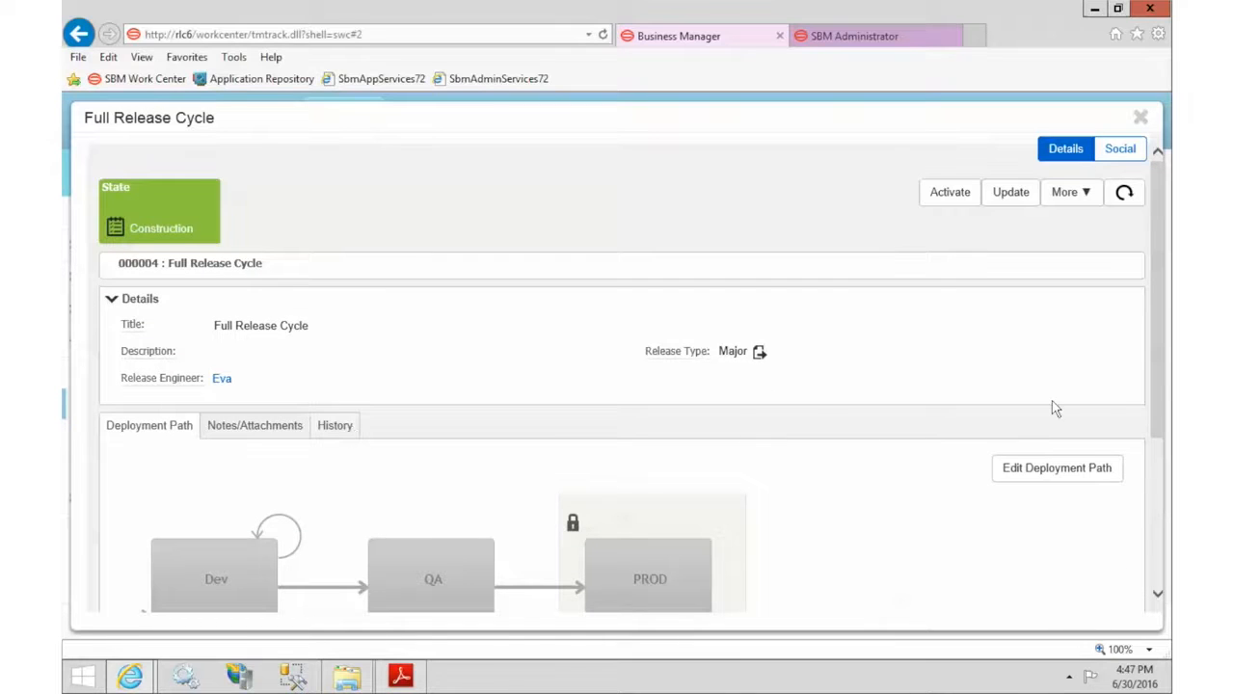
pyautogui.click(951, 195)
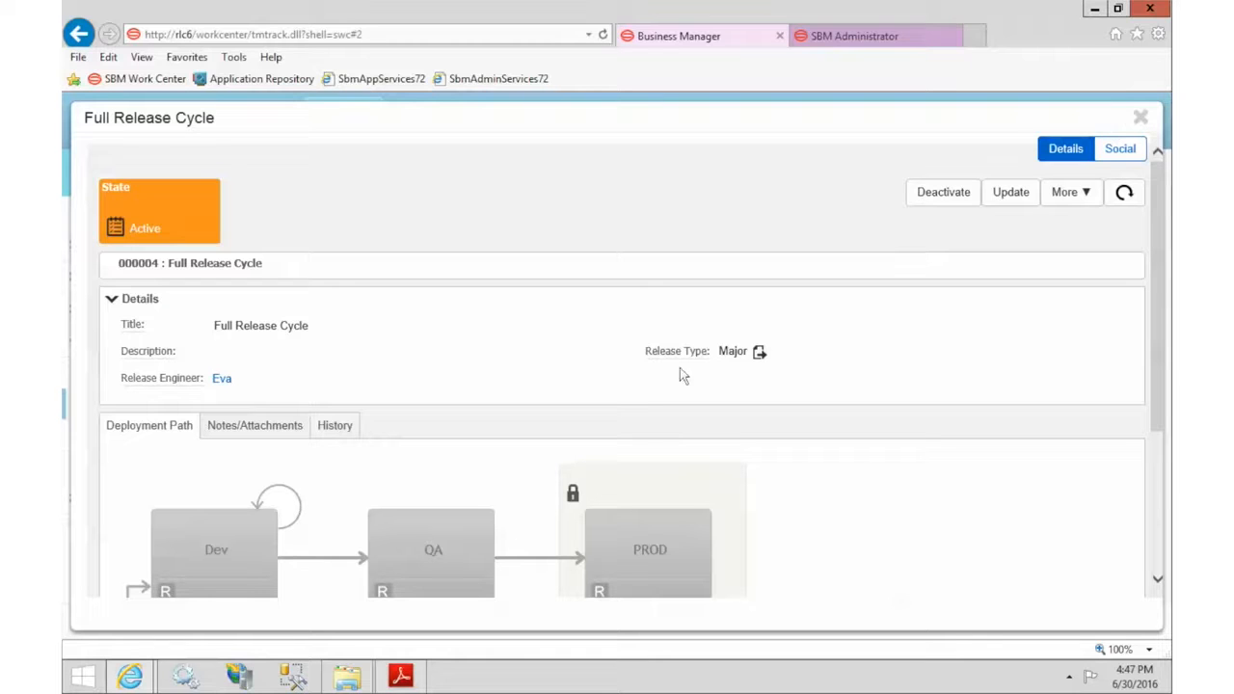
pyautogui.click(1142, 117)
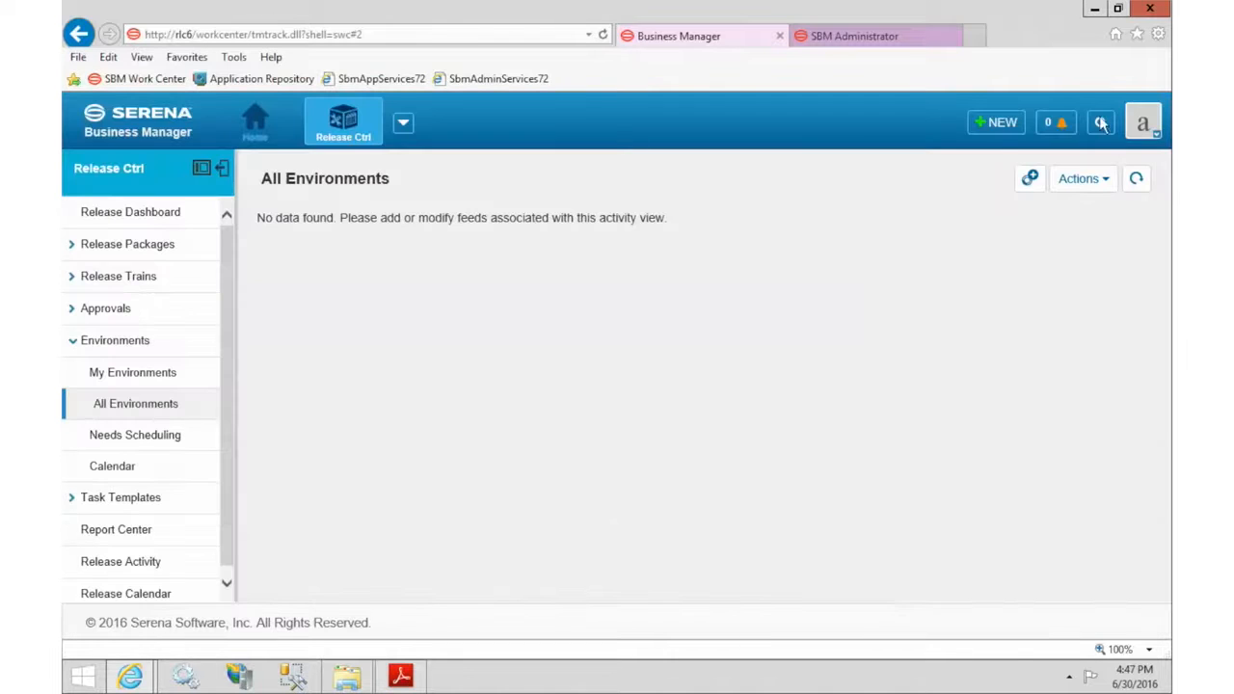
# - Start a new item in the Deployment Path Project with the release type Minor and the title Minor Release Cycle
pyautogui.click(999, 125)
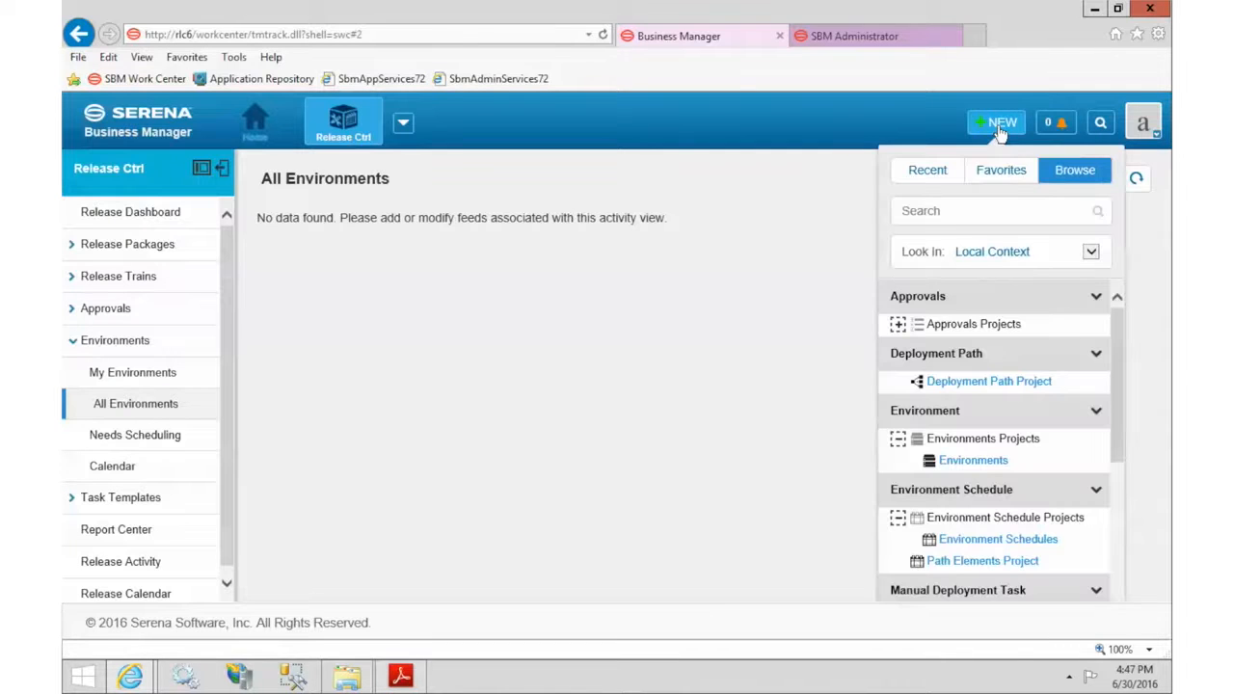
pyautogui.click(1002, 386)
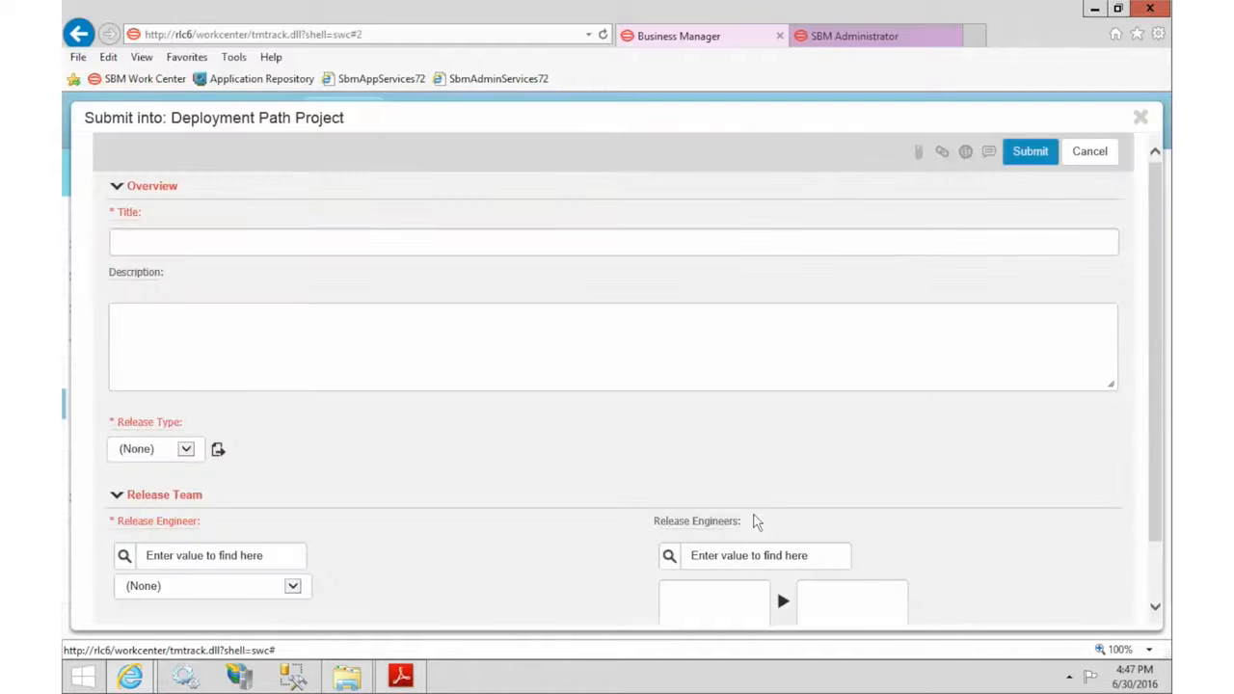
pyautogui.click(143, 450)
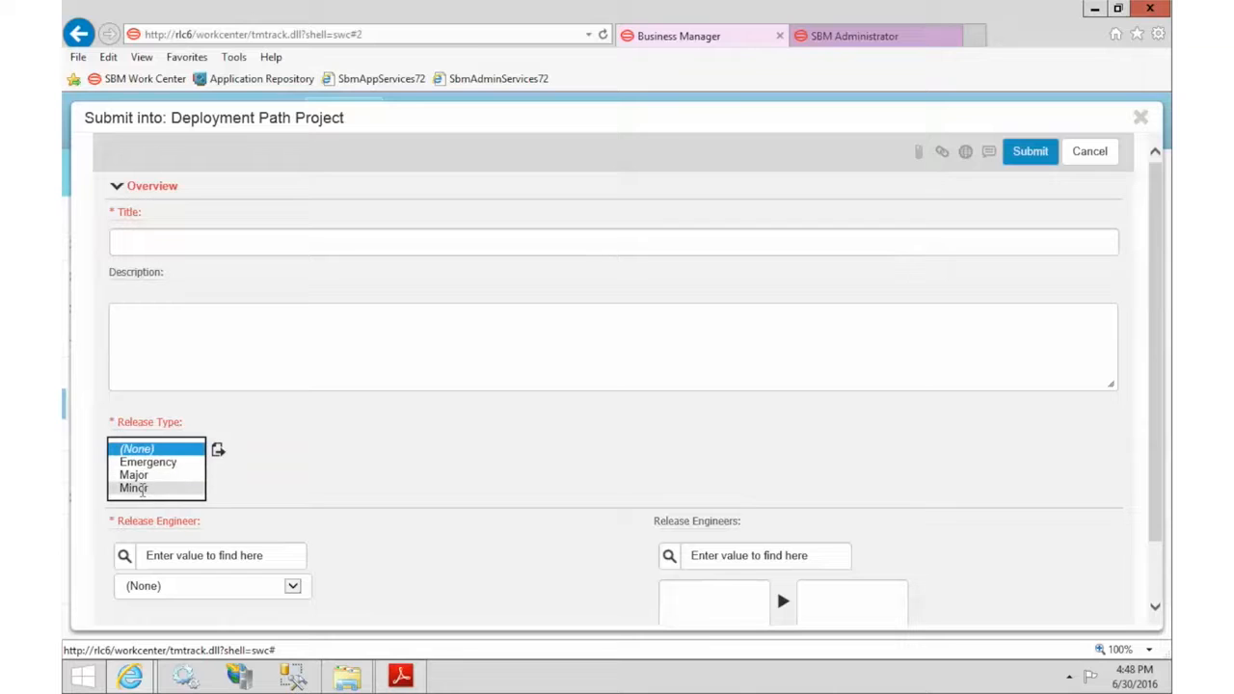
pyautogui.click(141, 488)
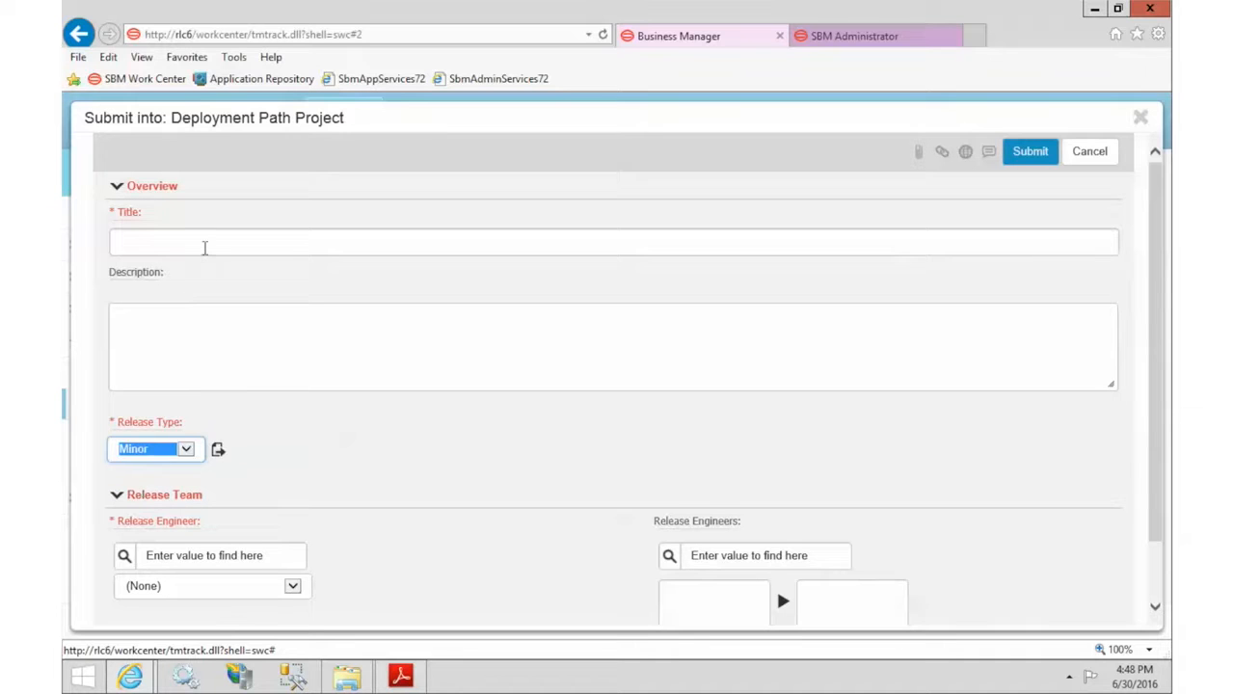
pyautogui.click(204, 248)
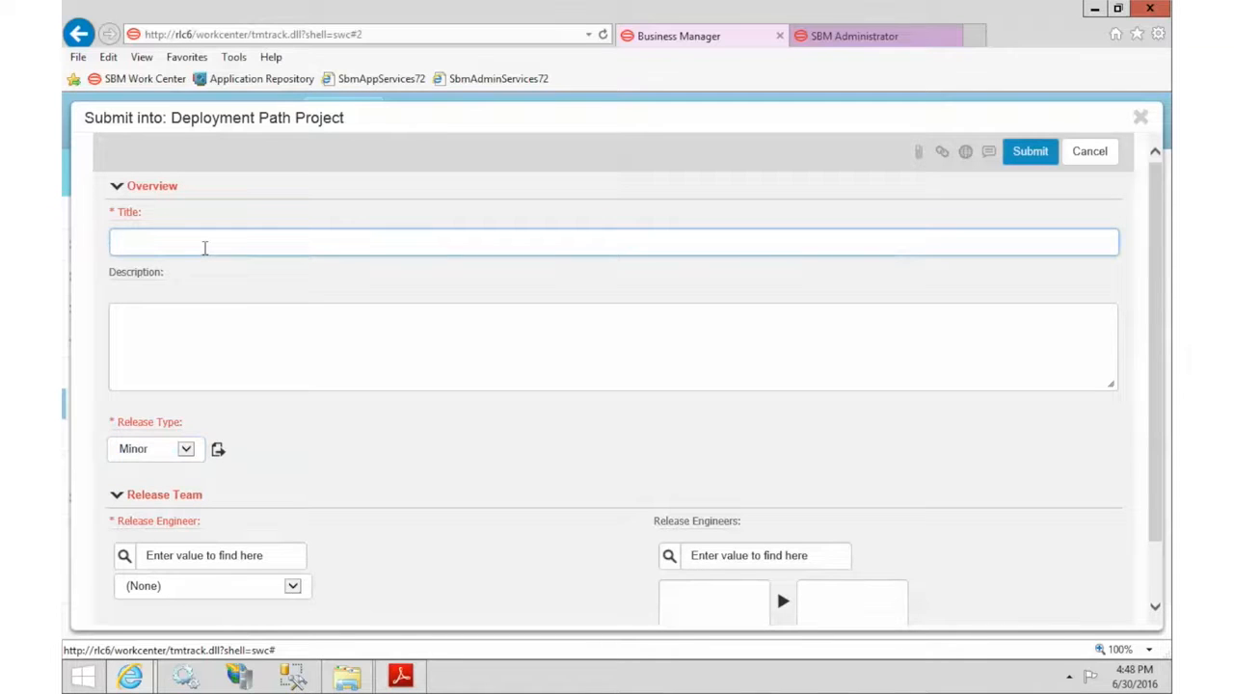
pyautogui.write('Minor Release Cycle')
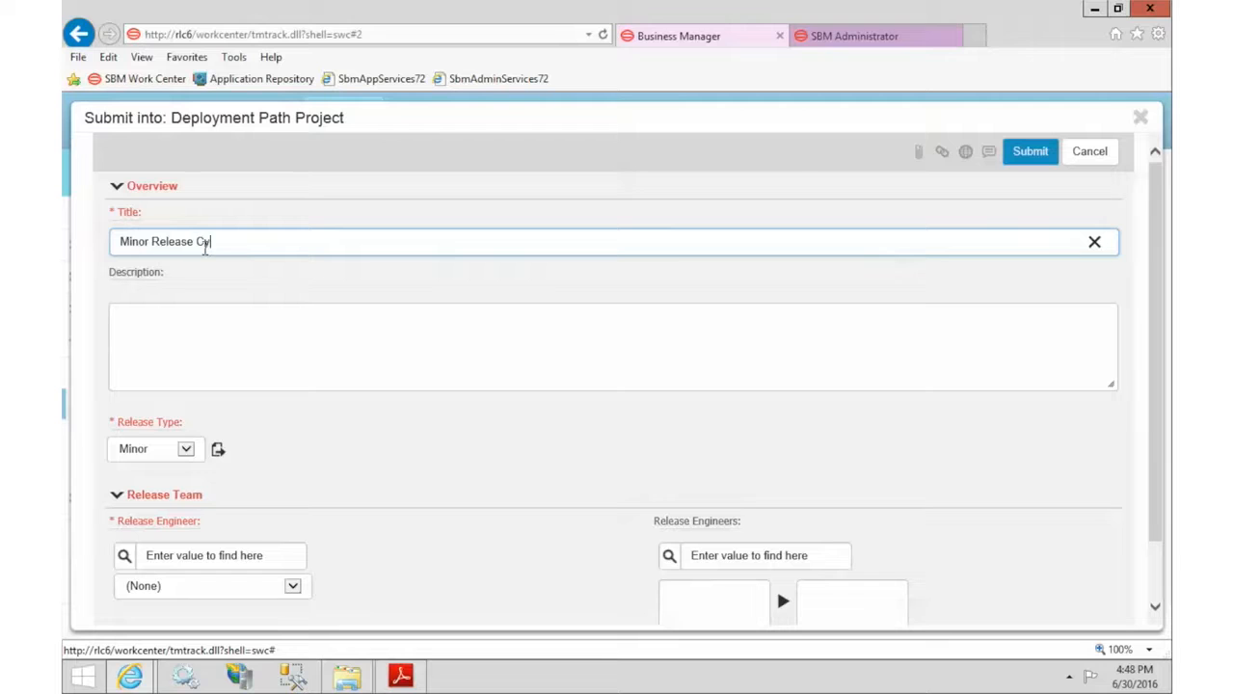
# - Assign a release engineer to the Minor Release Cycle deployment path and submit it
pyautogui.click(125, 558)
pyautogui.click(166, 588)
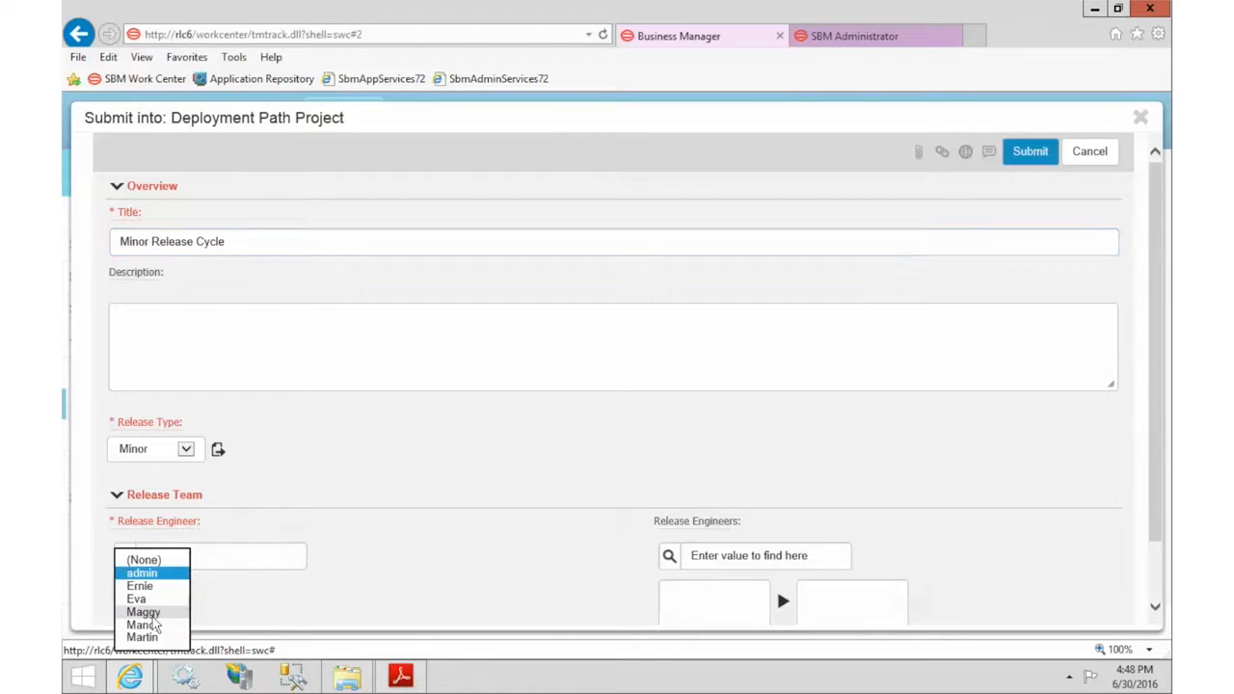
pyautogui.click(144, 612)
pyautogui.scroll(-1, 1100, 434)
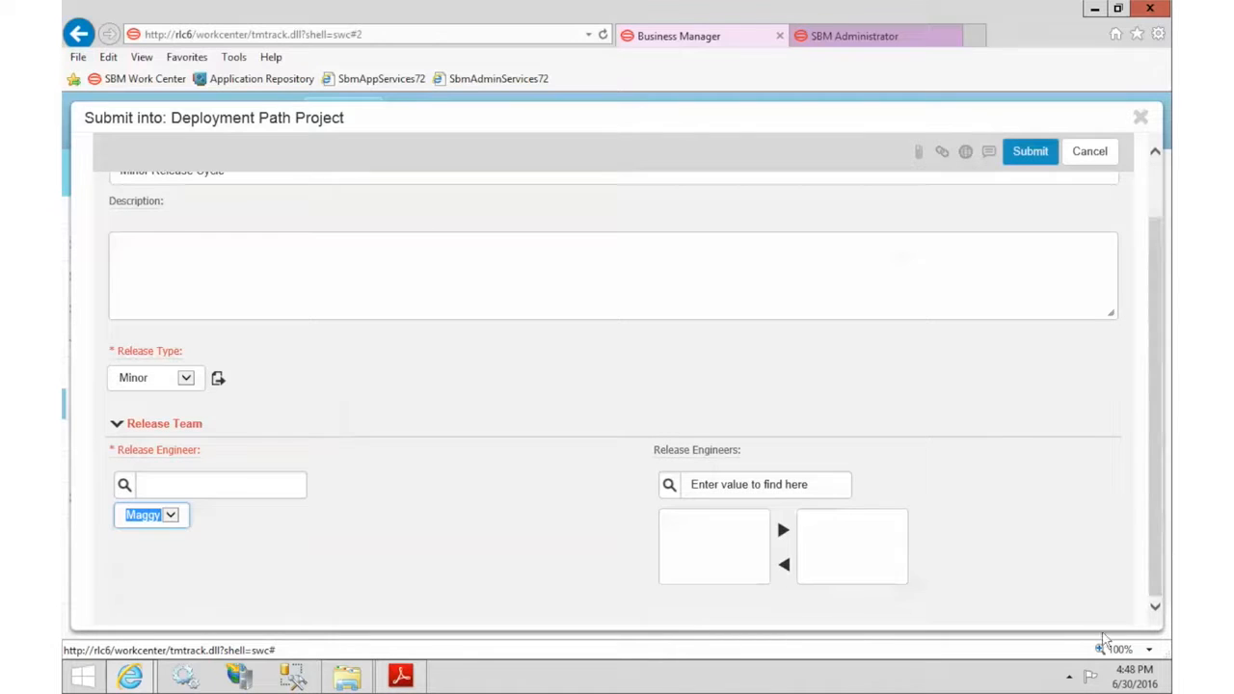
pyautogui.click(1030, 154)
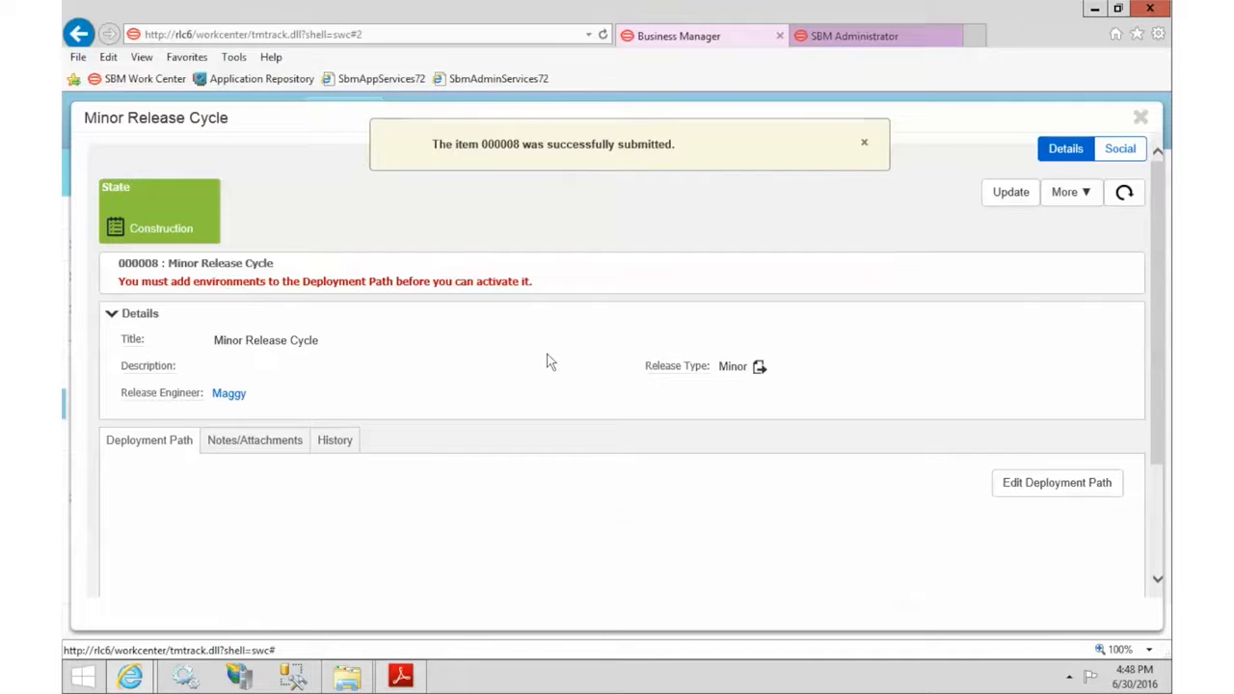
# - Add the Dev, QA and PROD environments in that order to the Minor Release Cycle deployment path
pyautogui.scroll(-3, 550, 361)
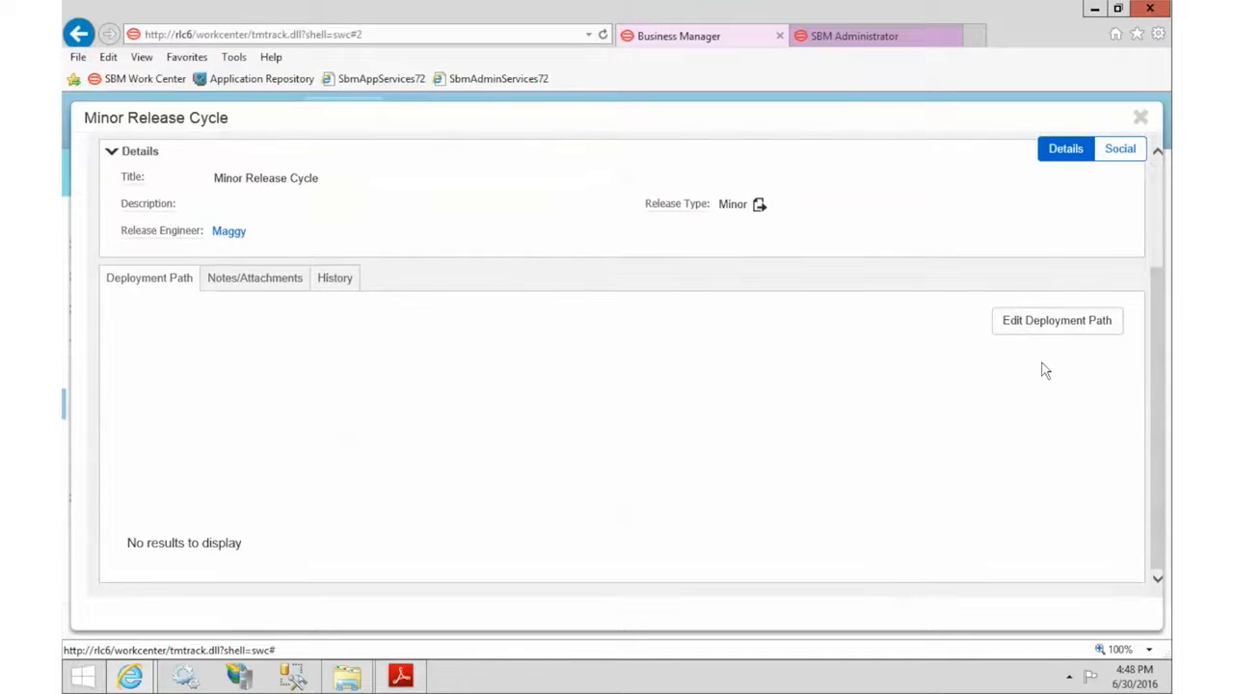
pyautogui.click(1046, 323)
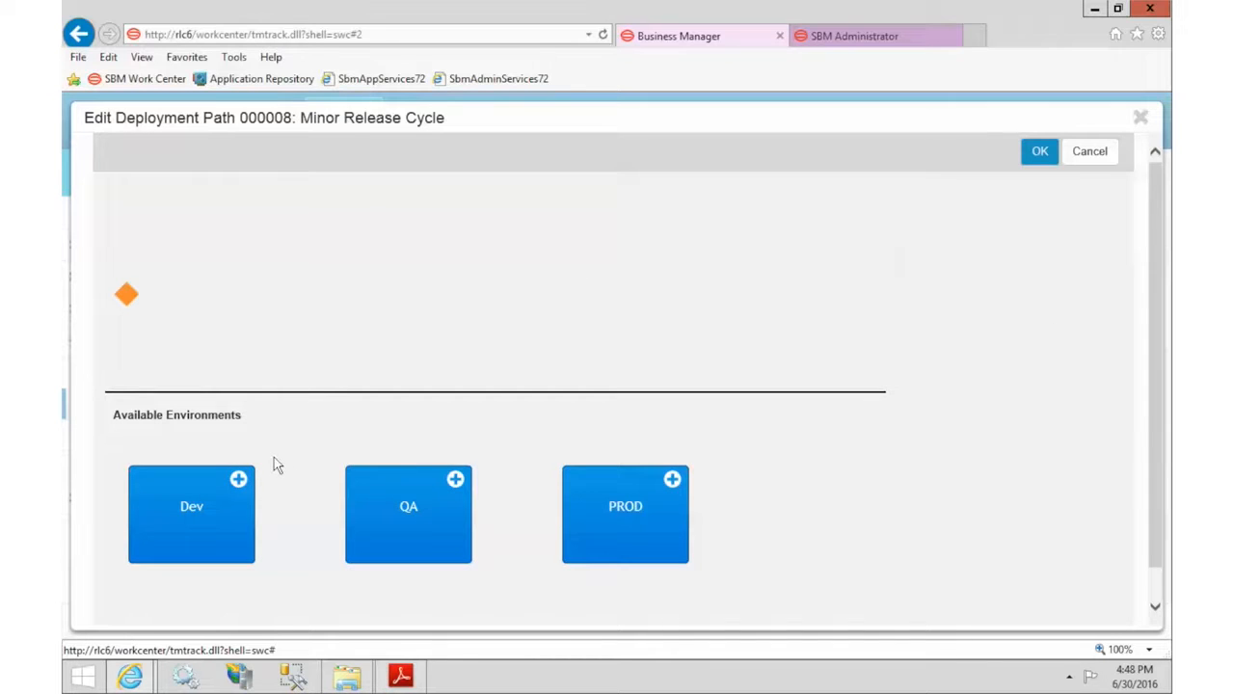
pyautogui.click(240, 483)
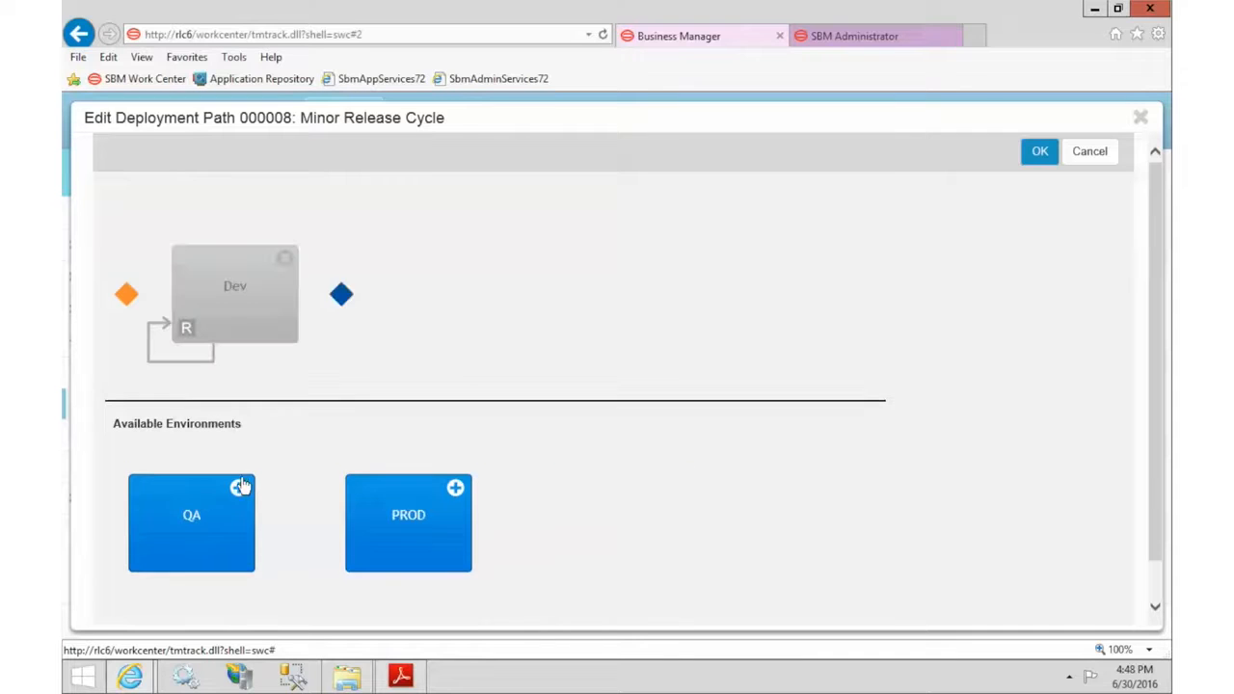
pyautogui.click(239, 481)
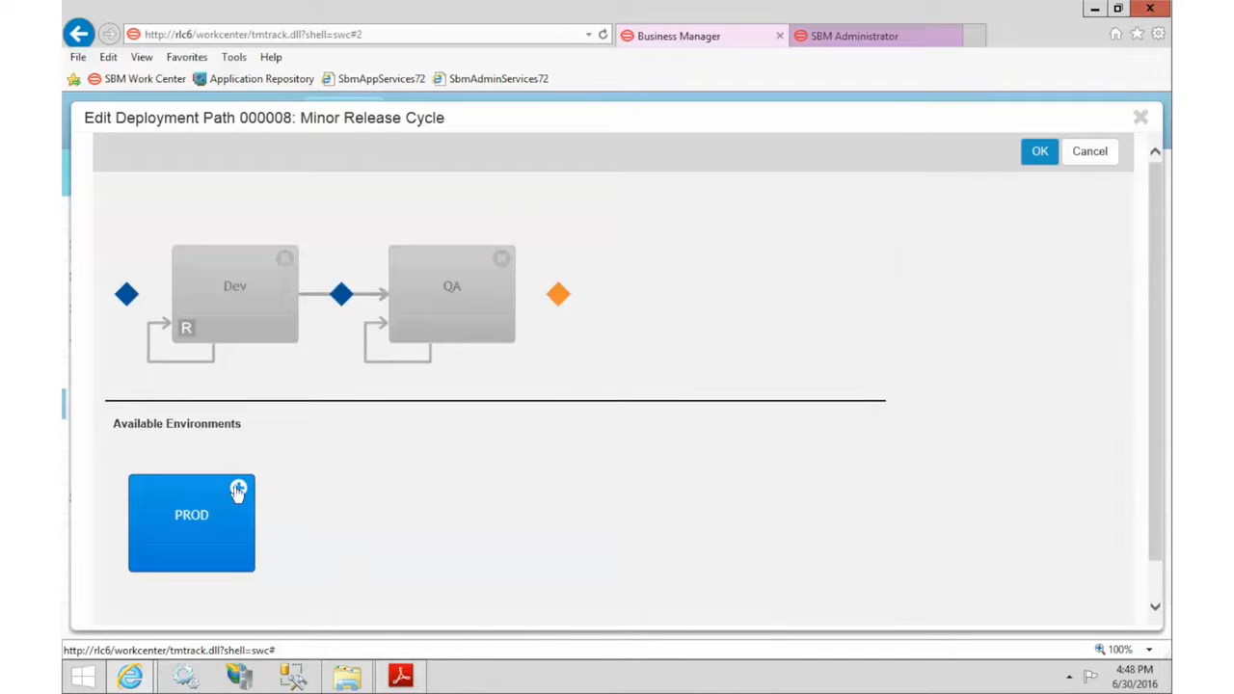
pyautogui.click(239, 487)
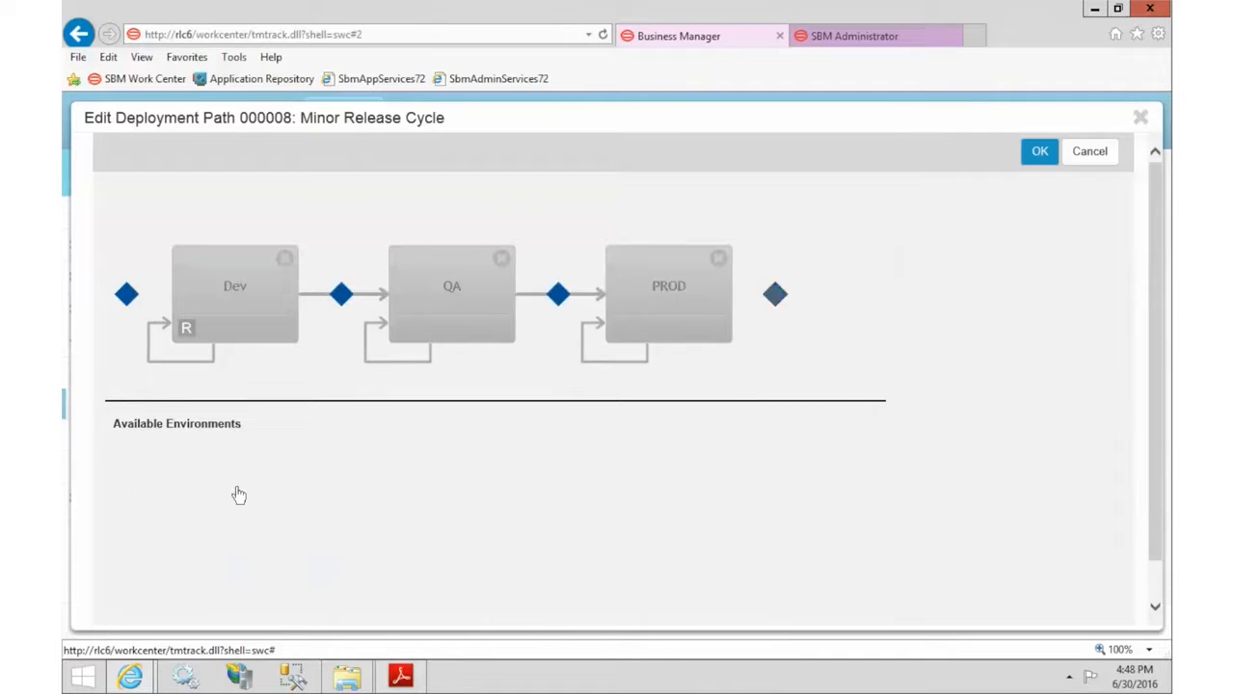
# - Enable Redeploy for the Dev and QA environments in the Minor Release Cycle deployment path
pyautogui.click(258, 306)
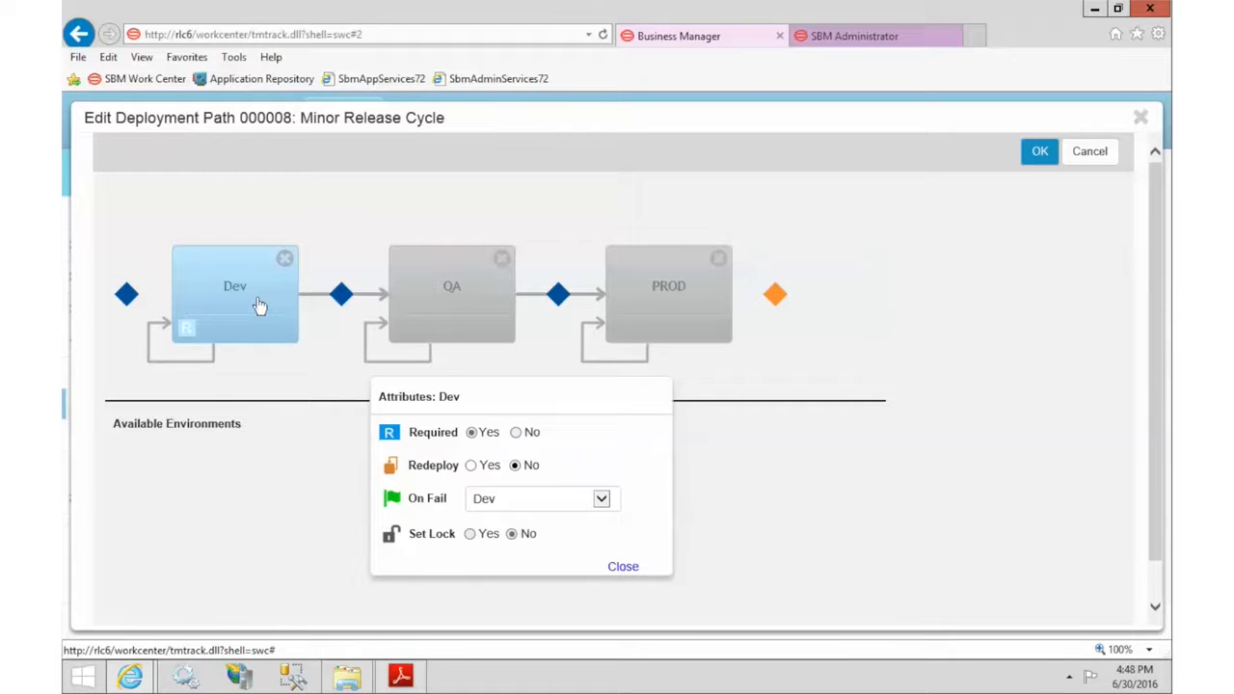
pyautogui.click(471, 465)
pyautogui.click(480, 309)
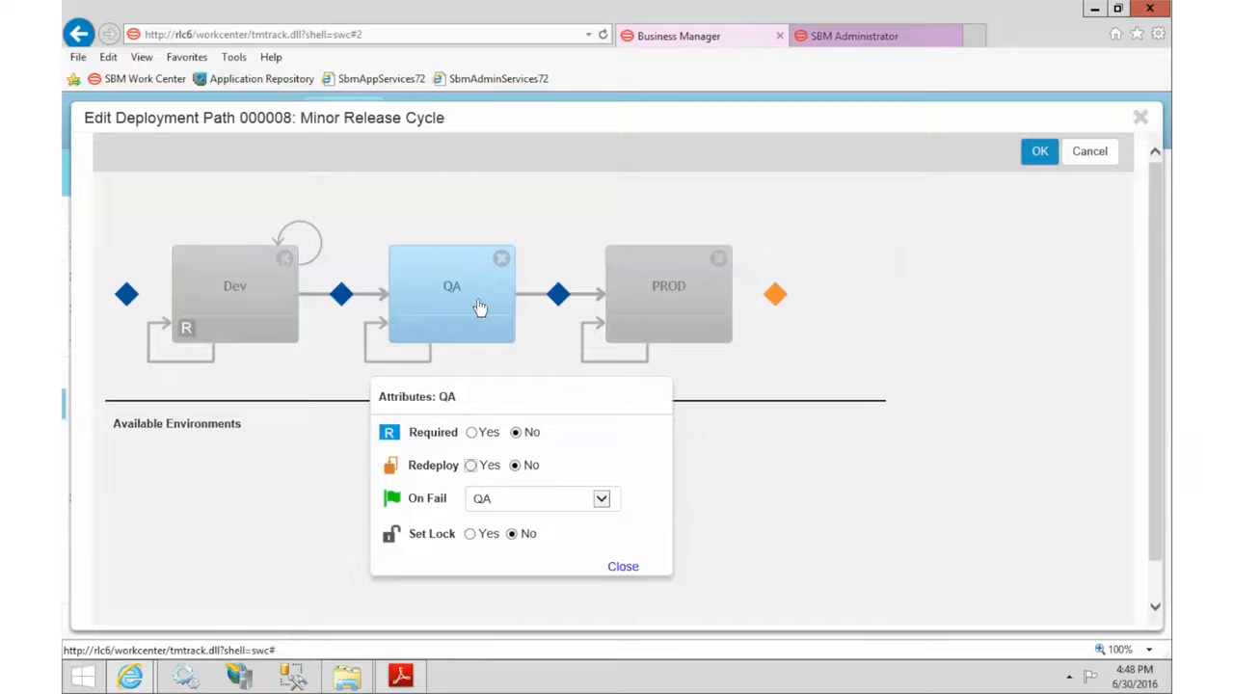
pyautogui.click(471, 466)
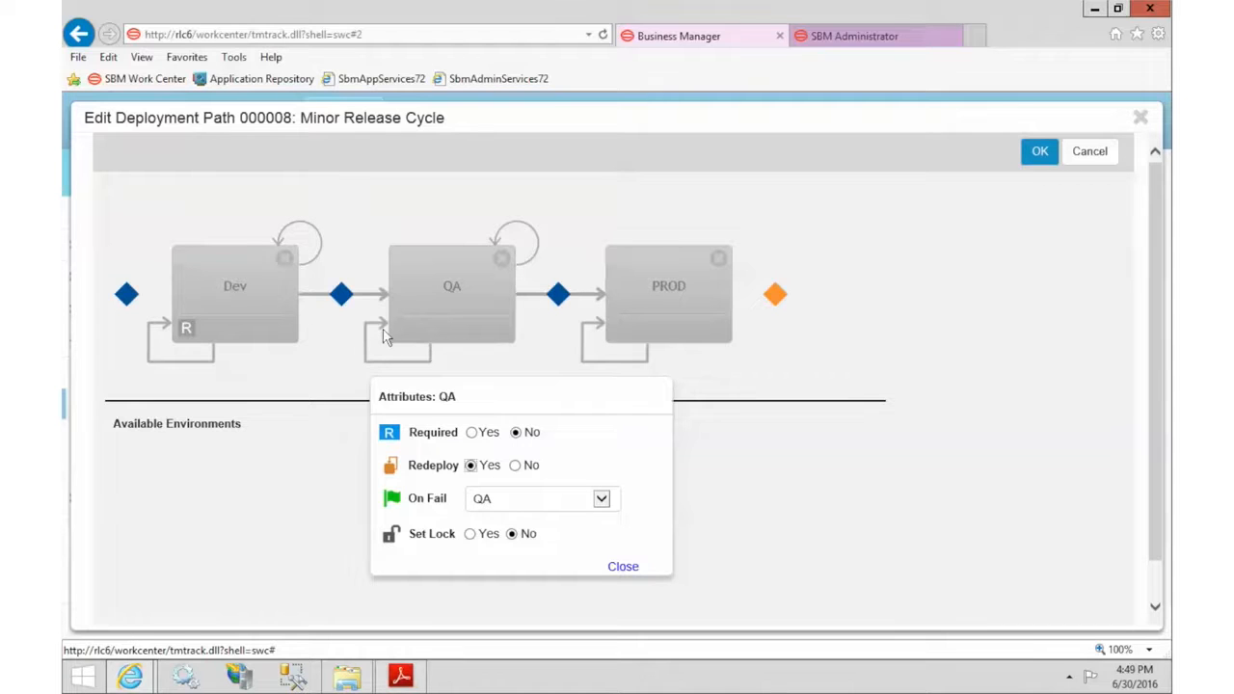
# - Mark the PROD and QA environments as required in the Minor Release Cycle deployment path
pyautogui.click(714, 316)
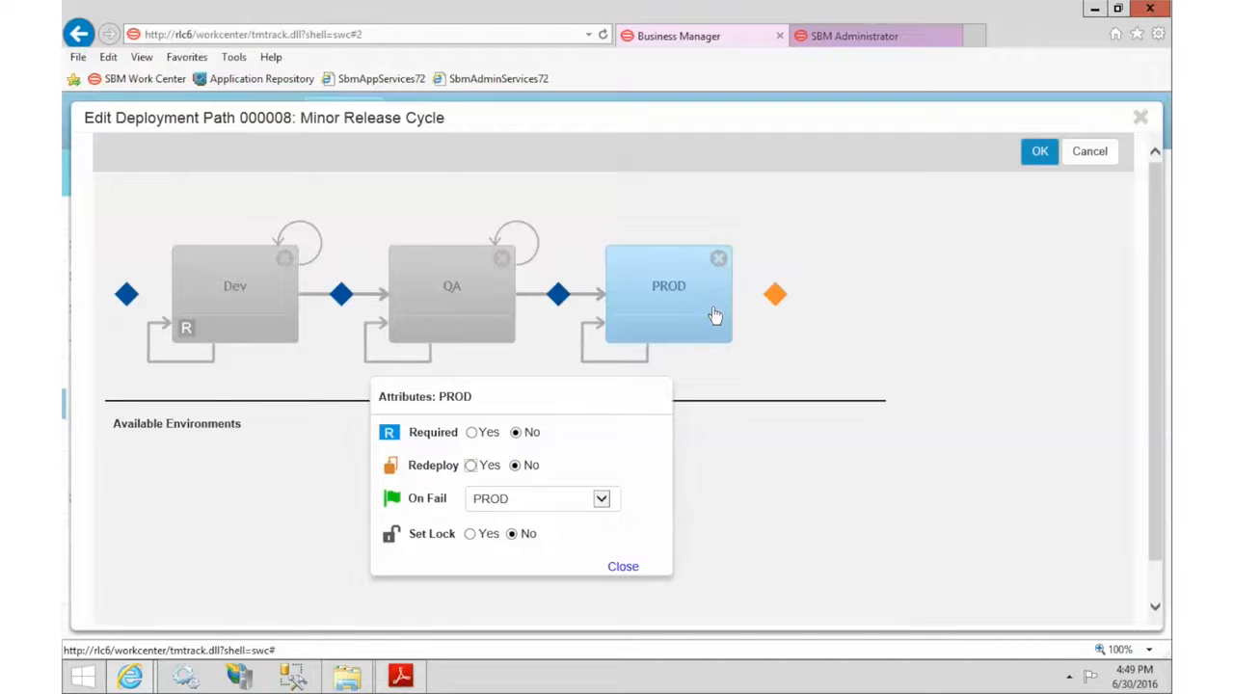
pyautogui.click(479, 433)
pyautogui.click(451, 320)
pyautogui.click(472, 433)
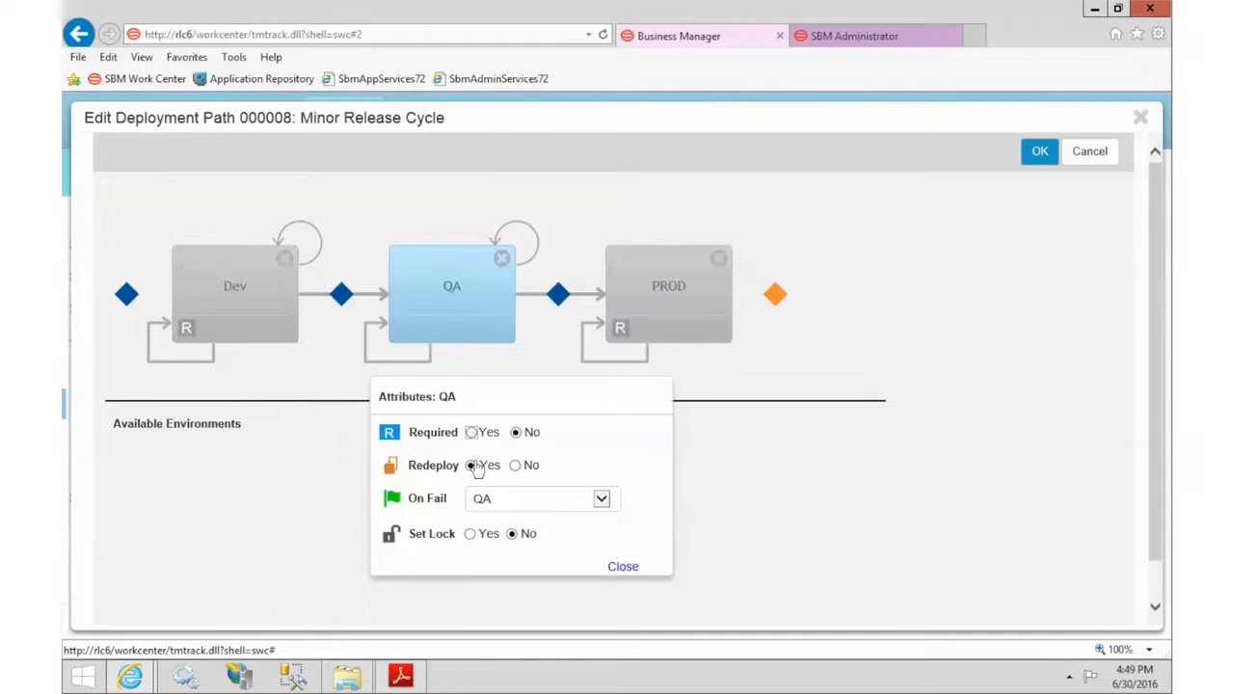
# - Set PROD's On Fail target to QA and set a lock on PROD in the minor release path
pyautogui.click(697, 317)
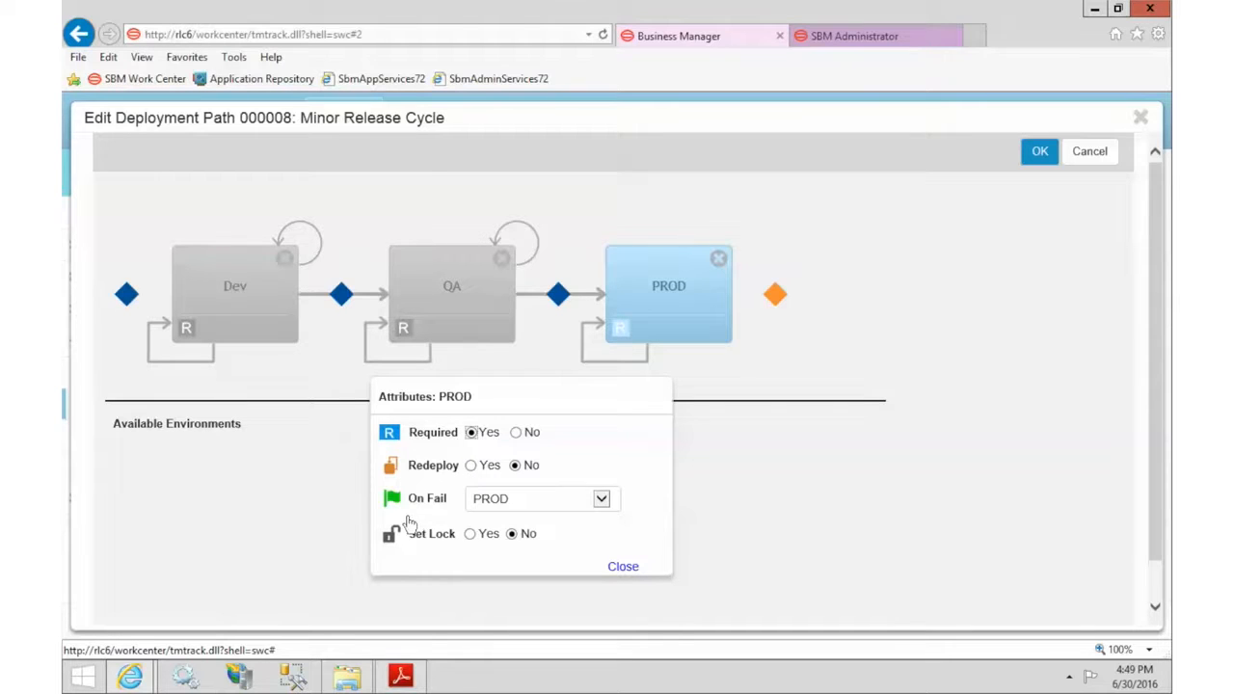
pyautogui.click(552, 502)
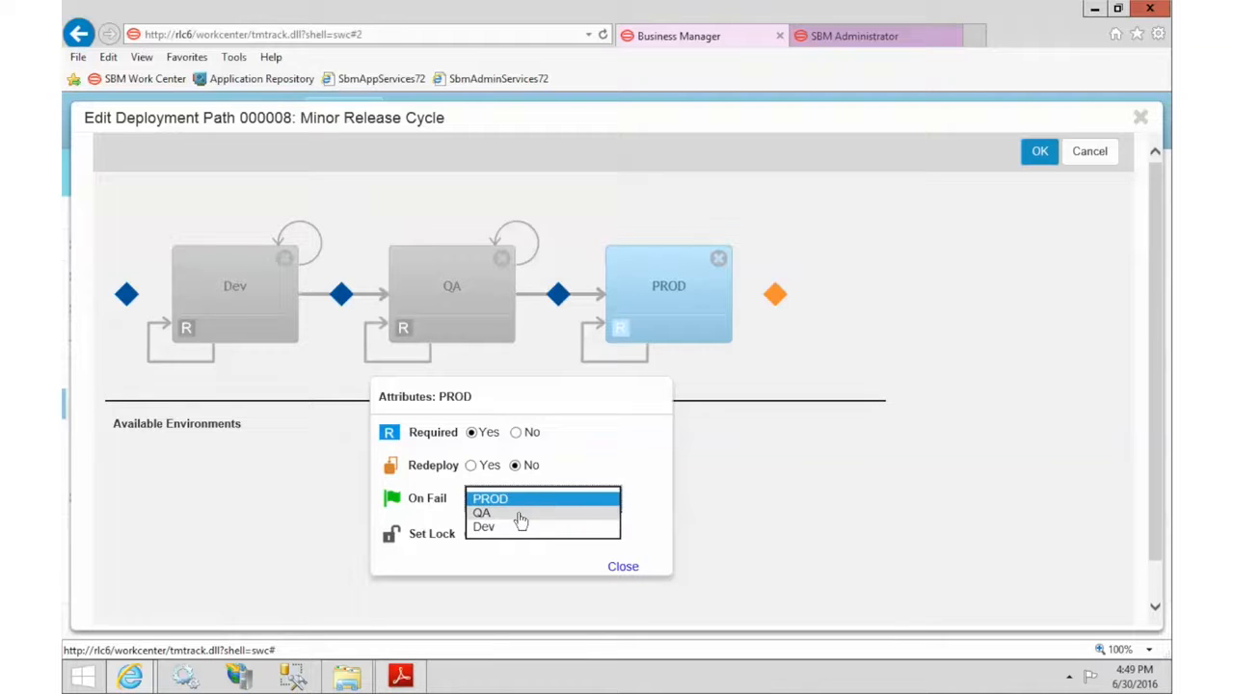
pyautogui.click(521, 514)
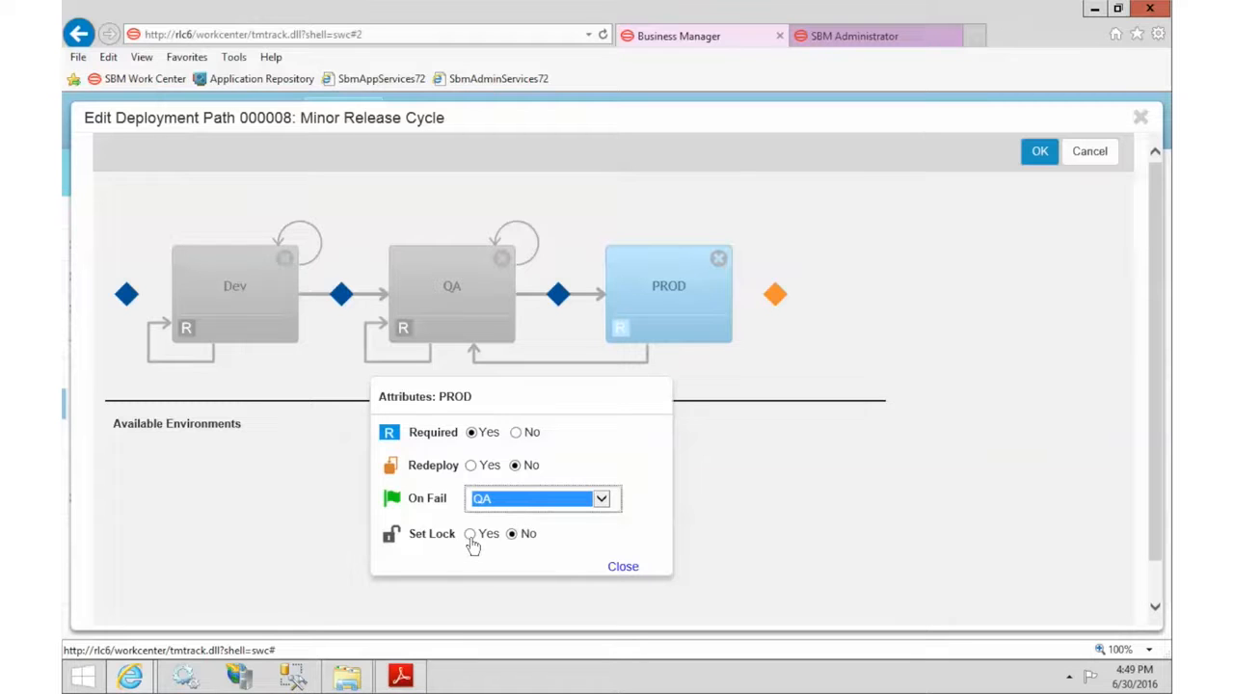
pyautogui.click(470, 538)
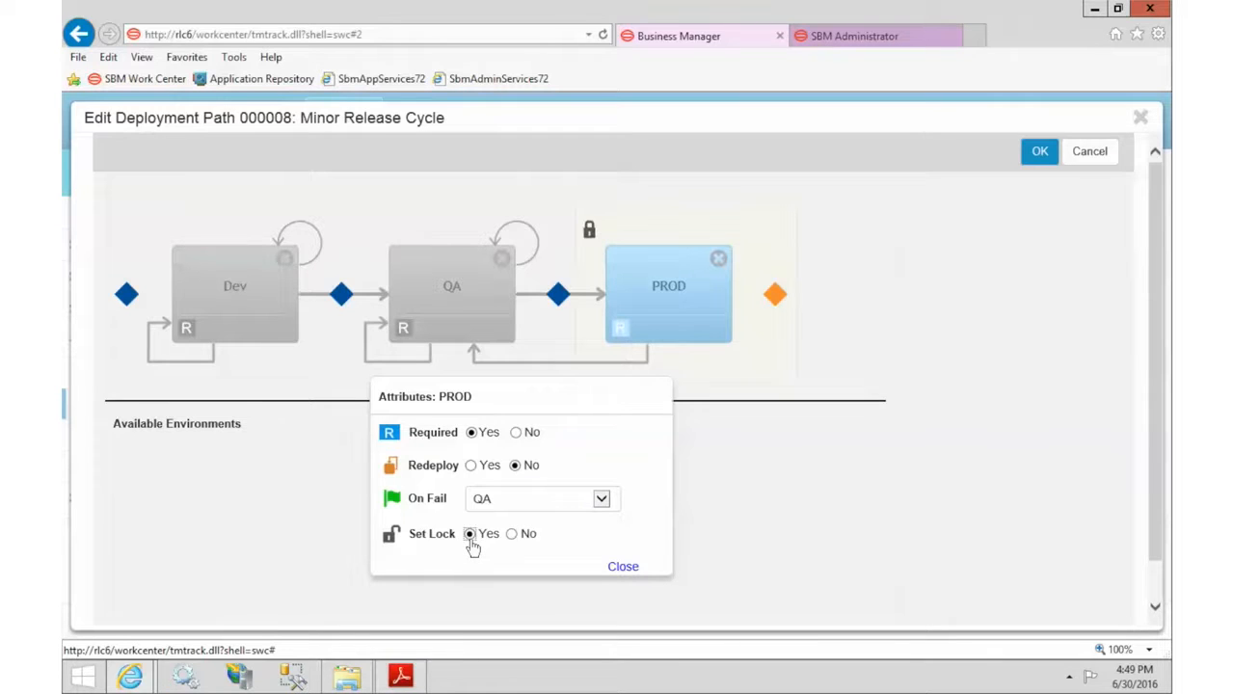
# - Save the environment path and activate the Minor Release Cycle deployment path, closing its details
pyautogui.click(1042, 152)
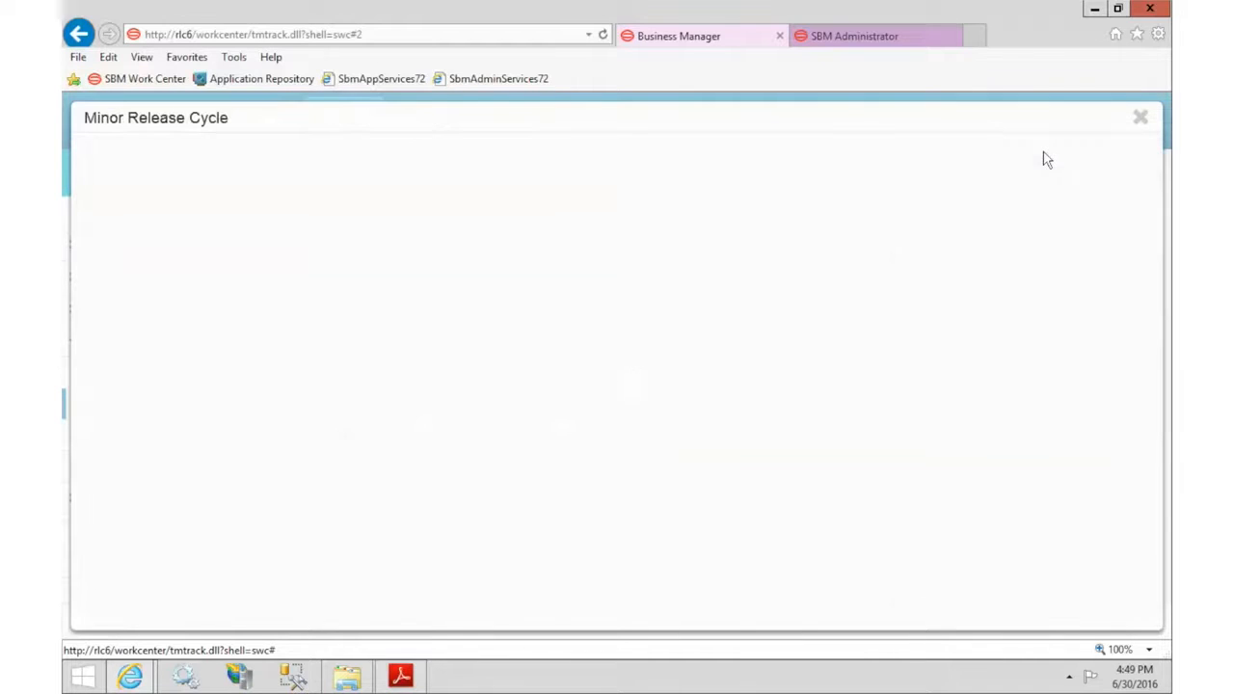
pyautogui.click(948, 198)
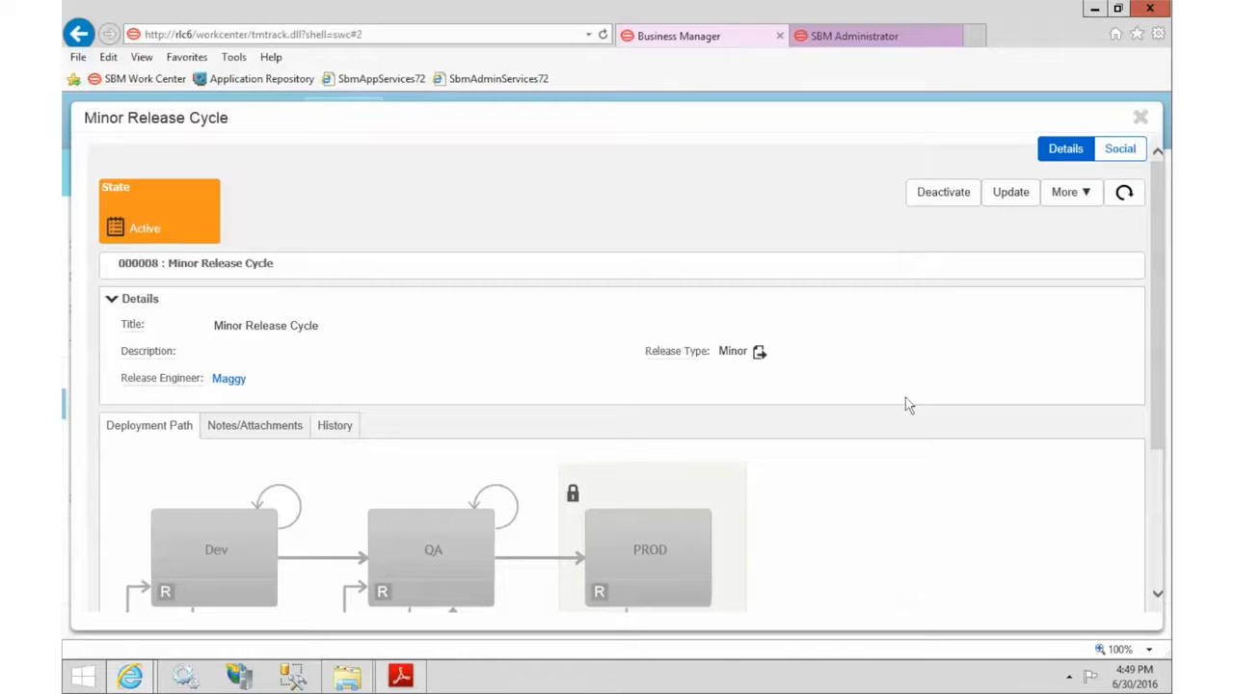
pyautogui.click(1142, 117)
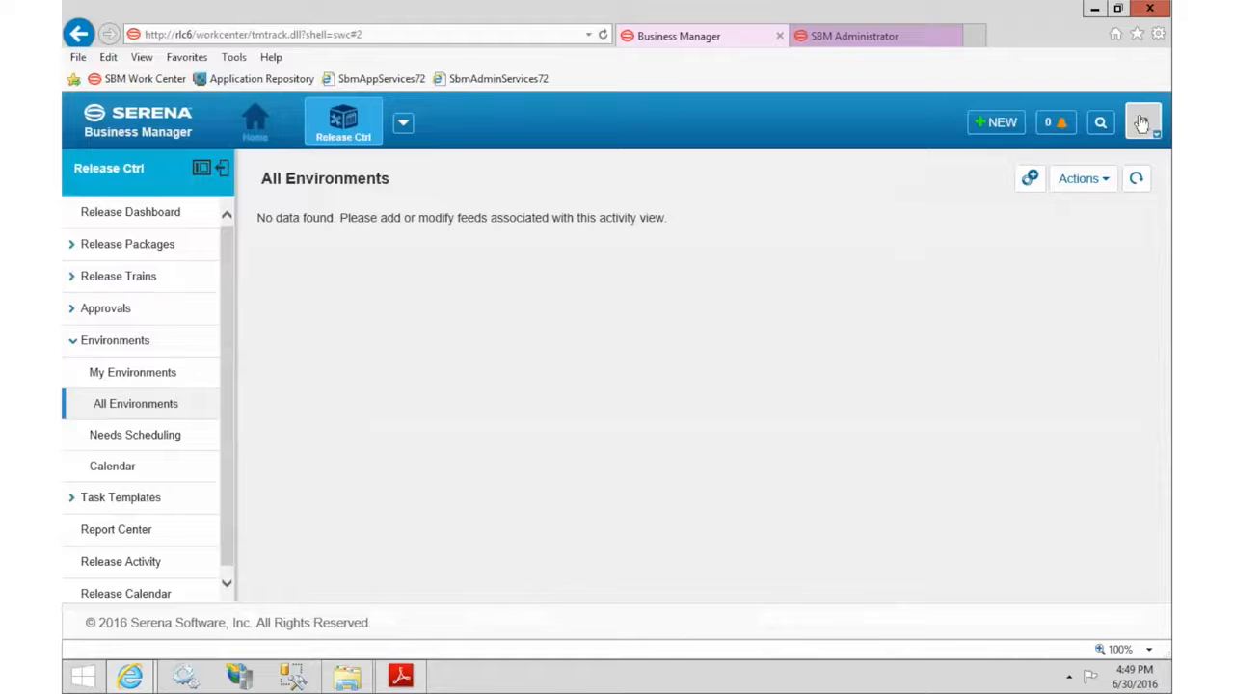
# - Start a new item in the Deployment Path Project with the release type Emergency and the title Emergency Release Cycle
pyautogui.click(1001, 123)
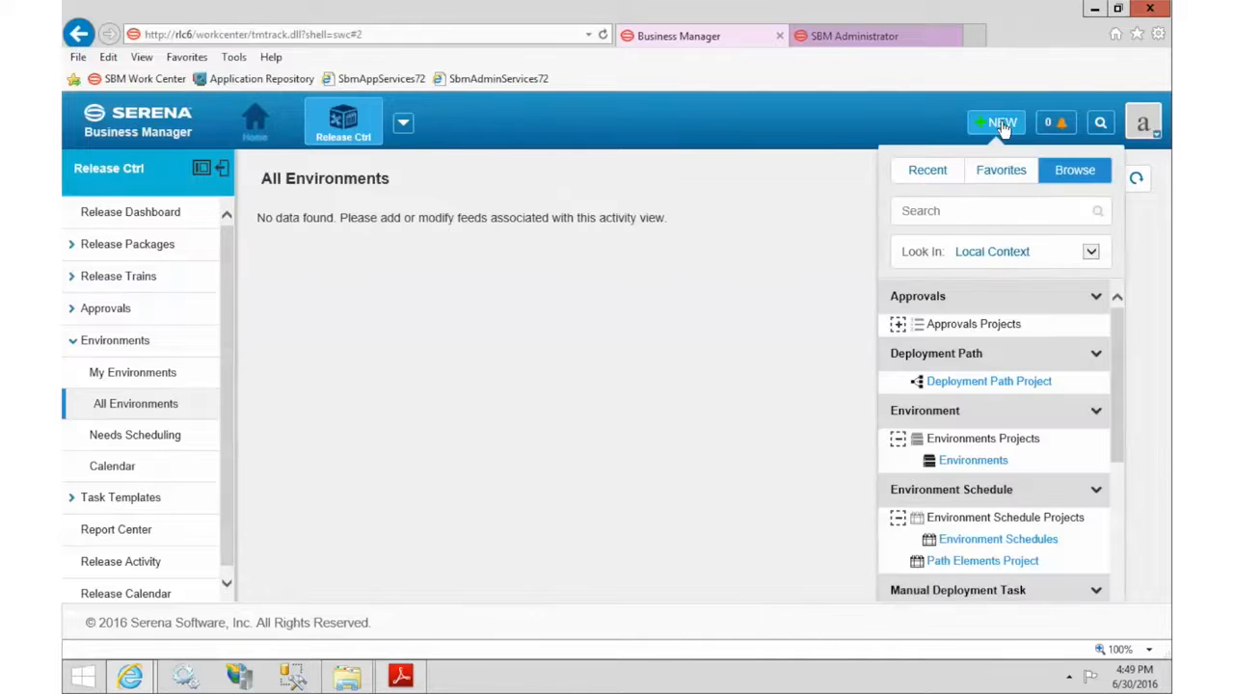
pyautogui.click(967, 386)
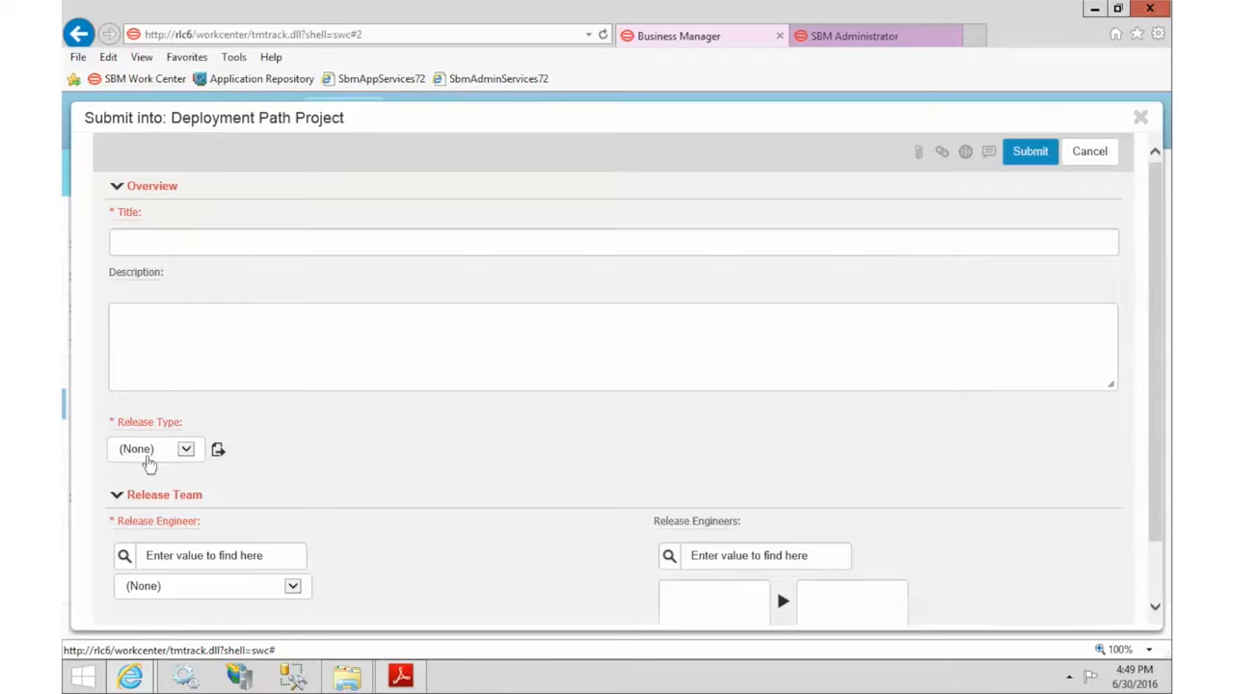
pyautogui.click(145, 448)
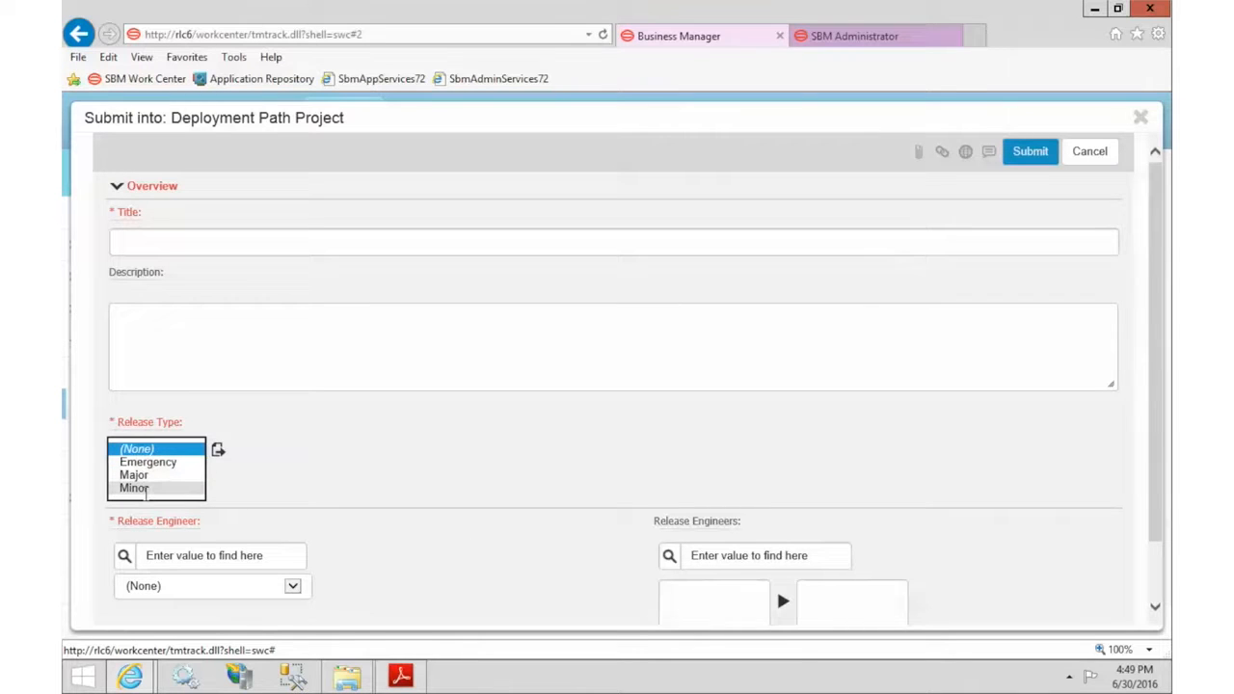
pyautogui.click(157, 463)
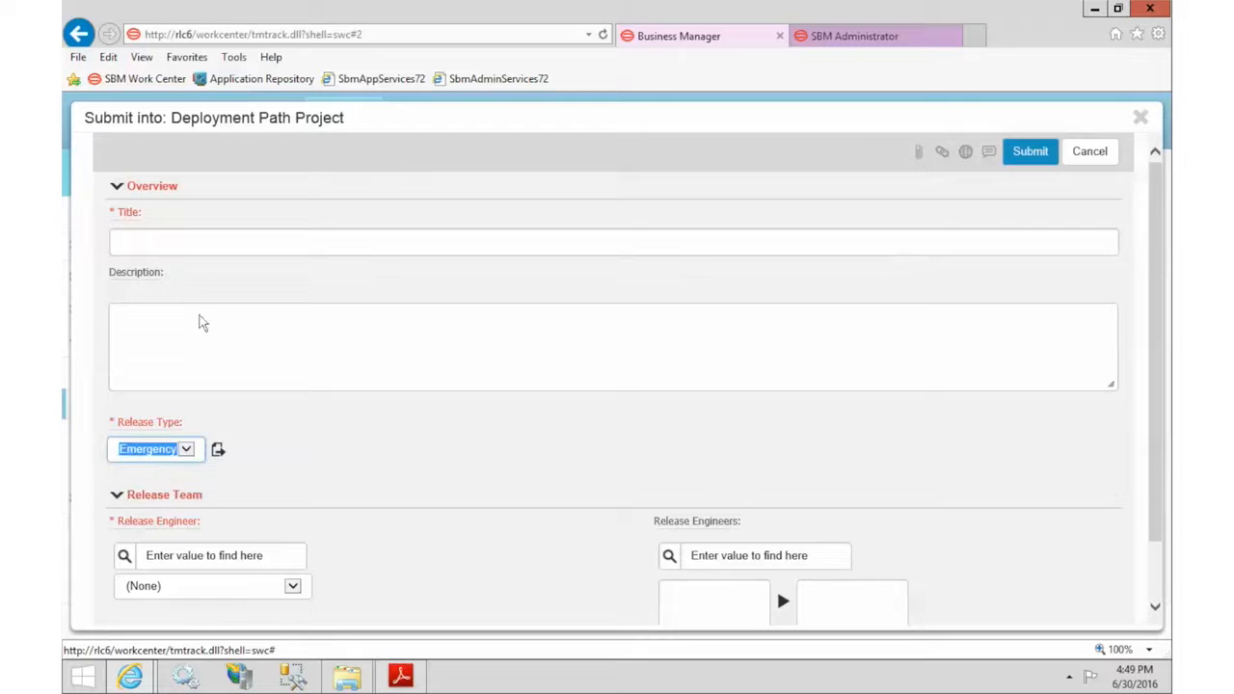
pyautogui.click(241, 239)
pyautogui.write('E')
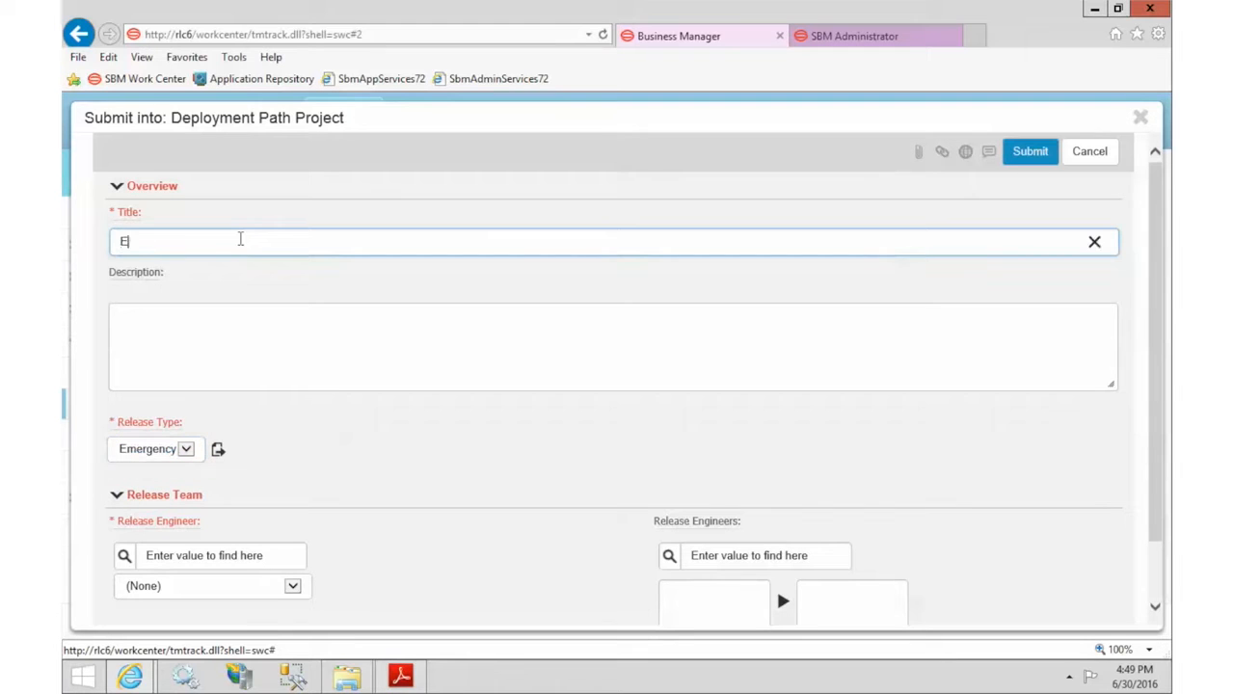
pyautogui.write('mergency Release Cycle')
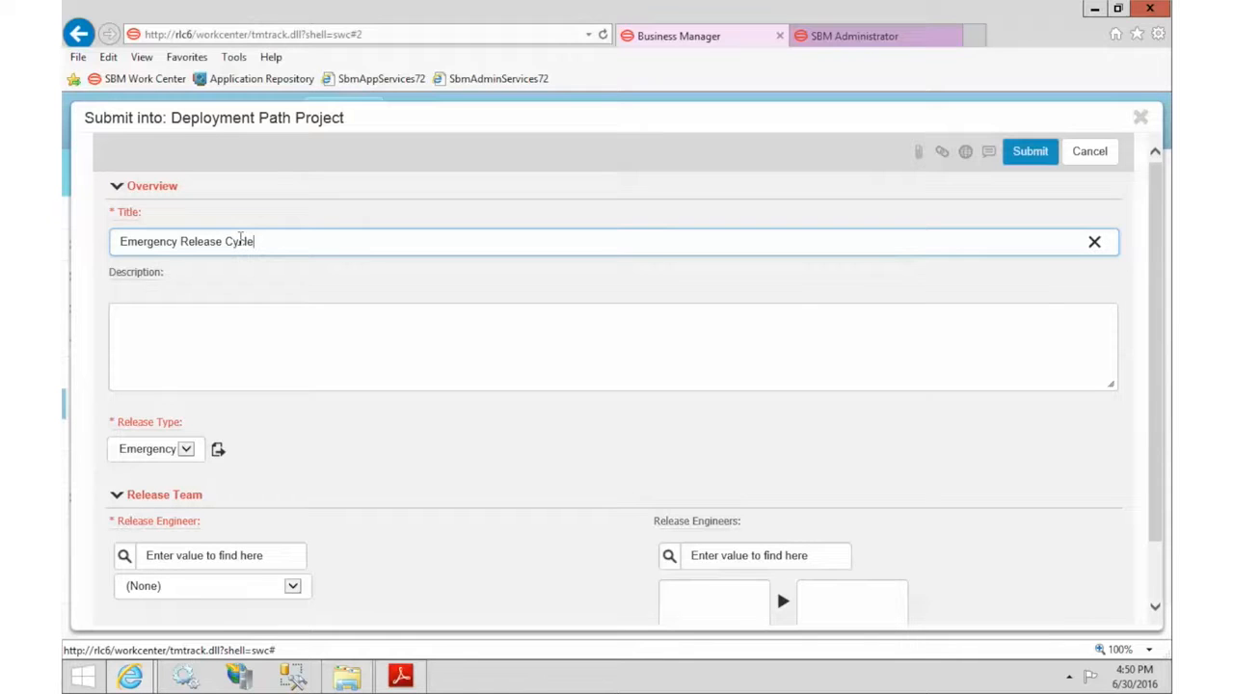
pyautogui.click(388, 428)
# - Assign a release engineer to the Emergency Release Cycle deployment path and submit it
pyautogui.scroll(-2, 395, 435)
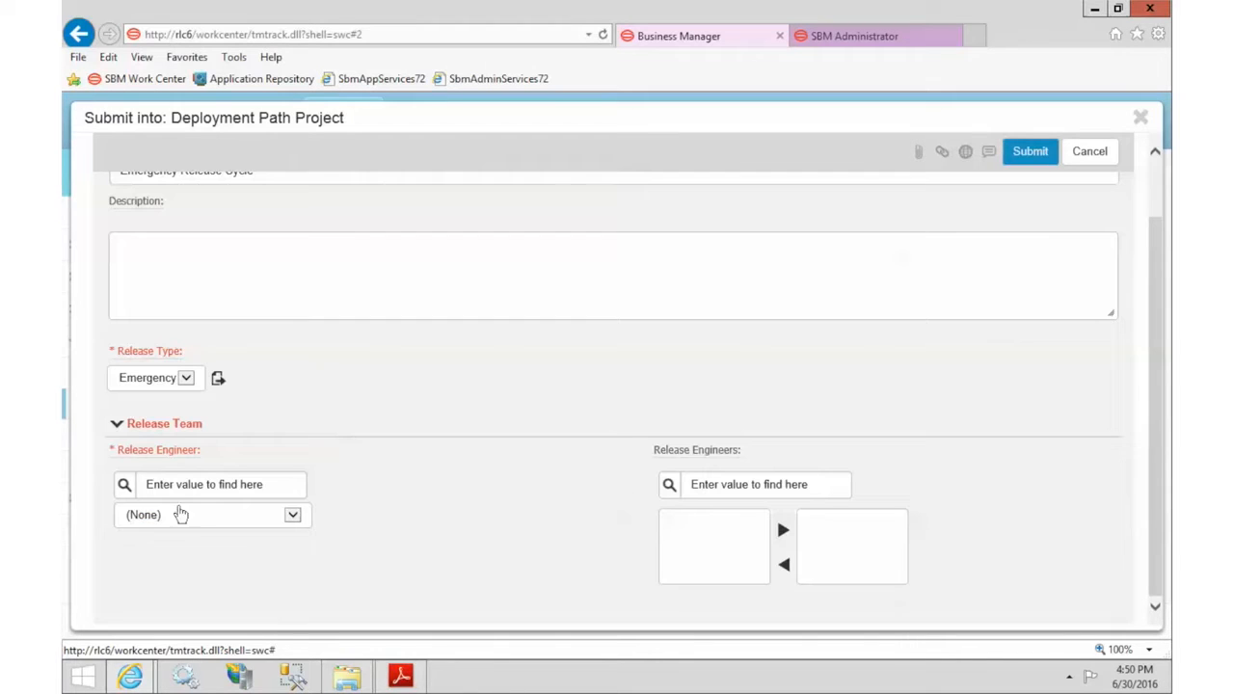
pyautogui.click(161, 518)
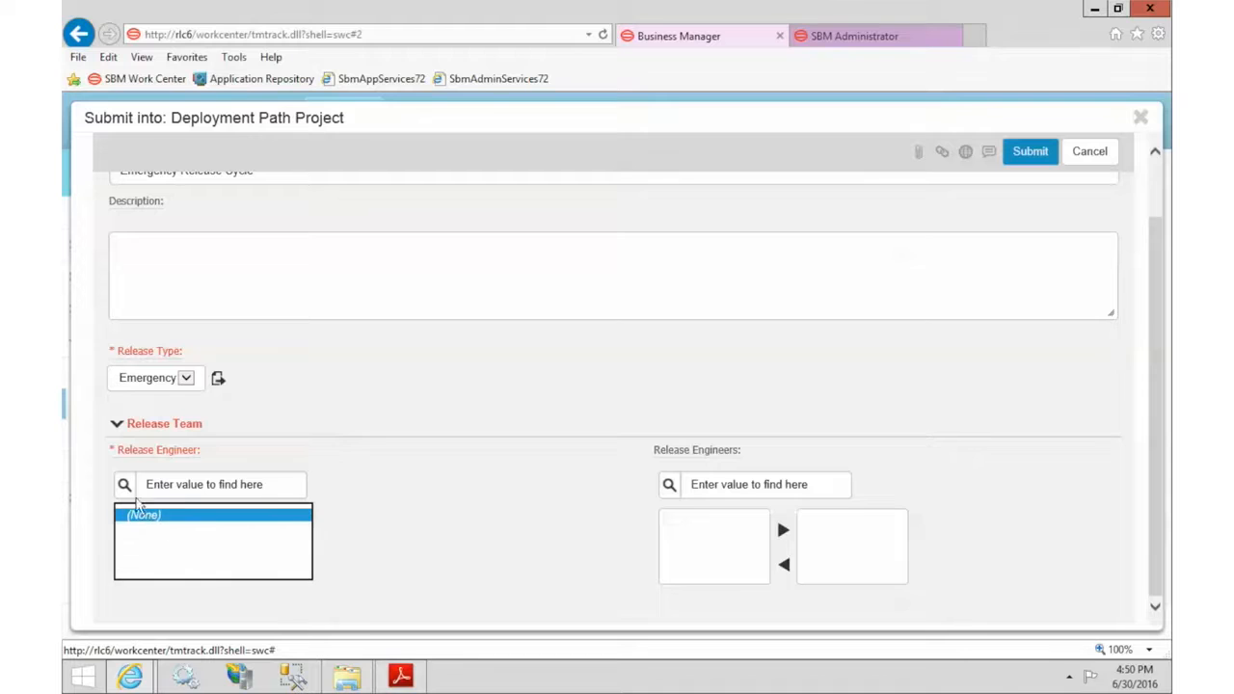
pyautogui.click(156, 537)
pyautogui.click(144, 515)
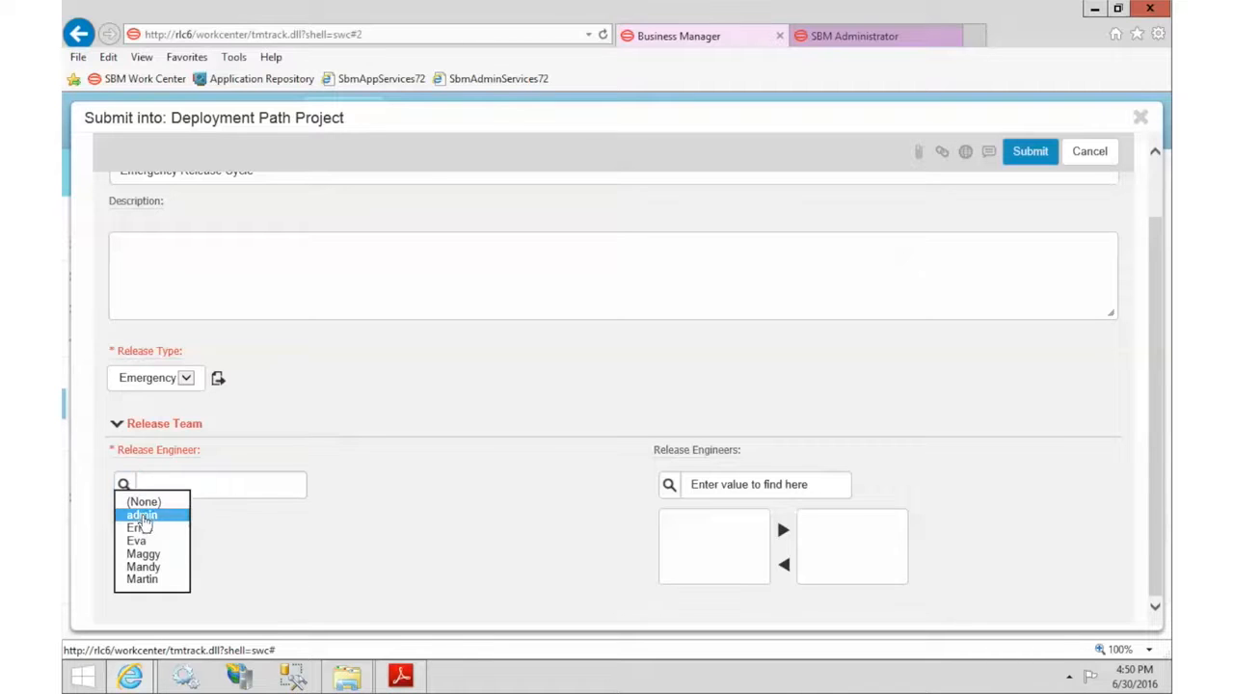
pyautogui.click(161, 544)
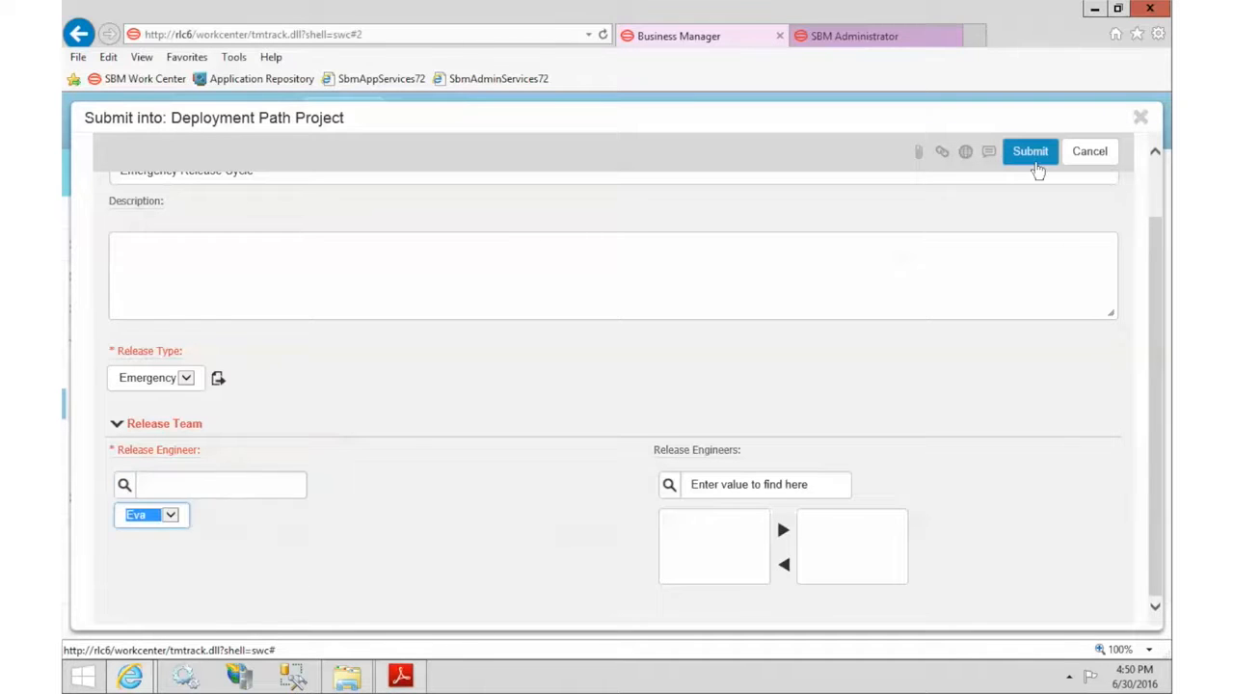
pyautogui.click(1030, 152)
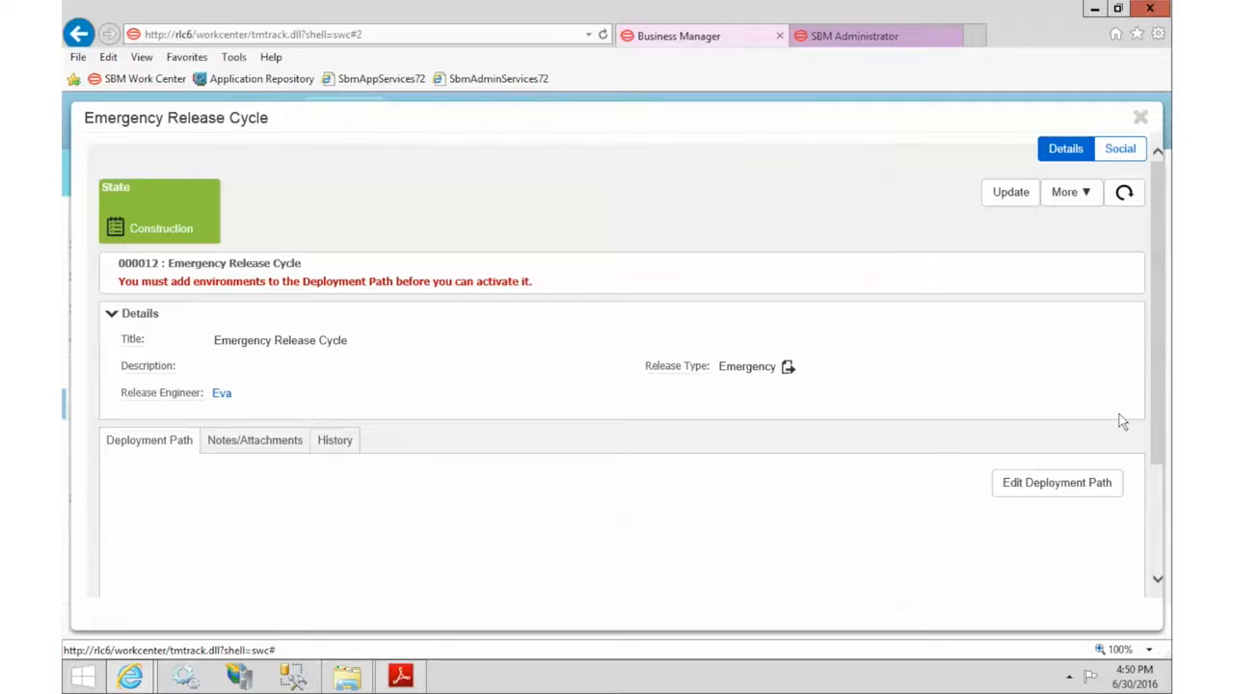
# - Add the QA and PROD environments in that order to the Emergency Release Cycle deployment path and enable Redeploy for QA
pyautogui.click(1067, 483)
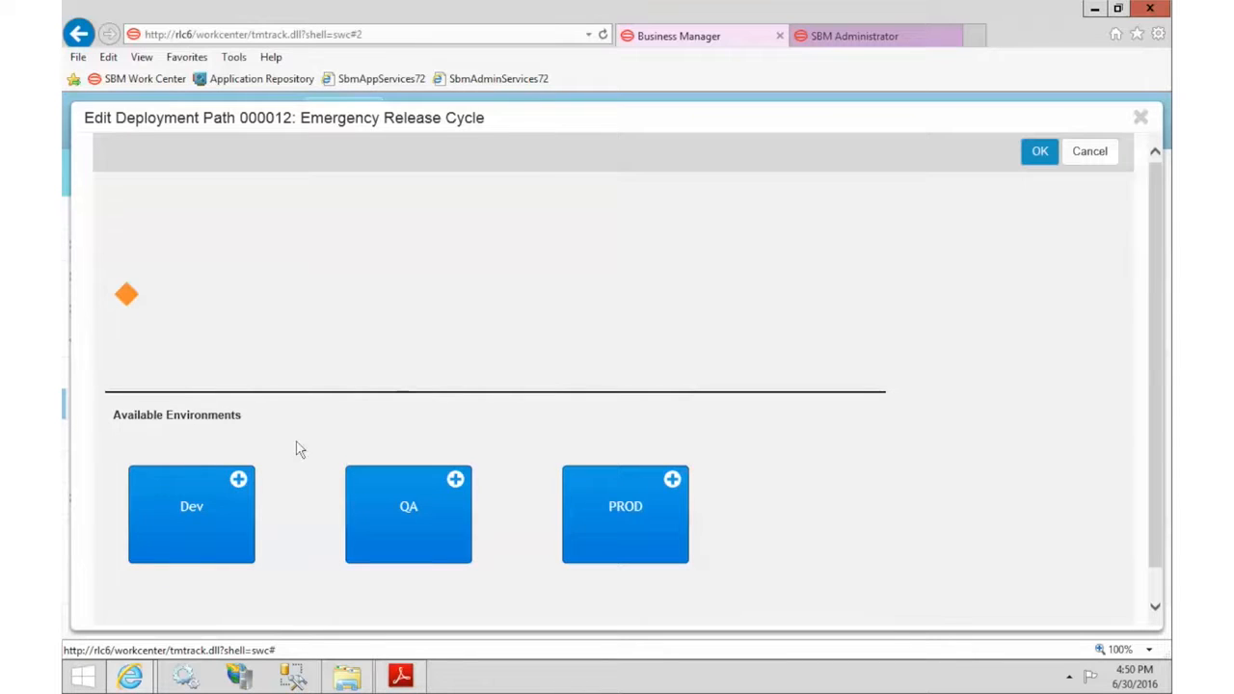
pyautogui.click(455, 480)
pyautogui.click(349, 500)
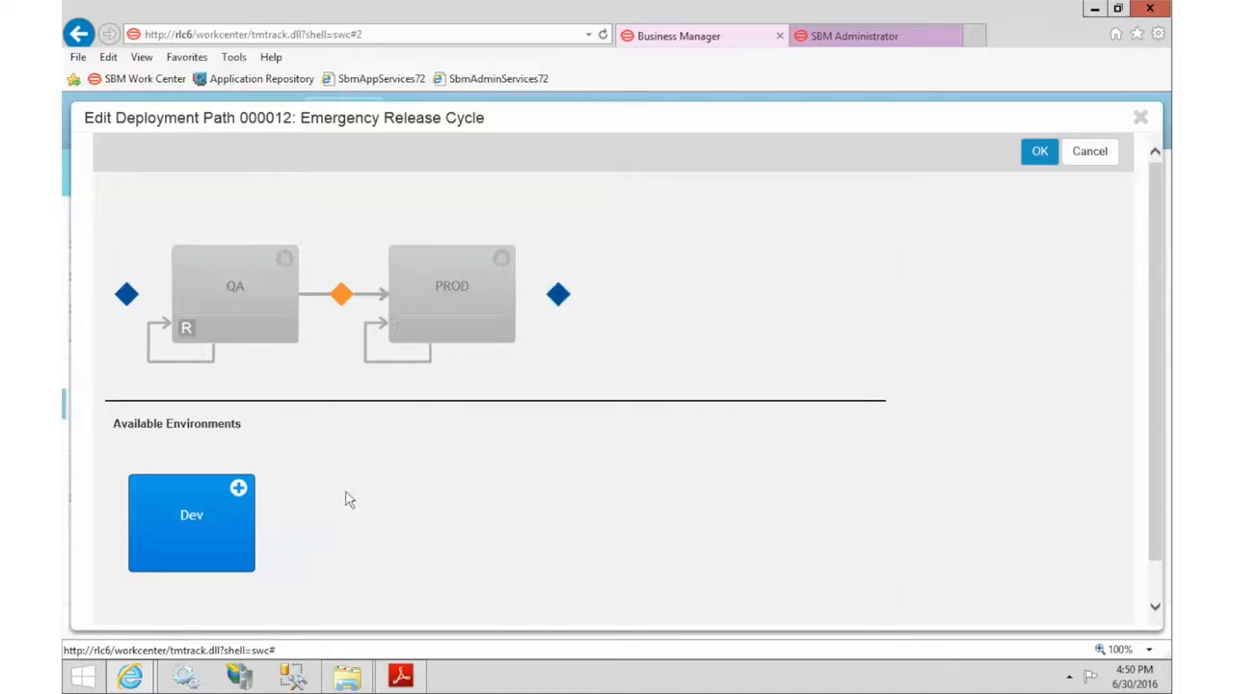
pyautogui.click(268, 309)
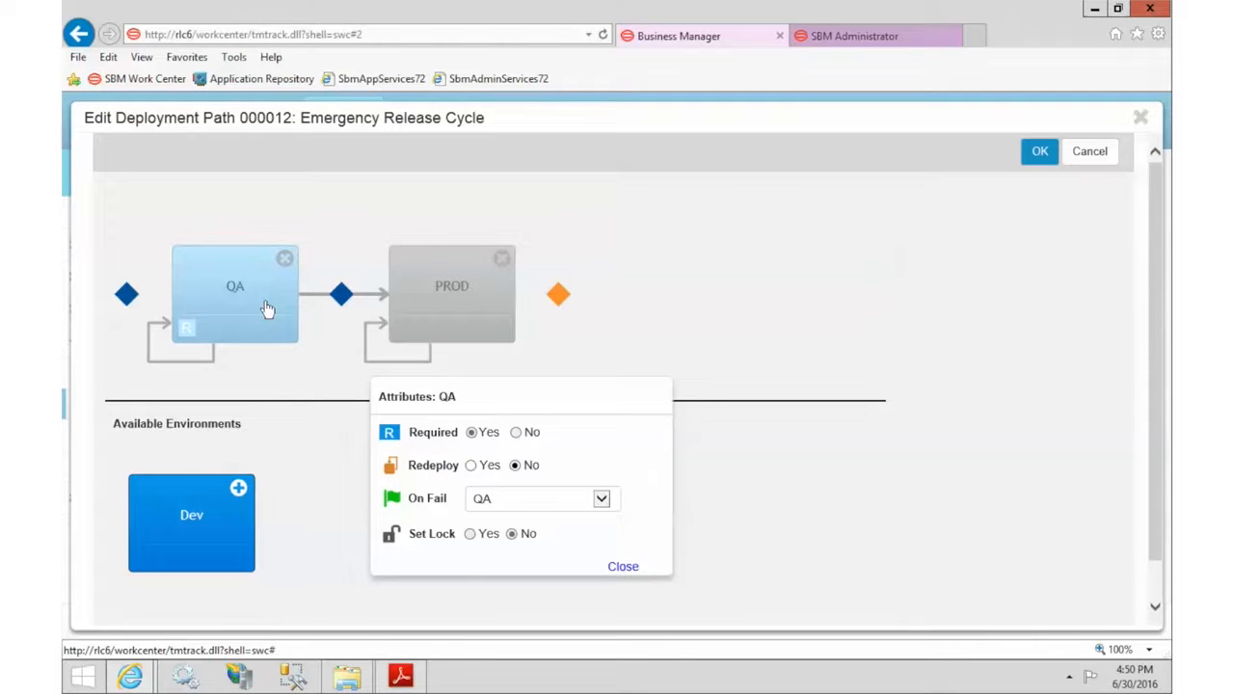
pyautogui.click(471, 466)
# - Configure PROD in the emergency path as required, with Redeploy enabled, On Fail set to QA and a lock set
pyautogui.click(504, 302)
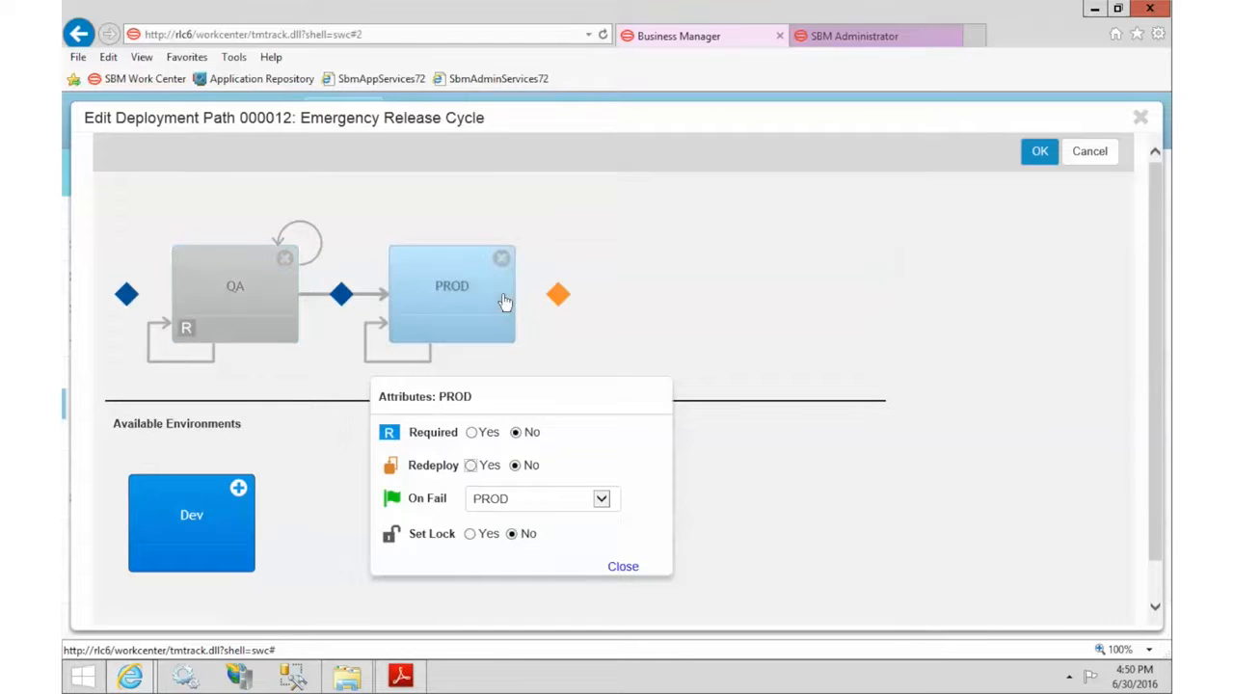
pyautogui.click(472, 433)
pyautogui.click(471, 466)
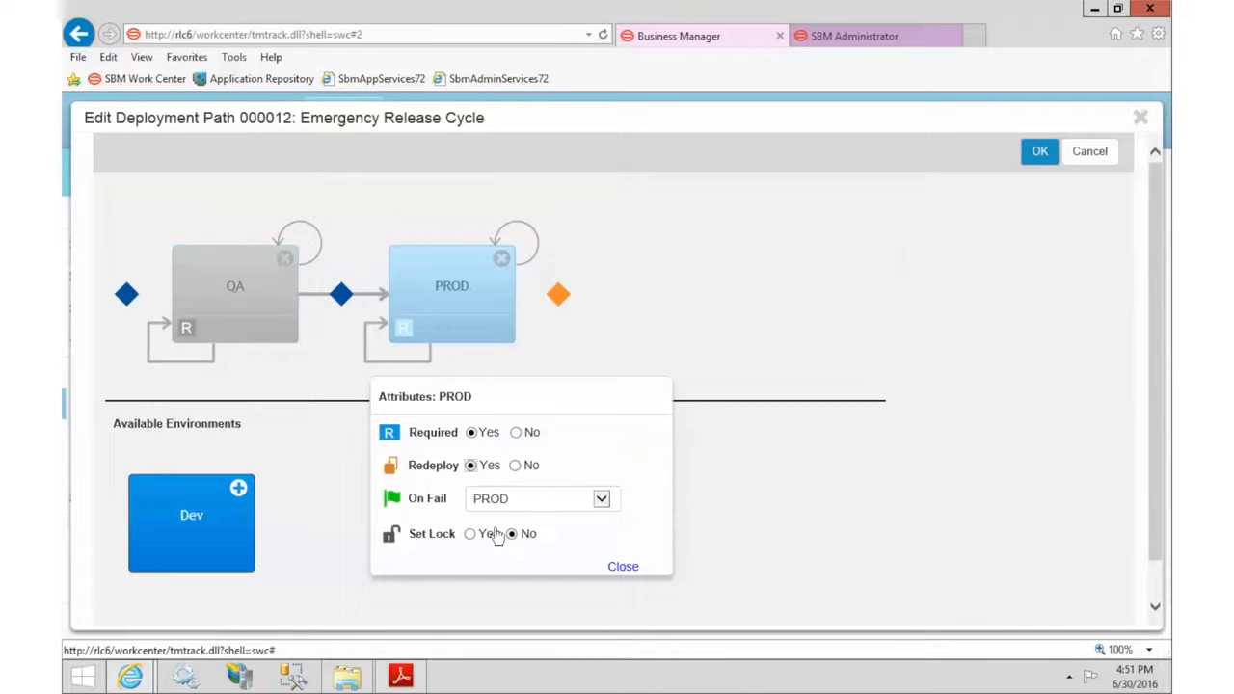
pyautogui.click(520, 504)
pyautogui.click(494, 517)
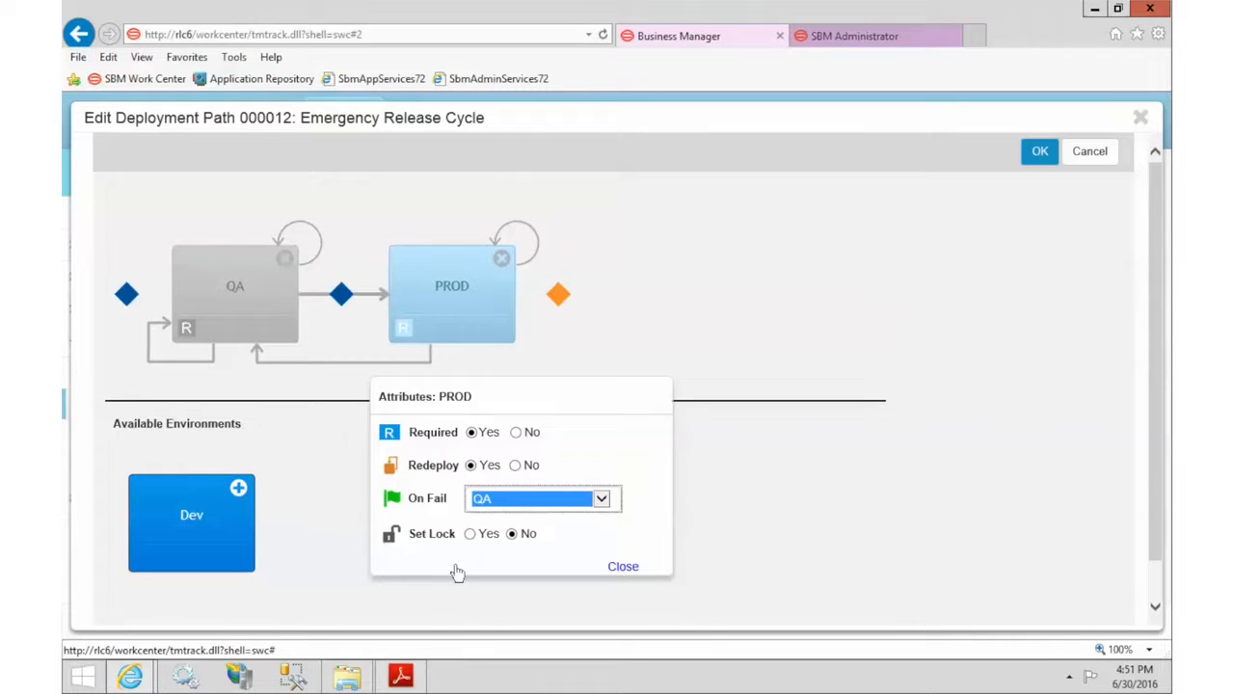
pyautogui.click(469, 536)
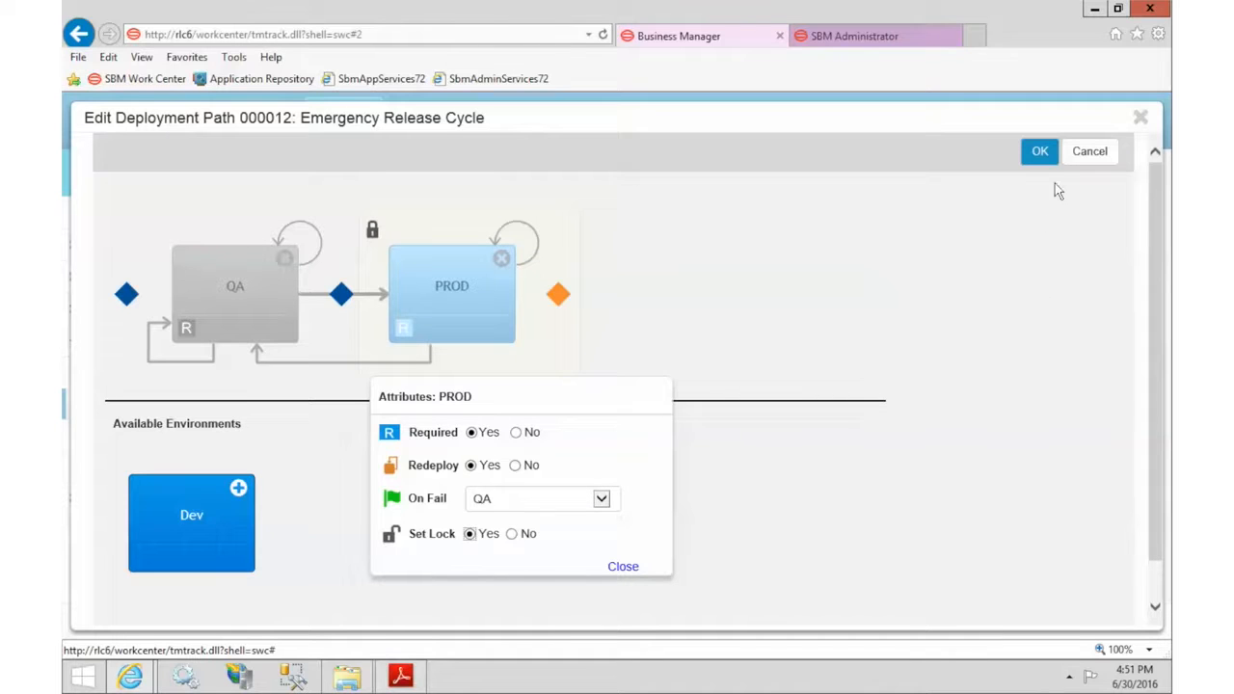
# - Save the environment path and activate the Emergency Release Cycle deployment path, closing its details
pyautogui.click(1041, 153)
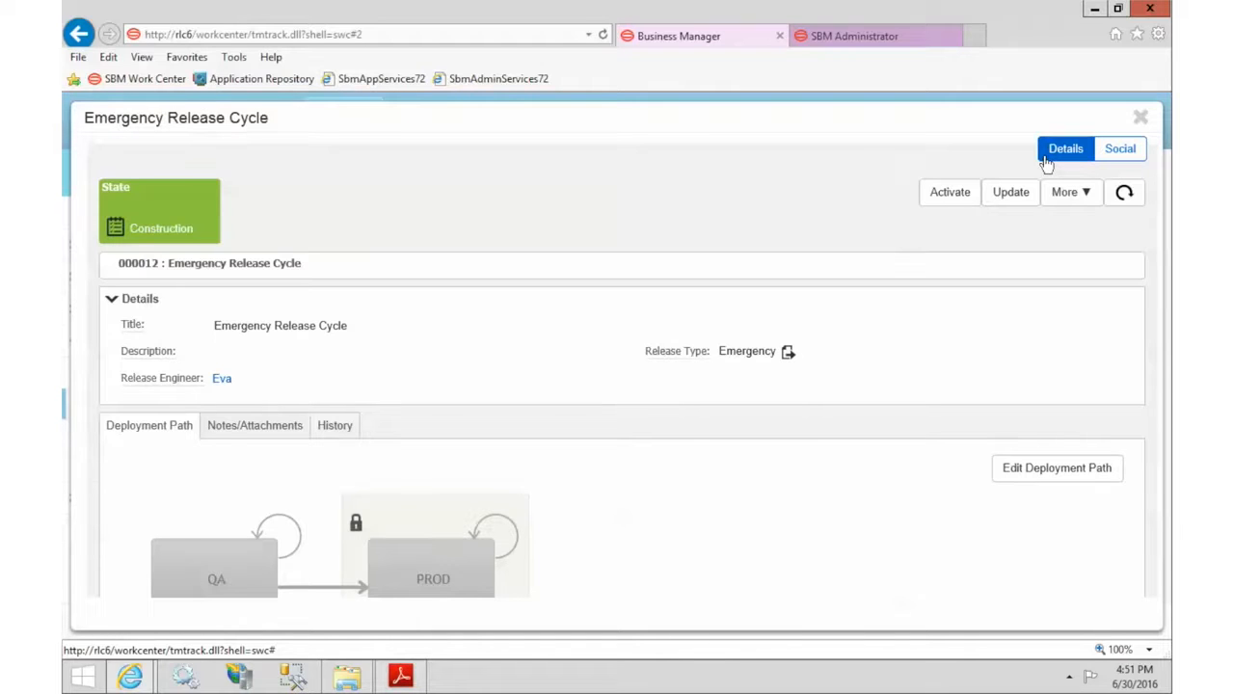
pyautogui.click(949, 192)
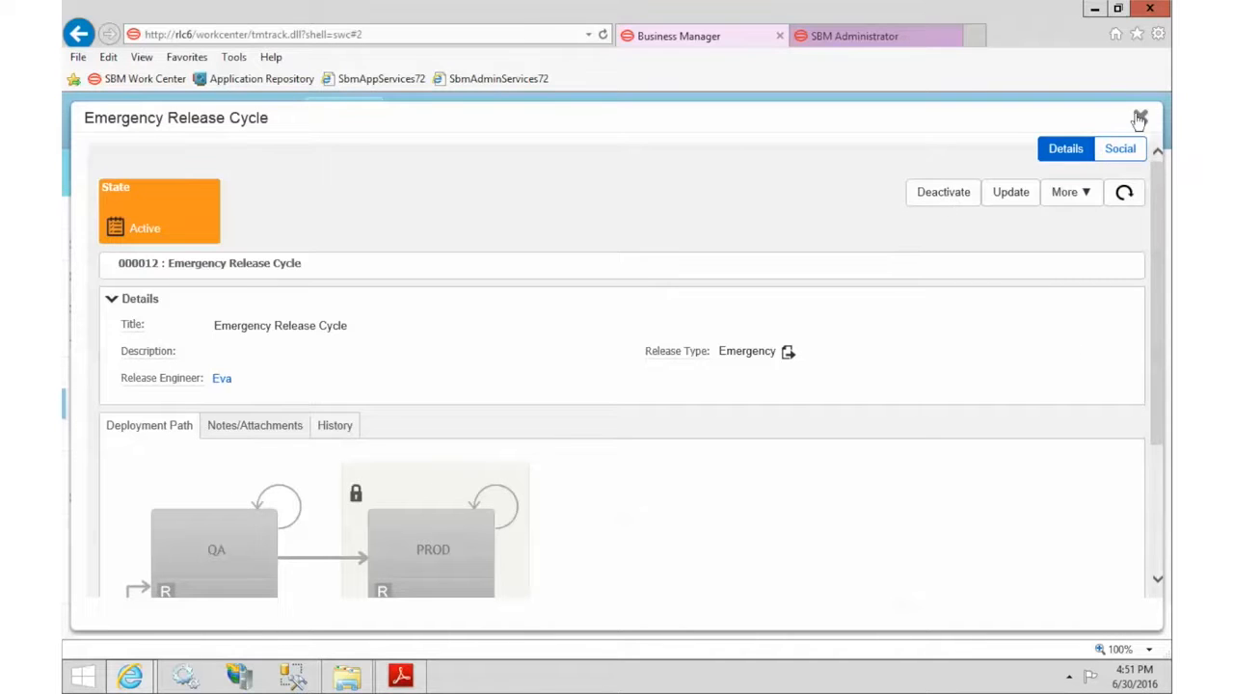
pyautogui.click(1140, 118)
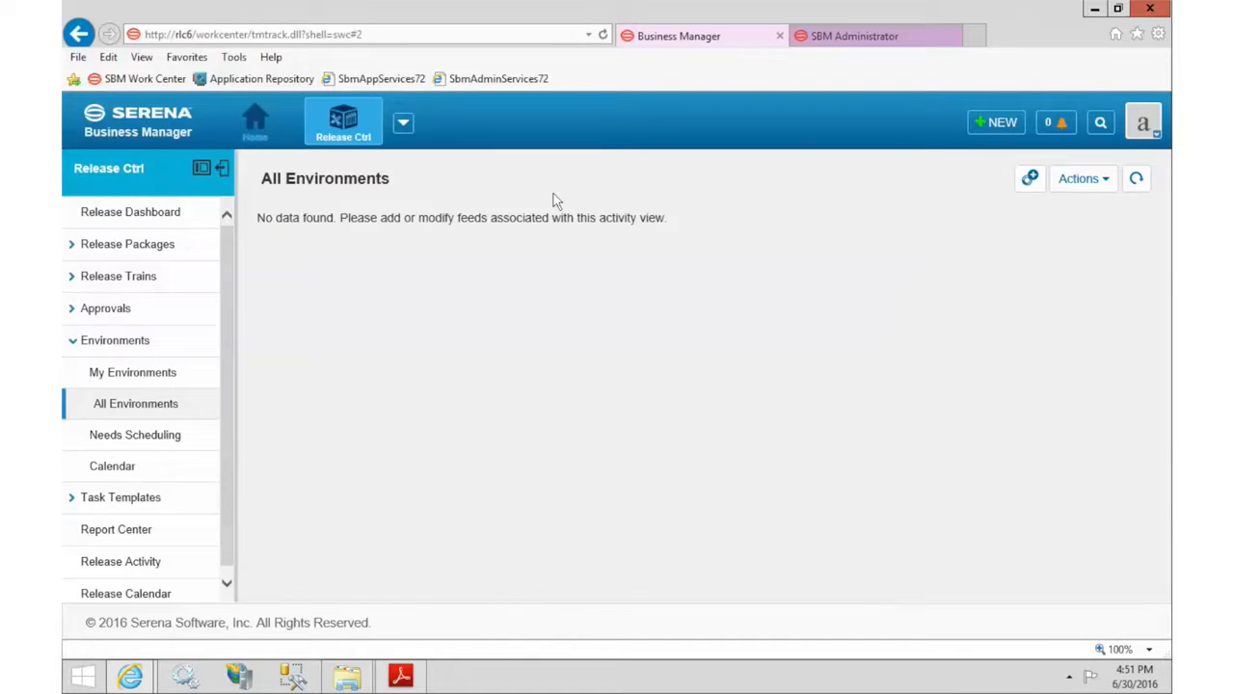
# - Reload the All Environments view and look through the listed environments
pyautogui.click(114, 409)
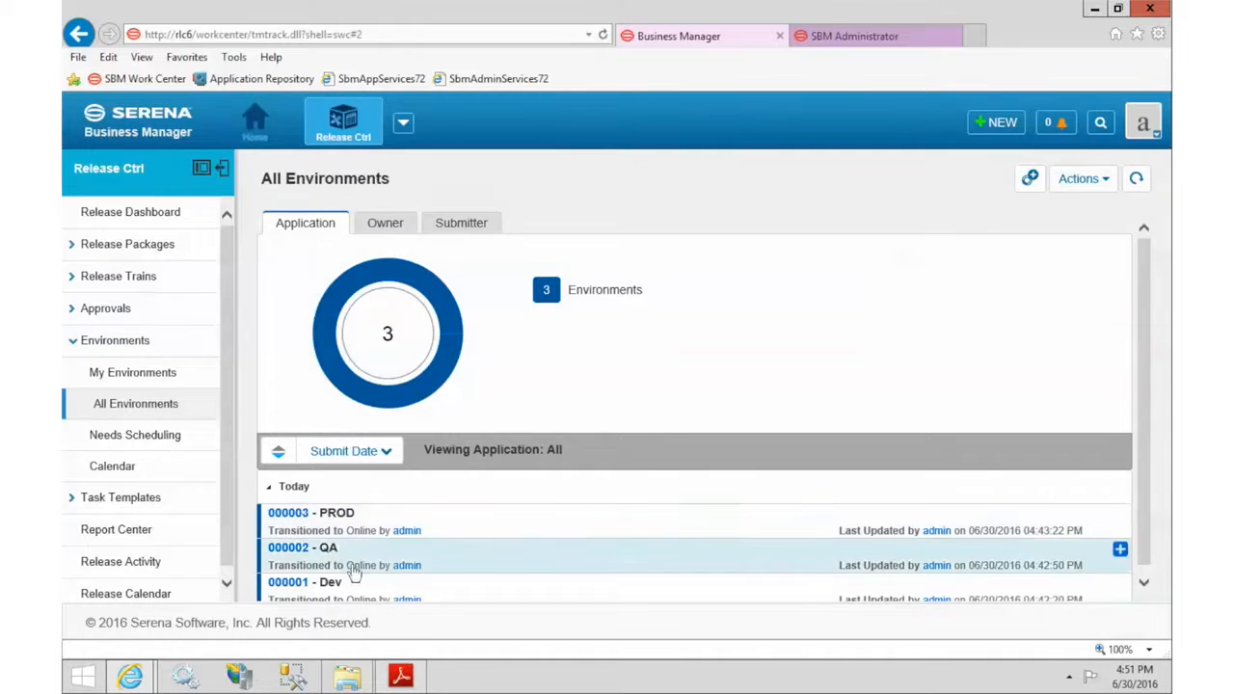
pyautogui.scroll(-1, 584, 549)
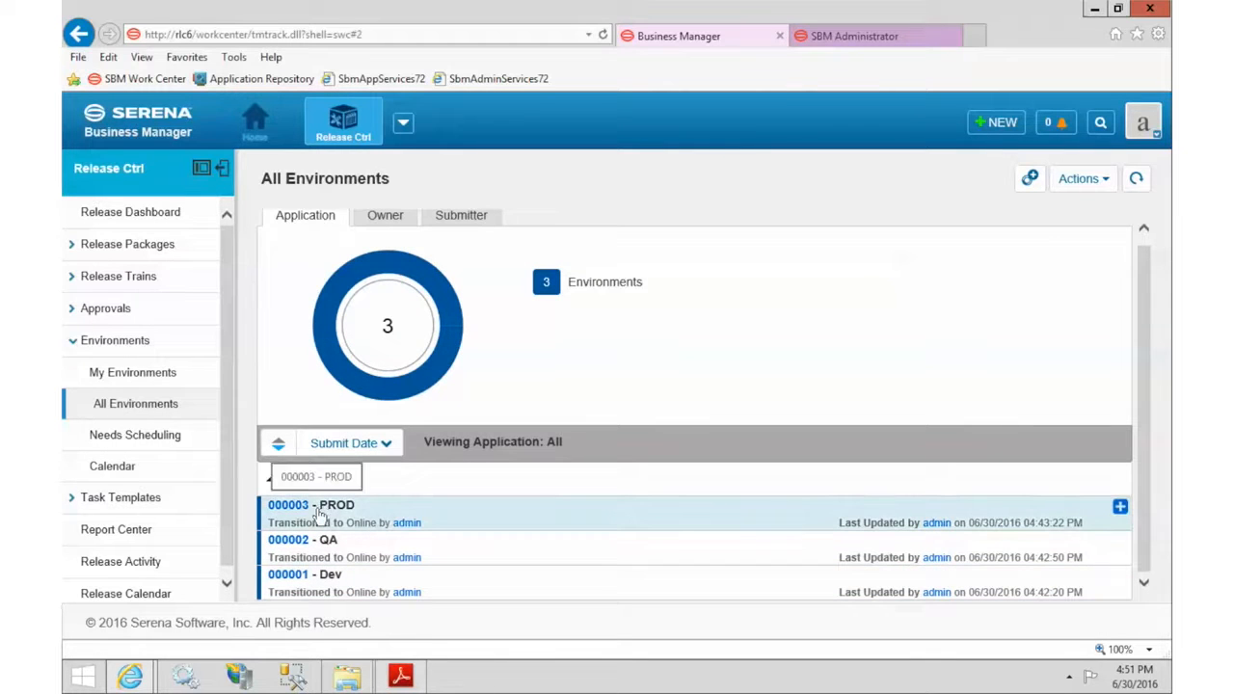
# - Check the My Environments view and bring up the list of all deployment paths for release packages
pyautogui.click(164, 378)
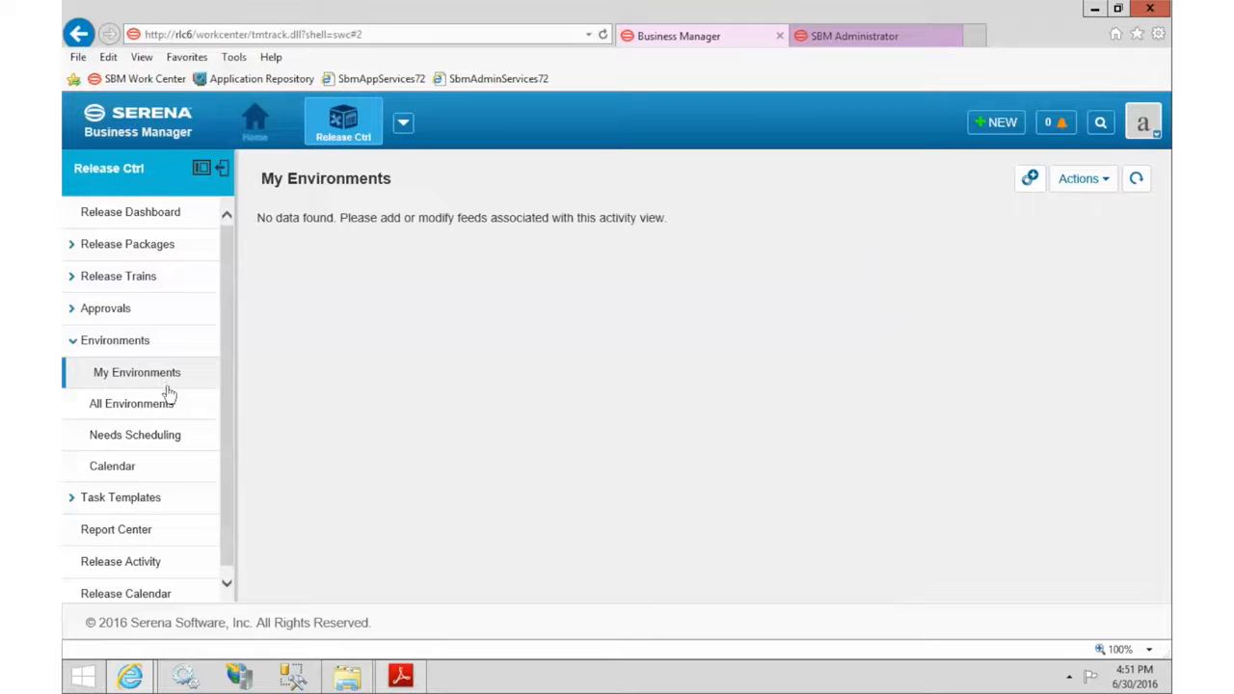
pyautogui.moveTo(227, 427); pyautogui.dragTo(227, 492)
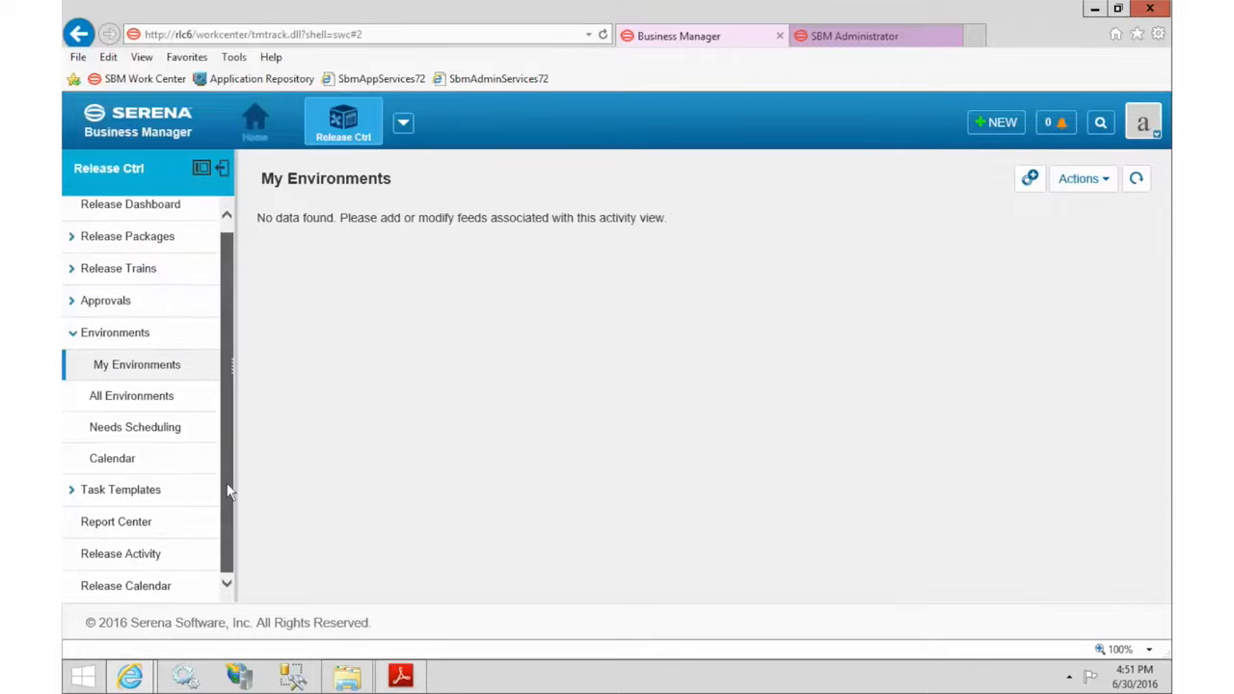
pyautogui.click(71, 274)
pyautogui.click(74, 241)
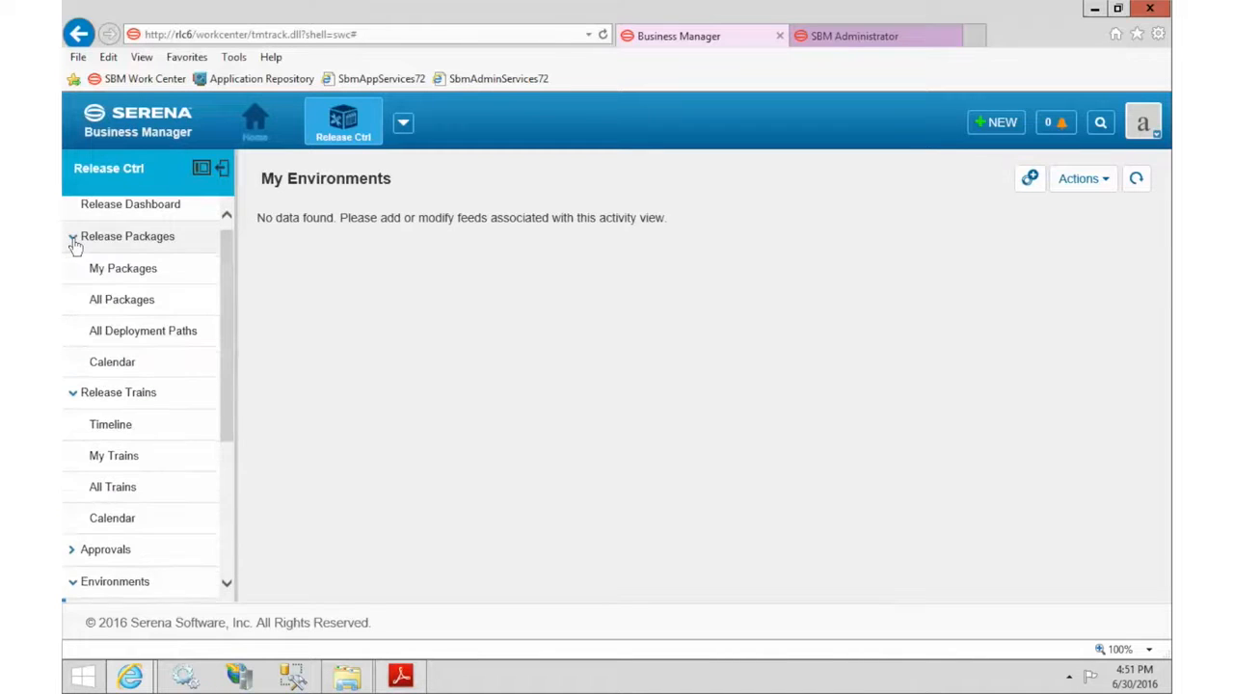
pyautogui.click(177, 340)
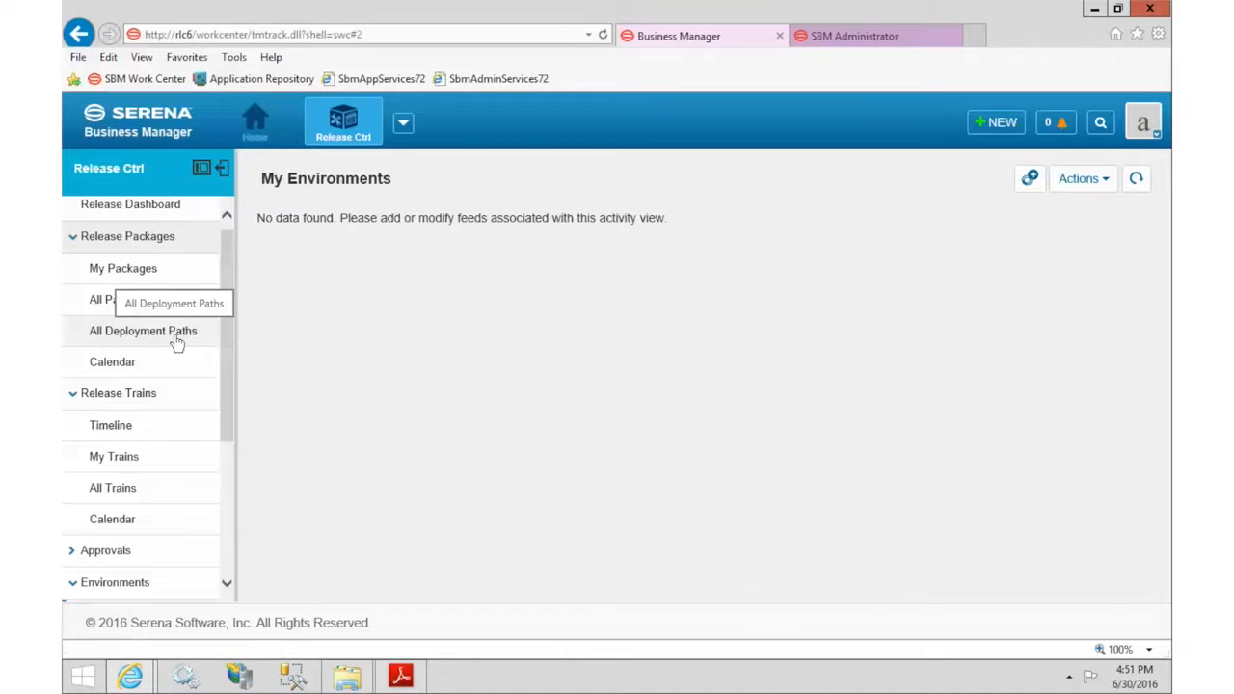
pyautogui.click(177, 340)
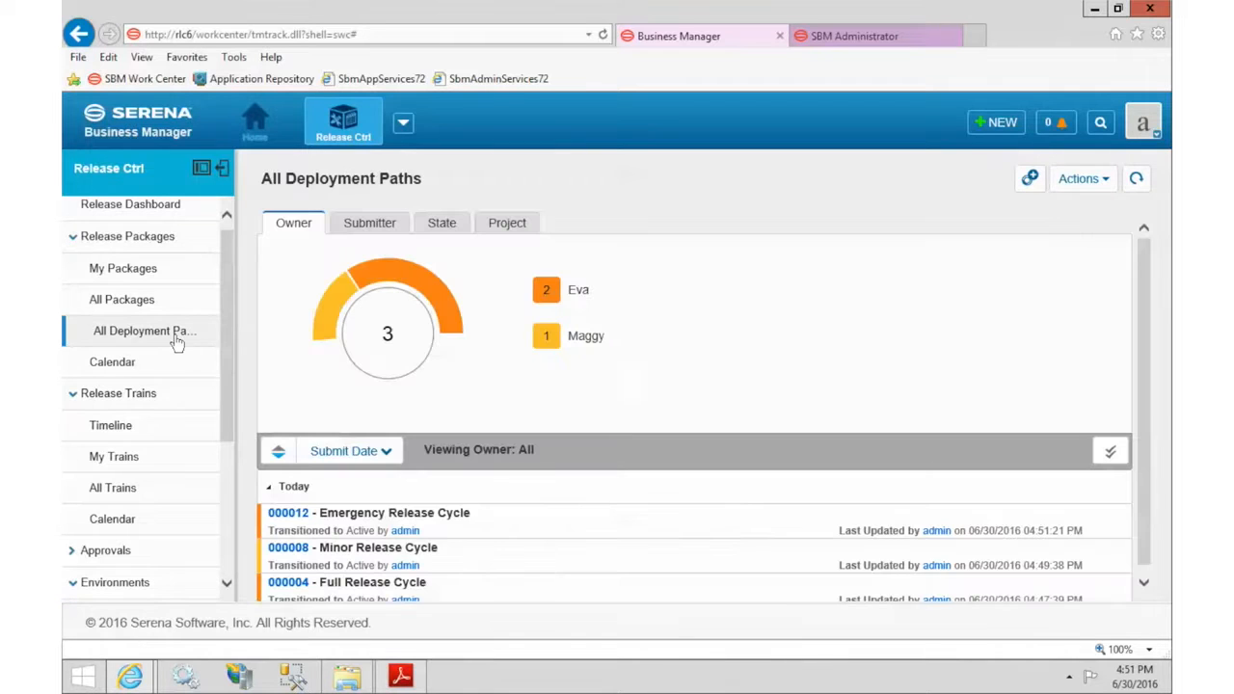
pyautogui.scroll(-1, 546, 502)
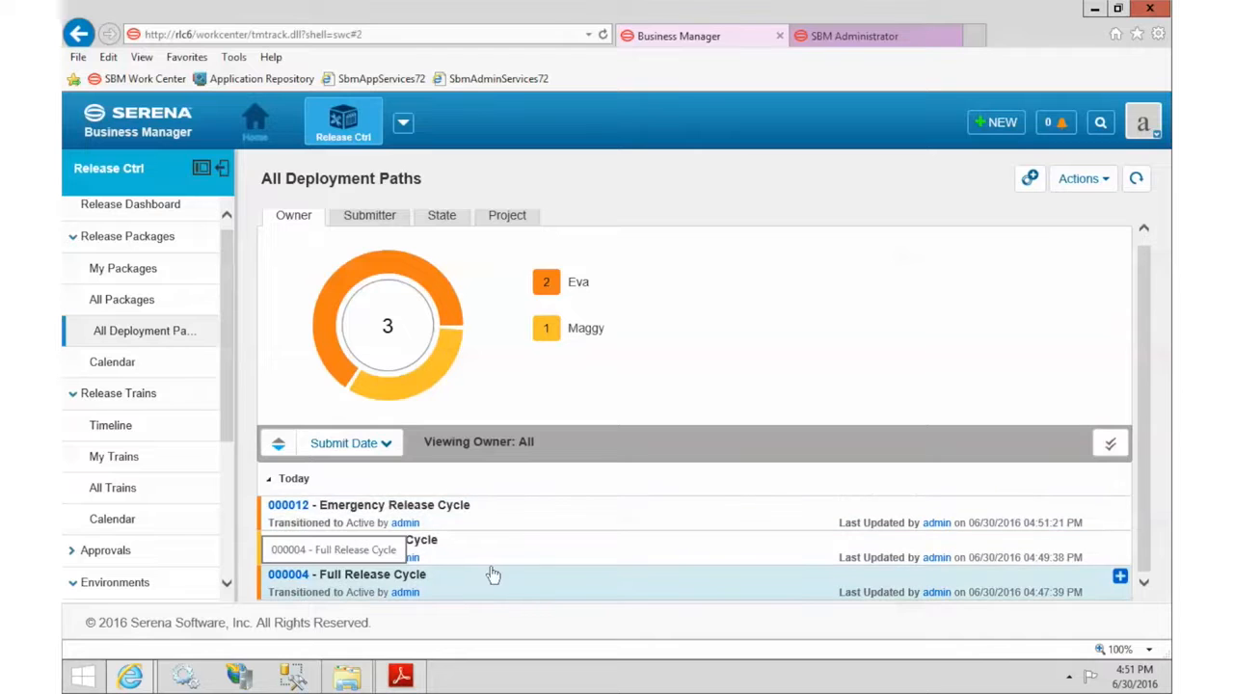
# - Open the Full Release Cycle deployment path, examine its details and environment flow, and close it
pyautogui.click(461, 587)
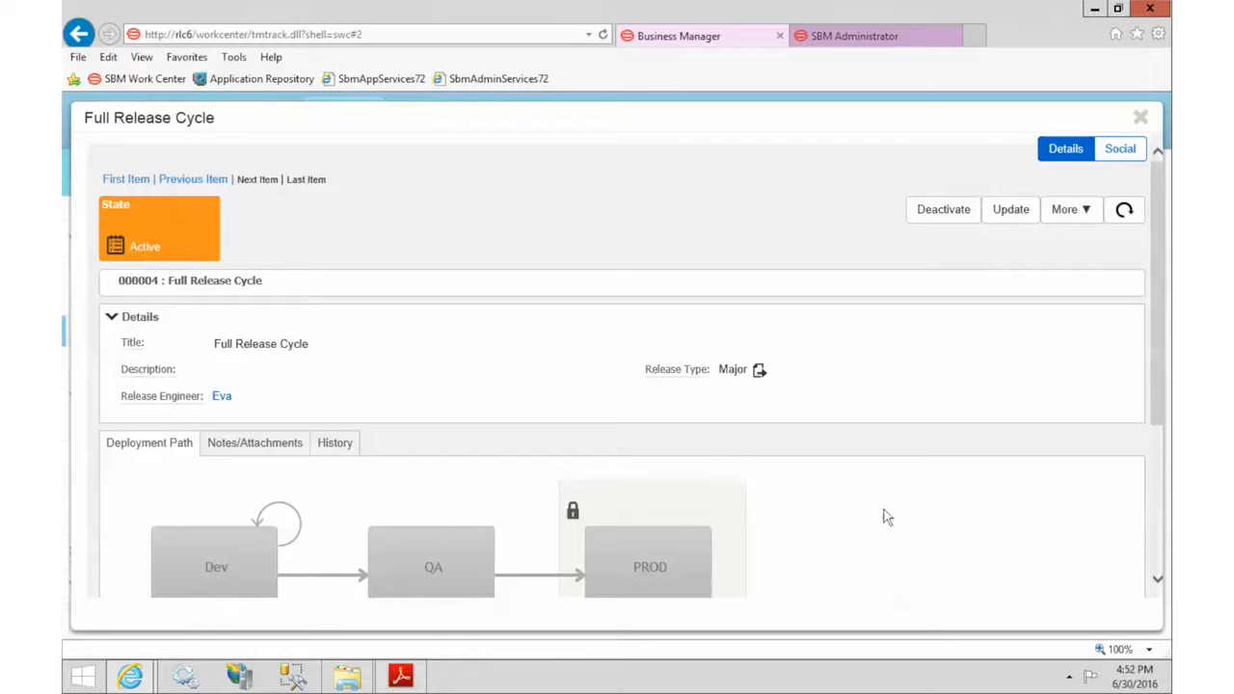
pyautogui.scroll(-3, 882, 516)
pyautogui.scroll(5, 887, 518)
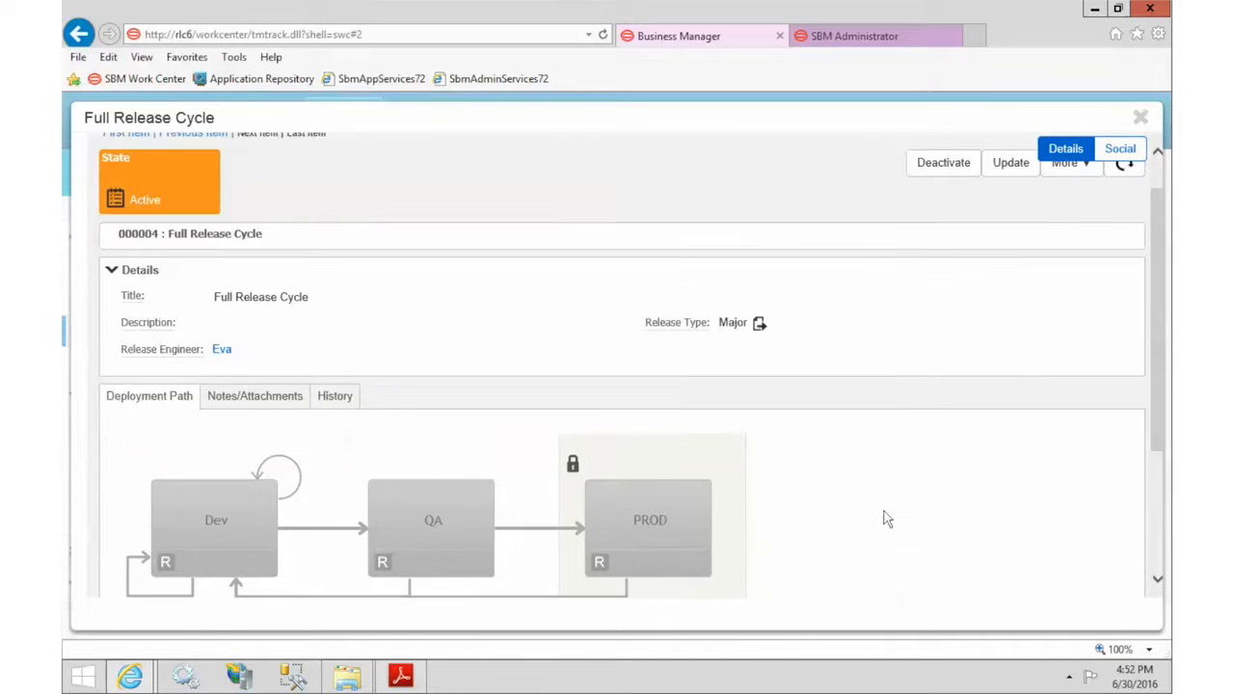
pyautogui.click(1141, 118)
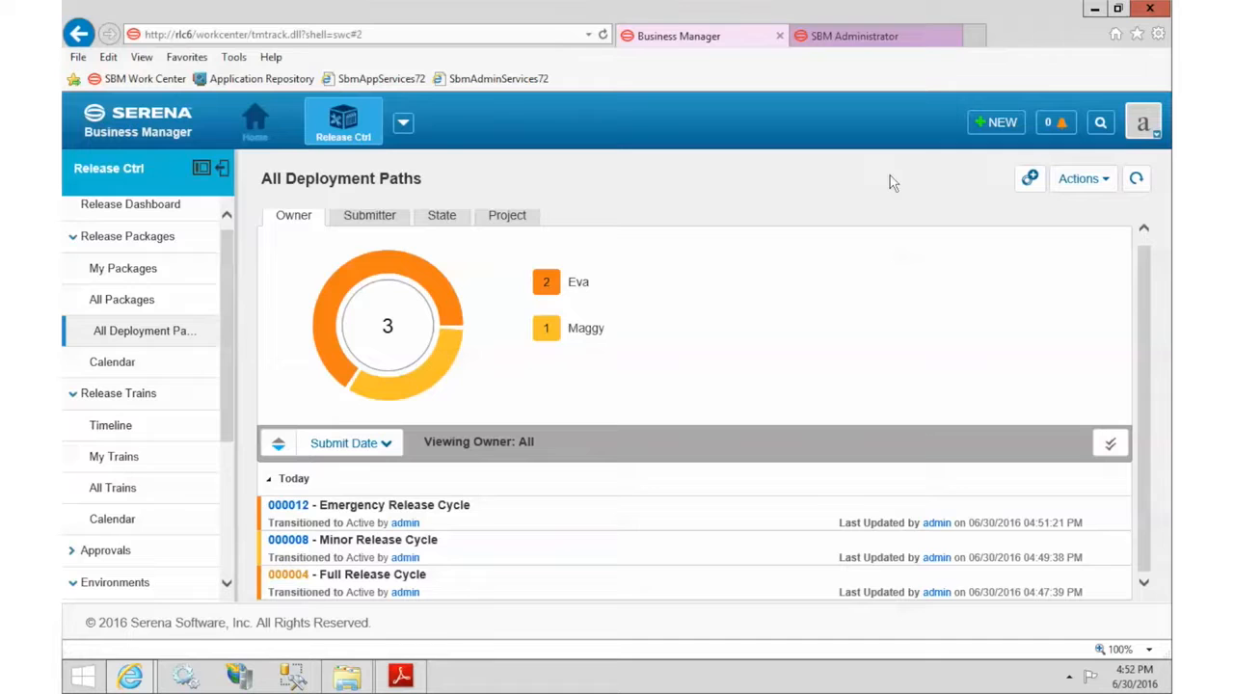
# - Collapse the Release Packages, Release Trains and Environments groups in the Release Ctrl navigation
pyautogui.click(71, 237)
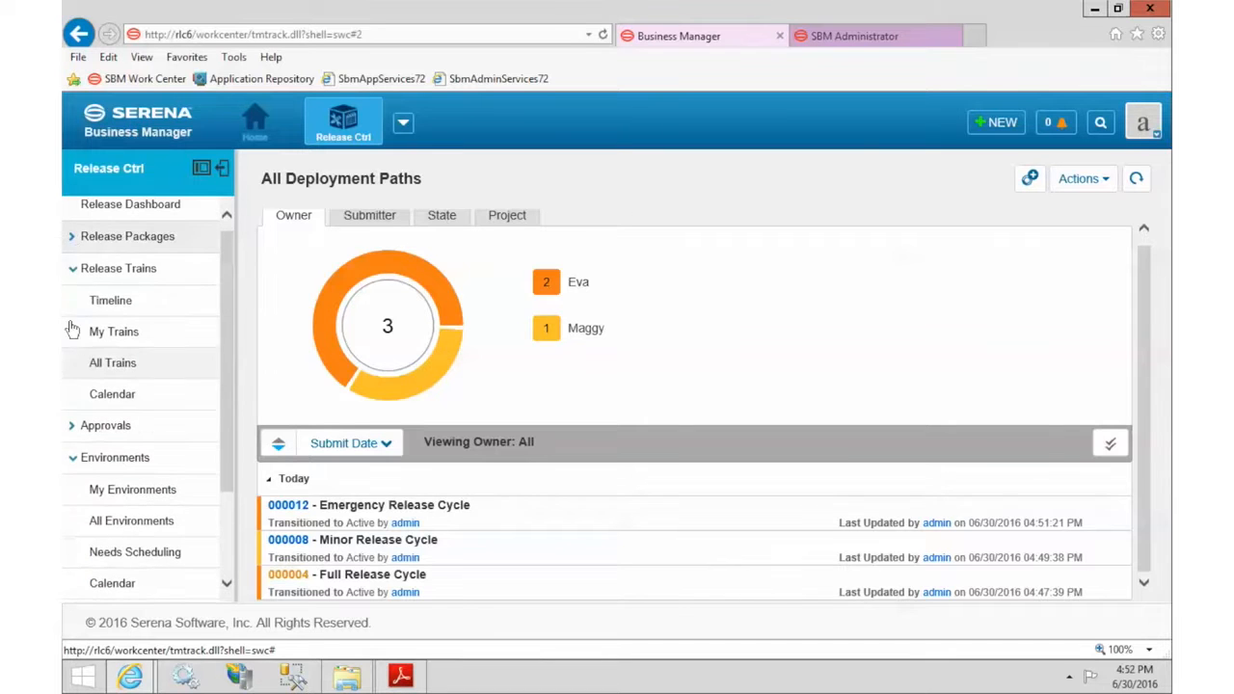
pyautogui.click(73, 268)
pyautogui.click(227, 219)
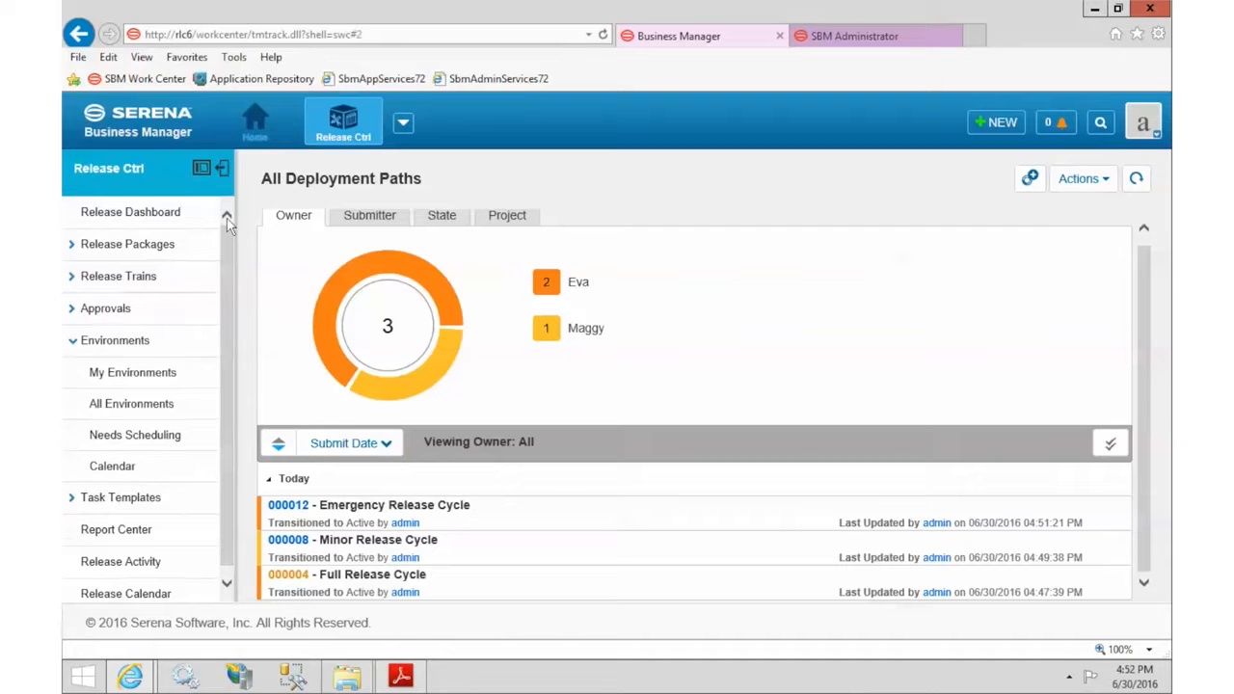
pyautogui.click(227, 219)
pyautogui.click(71, 347)
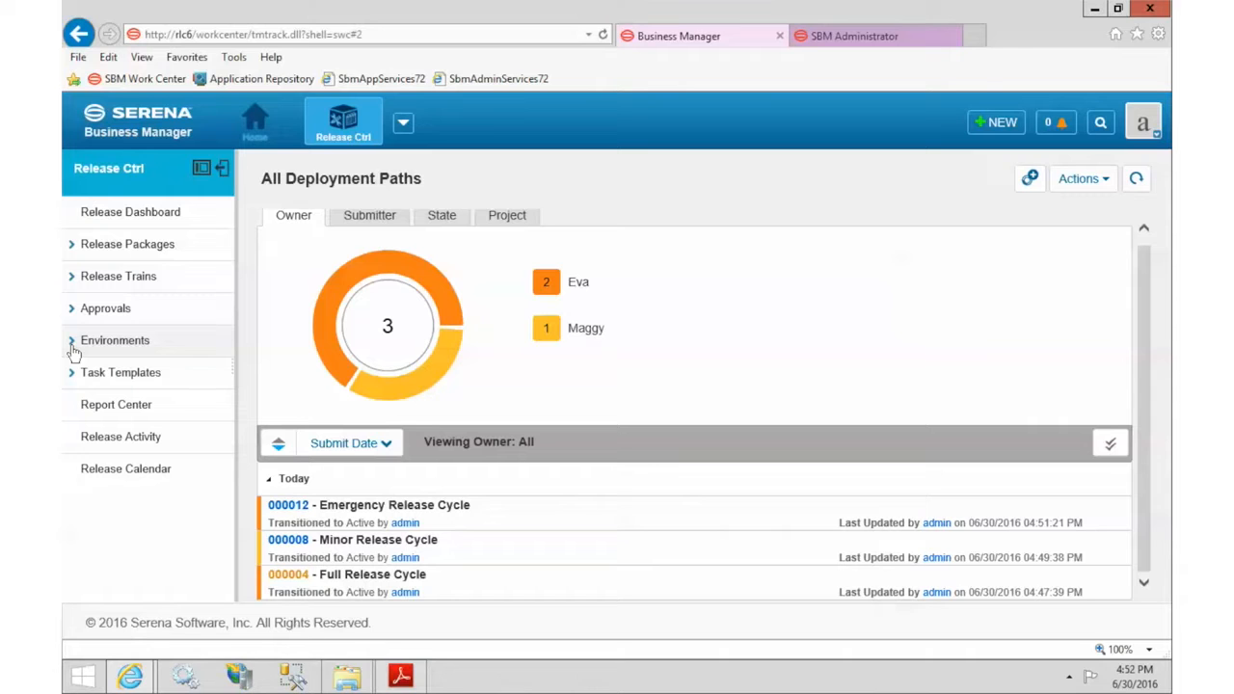
pyautogui.moveTo(130, 677)
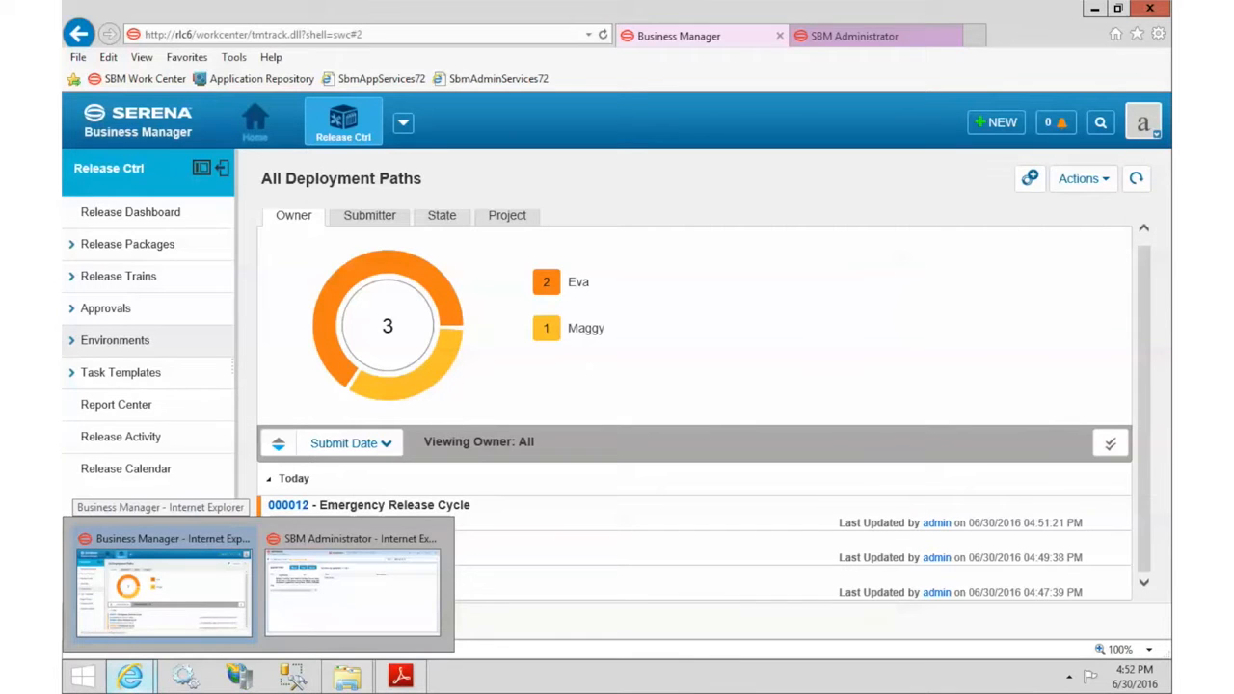